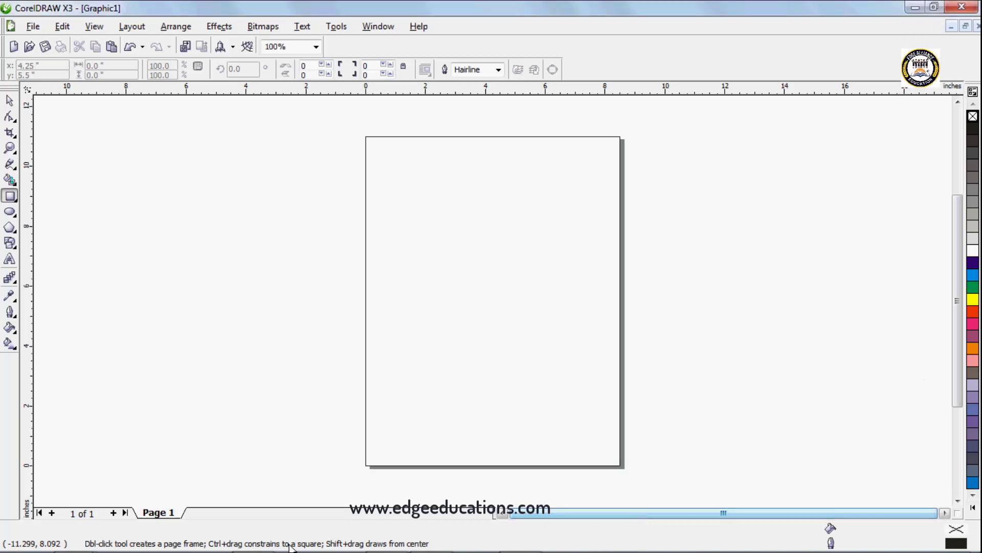
Step: Switch to the Pick tool and create a new blank document
{"action": "mouse_move", "coordinate": [18, 545]}
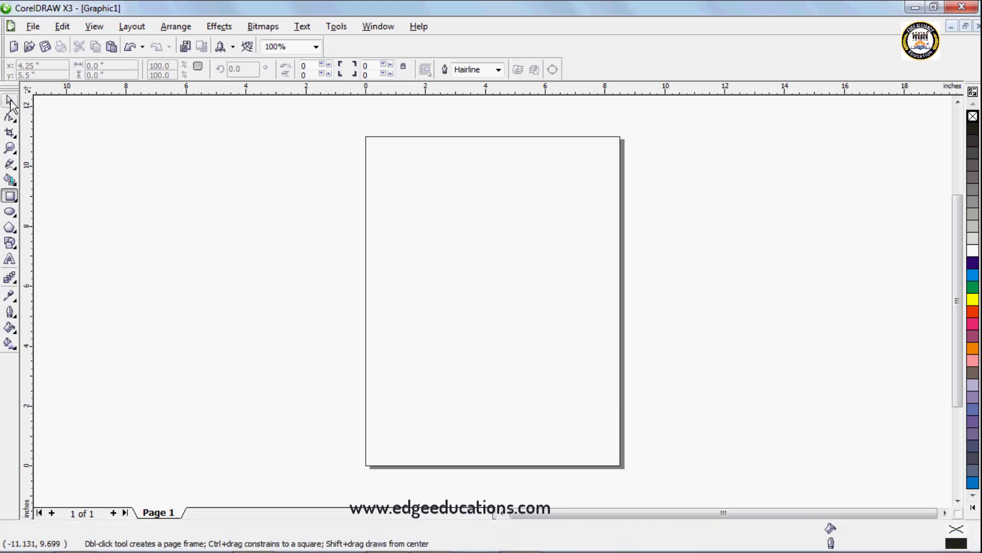
{"action": "left_click", "coordinate": [10, 102]}
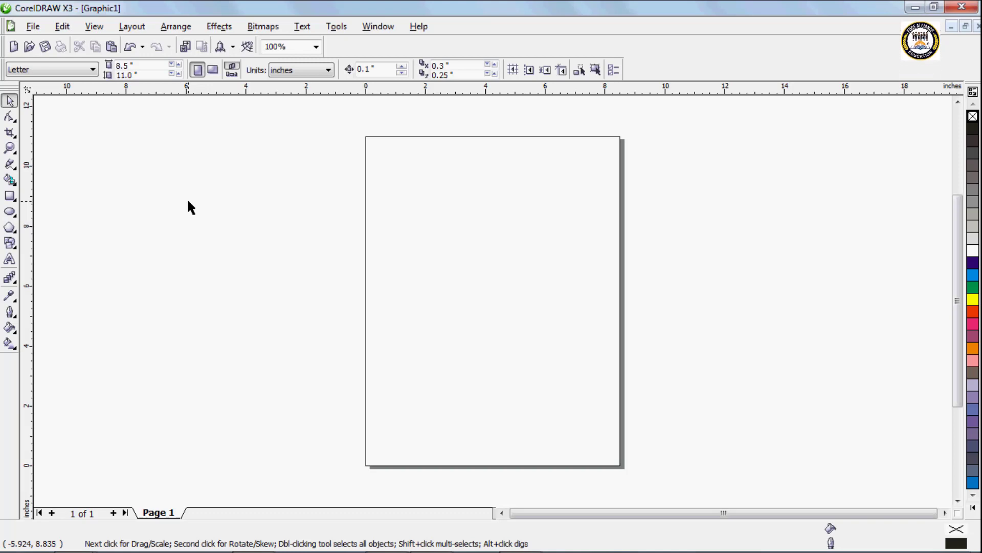
{"action": "key", "text": "ctrl+n"}
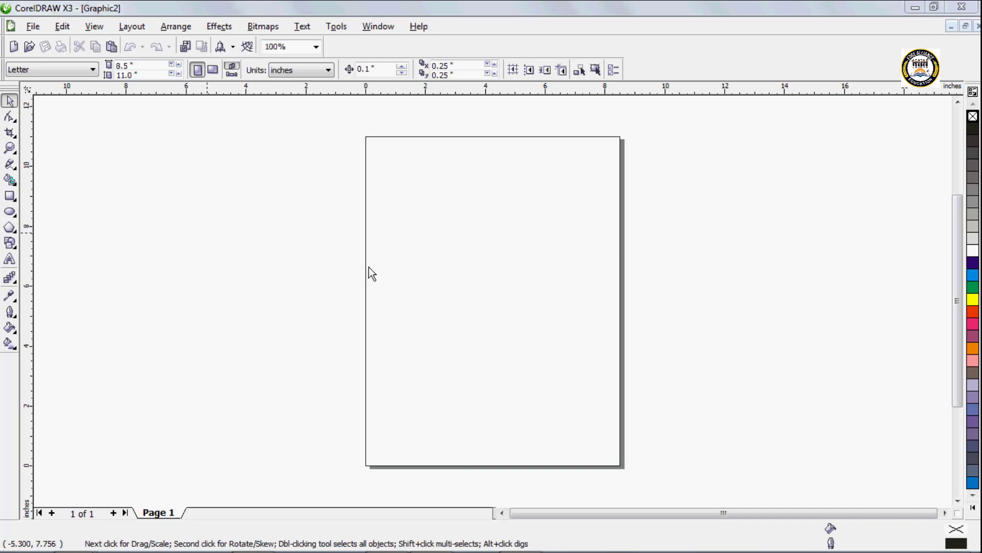
Step: Import Desert.jpg from the Sample Pictures folder and place it across the page at about 10.5 by 7.9 inches
{"action": "key", "text": "ctrl+i"}
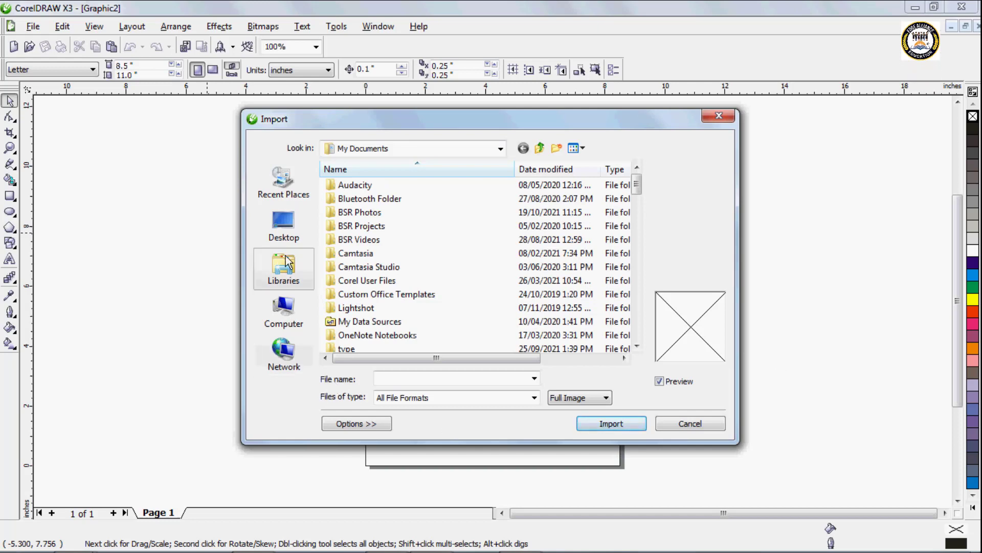
{"action": "left_click", "coordinate": [286, 270]}
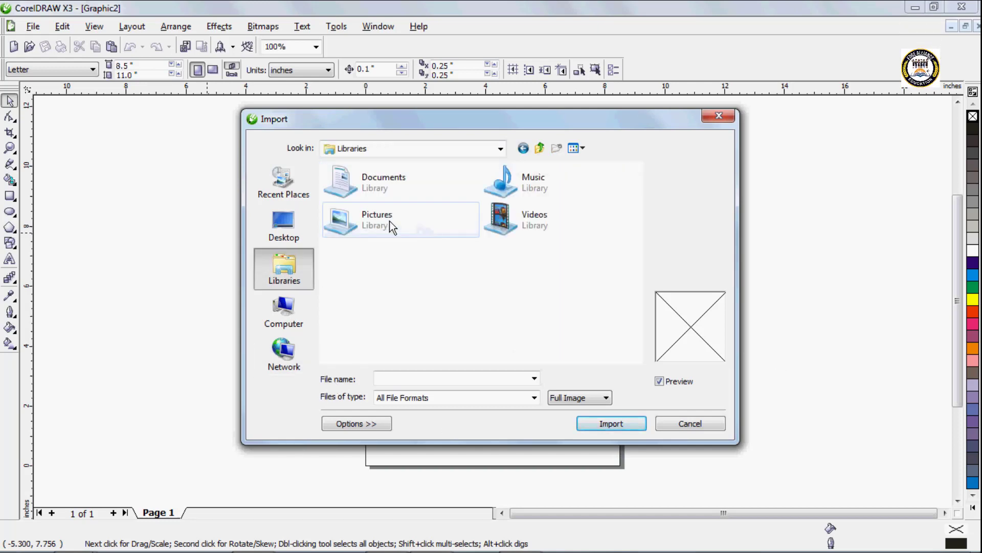
{"action": "double_click", "coordinate": [388, 220]}
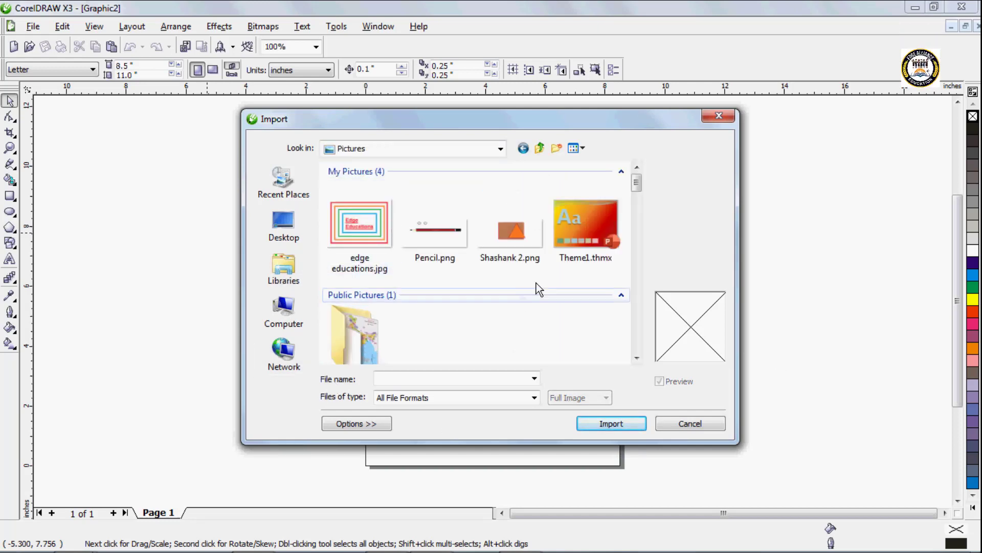
{"action": "mouse_move", "coordinate": [636, 193]}
{"action": "left_mouse_down"}
{"action": "mouse_move", "coordinate": [637, 202]}
{"action": "mouse_move", "coordinate": [638, 193]}
{"action": "left_mouse_up"}
{"action": "left_click", "coordinate": [376, 233]}
{"action": "double_click", "coordinate": [377, 233]}
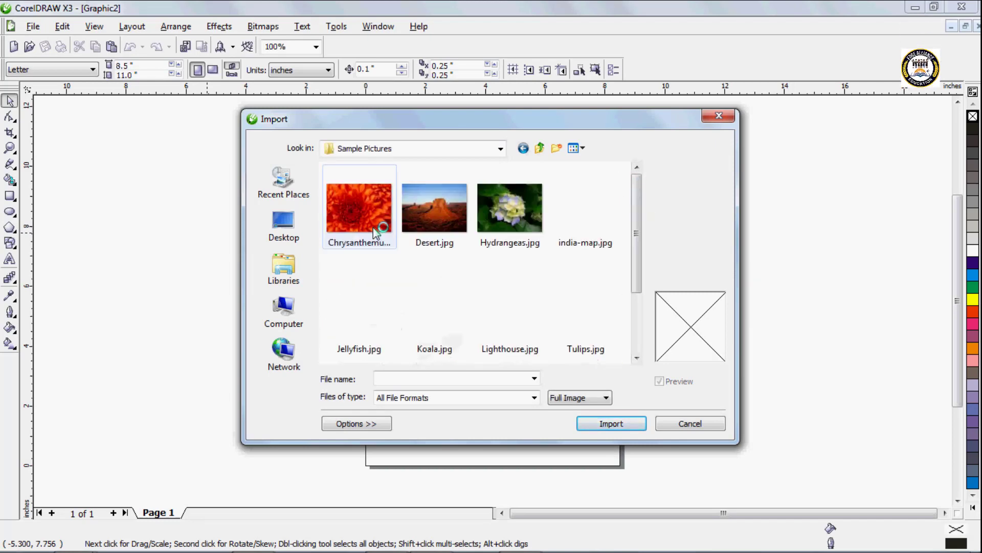
{"action": "left_click", "coordinate": [459, 220]}
{"action": "left_click", "coordinate": [632, 425]}
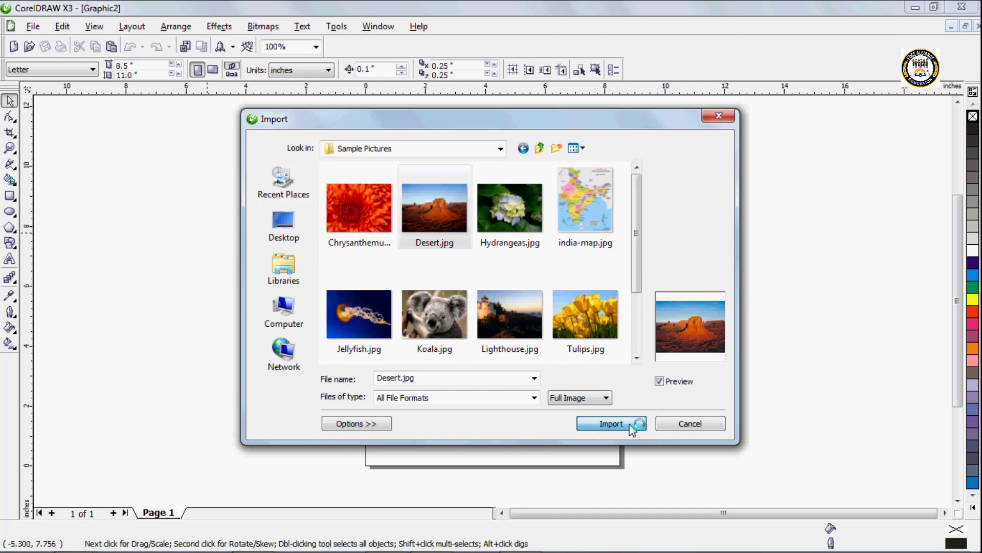
{"action": "left_click_drag", "start_coordinate": [353, 164], "coordinate": [673, 394]}
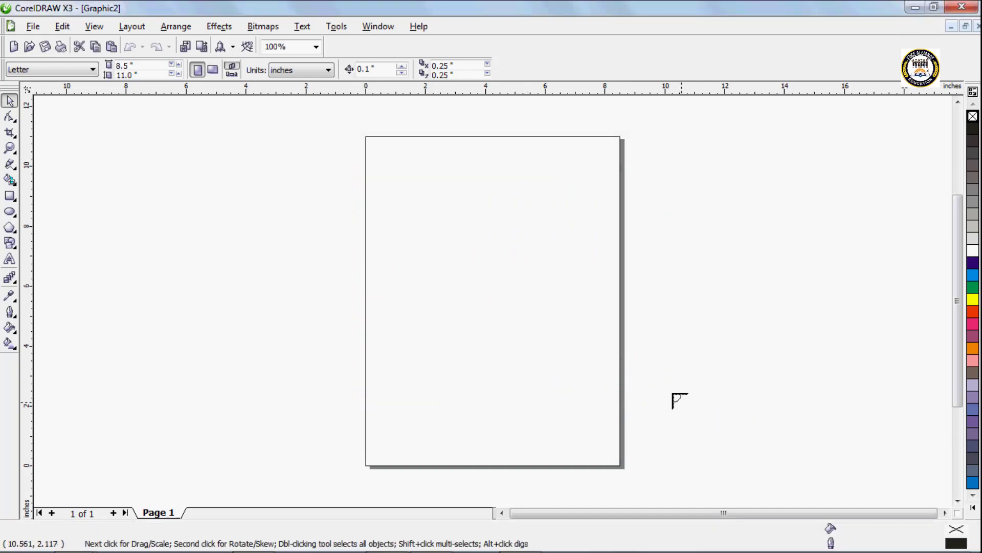
{"action": "left_click_drag", "start_coordinate": [529, 239], "coordinate": [477, 251]}
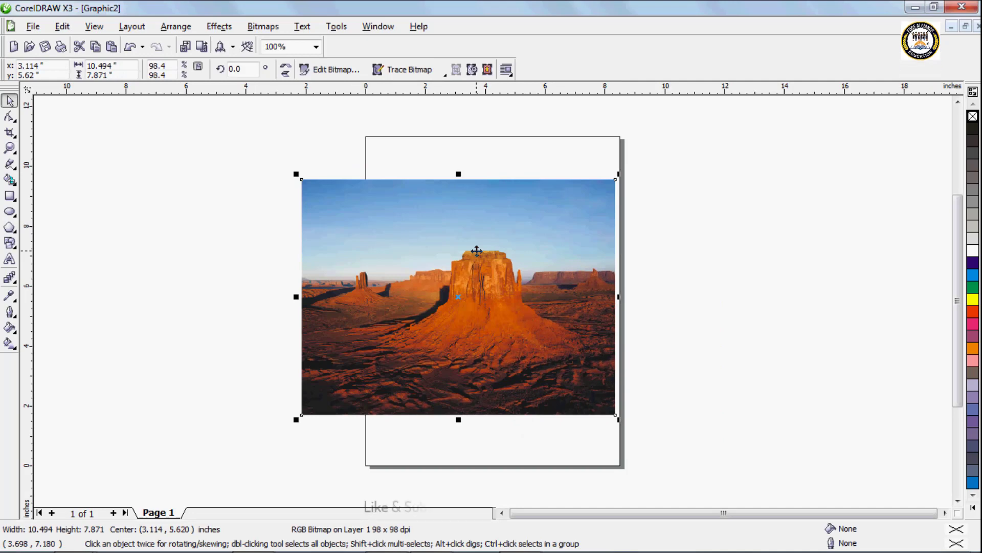
Step: Delete the imported desert picture from the page
{"action": "key", "text": "Delete"}
{"action": "scroll", "coordinate": [563, 378], "scroll_direction": "down", "scroll_amount": 3}
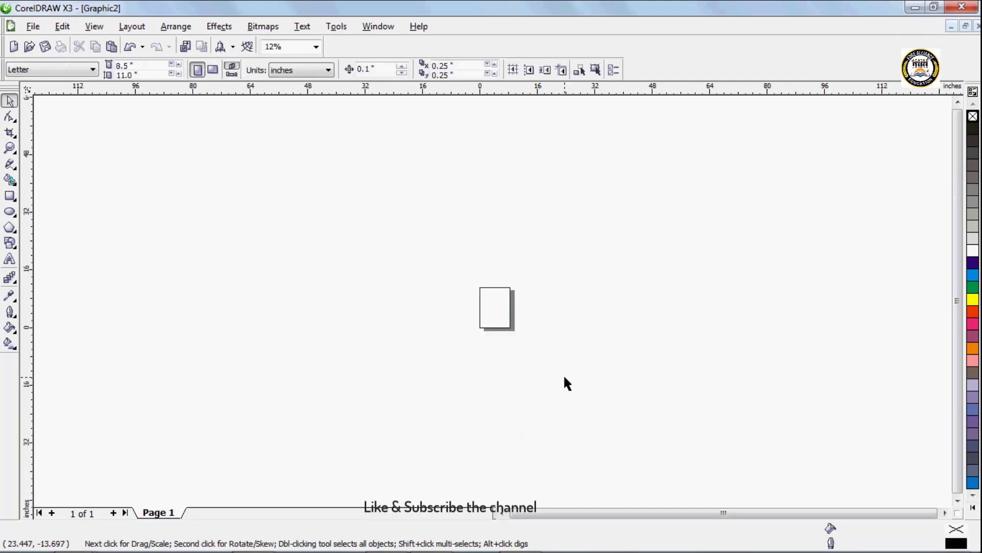
{"action": "scroll", "coordinate": [492, 303], "scroll_direction": "up", "scroll_amount": 2}
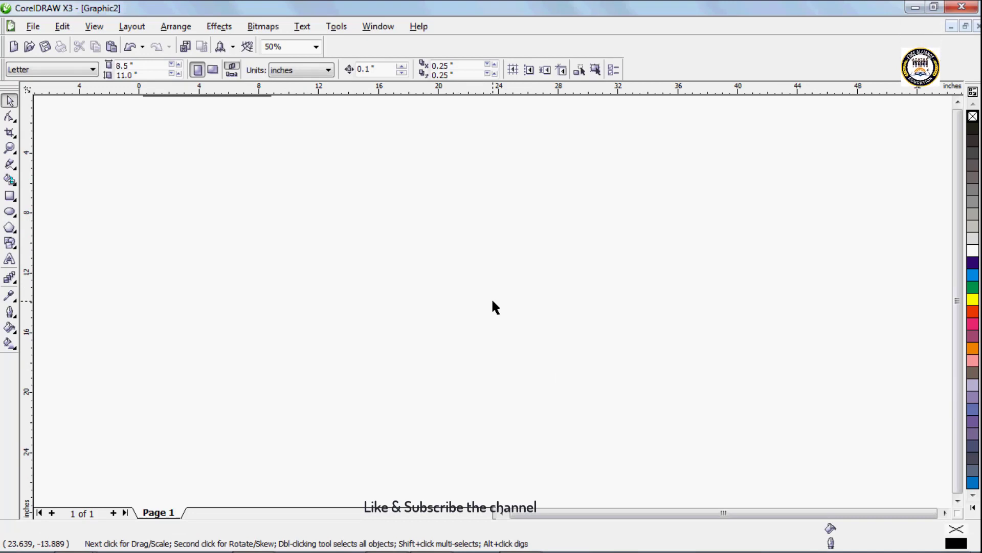
{"action": "key", "text": "shift+F4"}
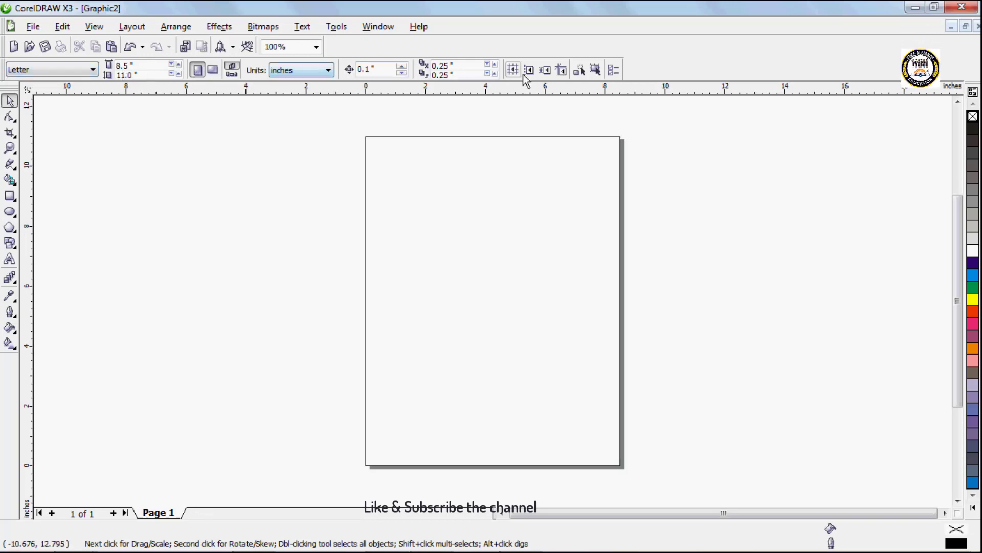
Step: Change the paper size to A4 and return it to Letter
{"action": "left_click", "coordinate": [79, 69]}
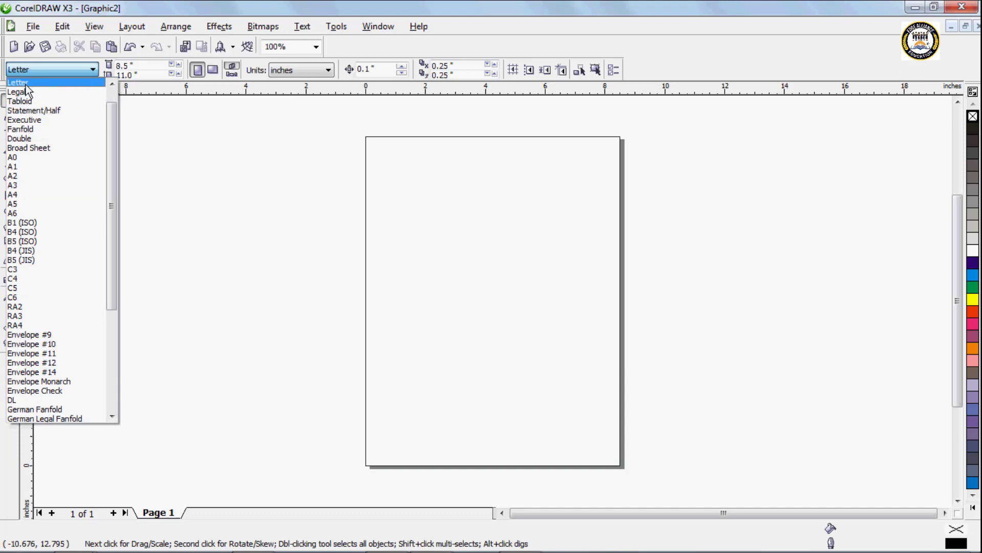
{"action": "left_click", "coordinate": [15, 194]}
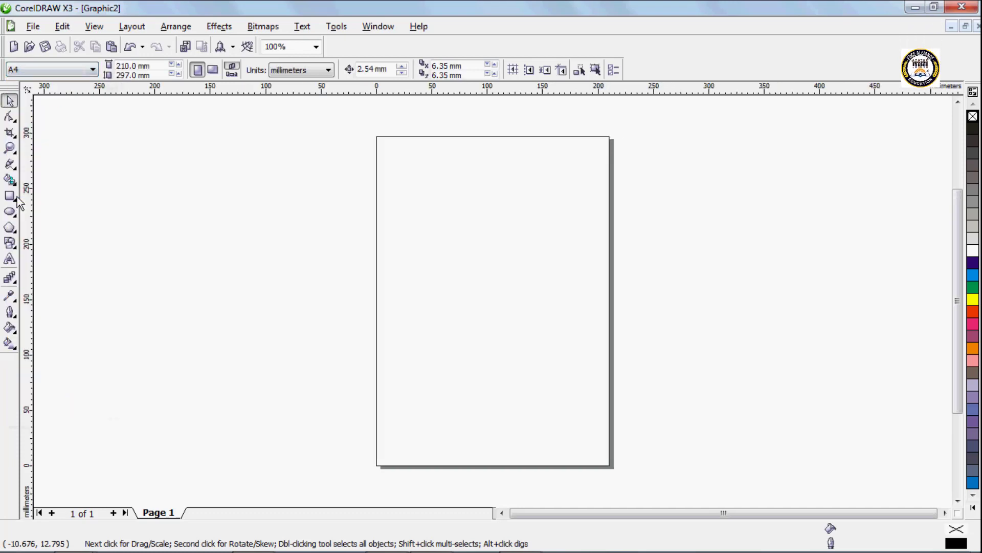
{"action": "left_click", "coordinate": [39, 69]}
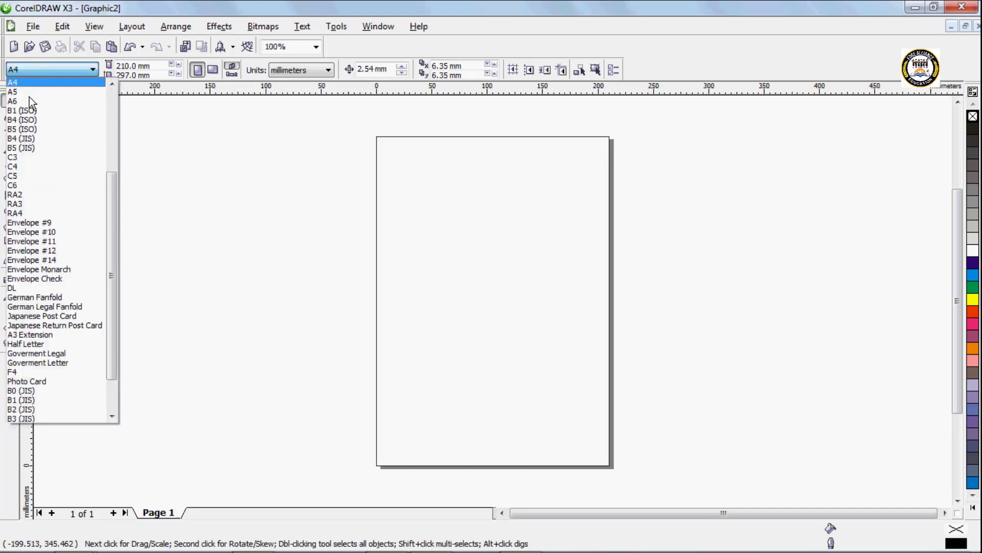
{"action": "scroll", "coordinate": [117, 177], "scroll_direction": "up", "scroll_amount": 5}
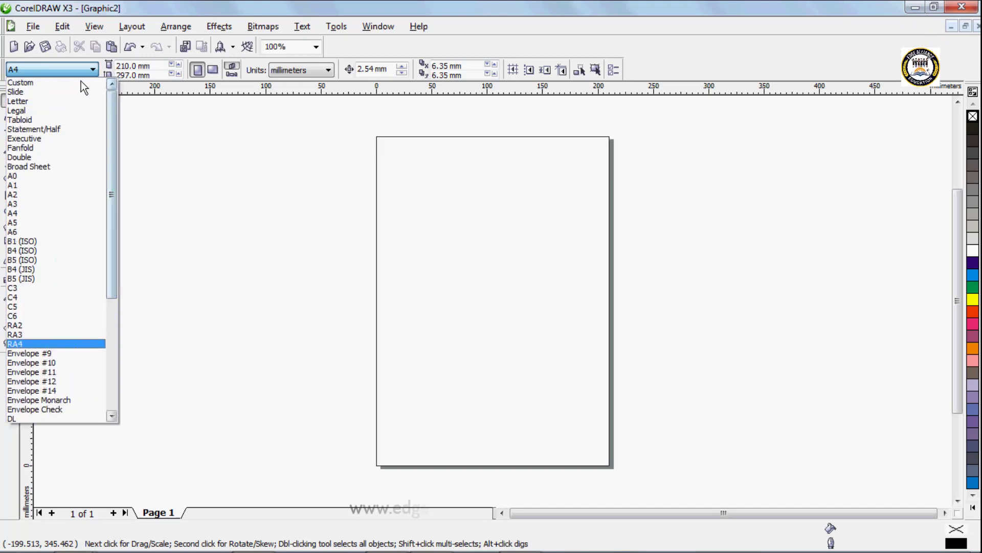
{"action": "left_click", "coordinate": [15, 100]}
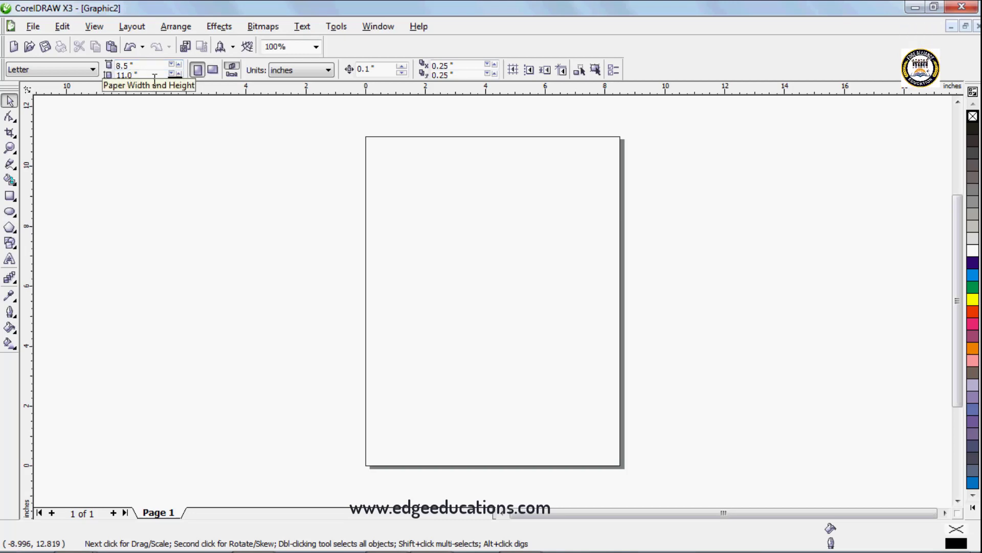
Step: Switch the page to landscape and back to portrait, and choose inches as the drawing units
{"action": "left_click", "coordinate": [213, 72]}
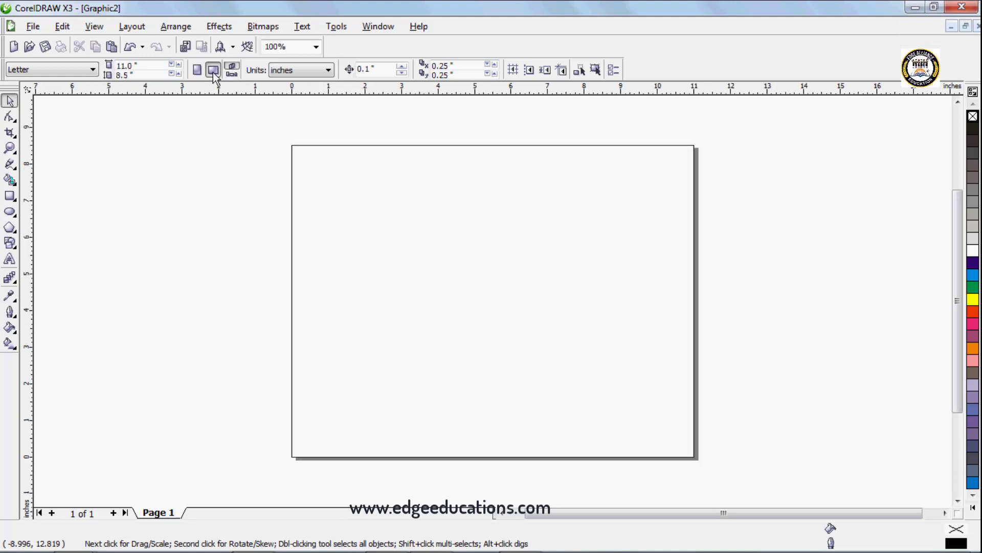
{"action": "left_click", "coordinate": [198, 72]}
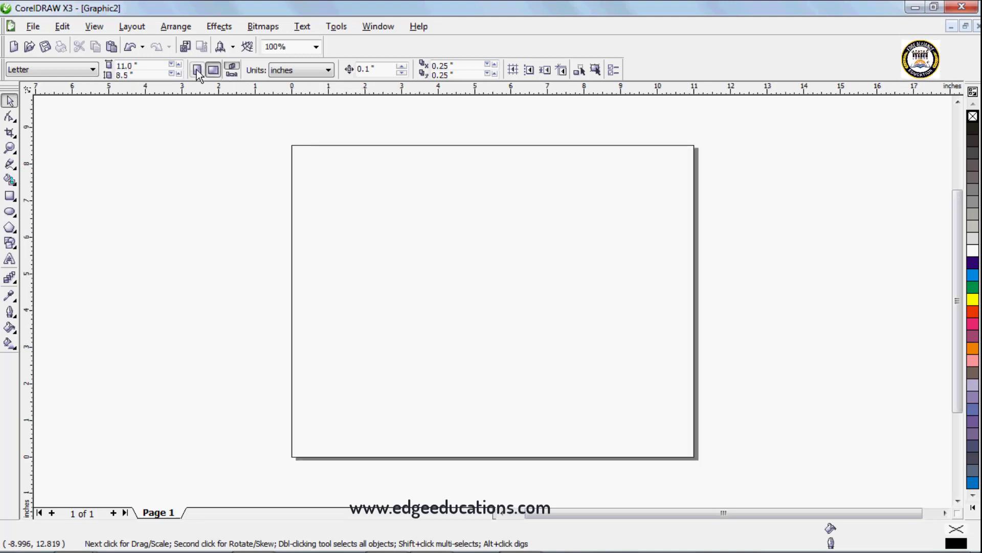
{"action": "left_click", "coordinate": [306, 70]}
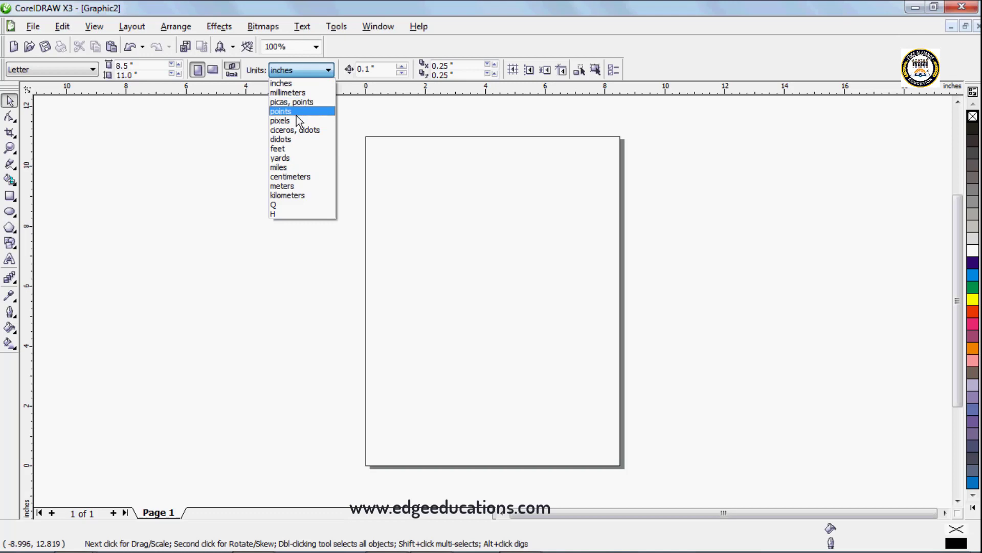
{"action": "left_click", "coordinate": [292, 82]}
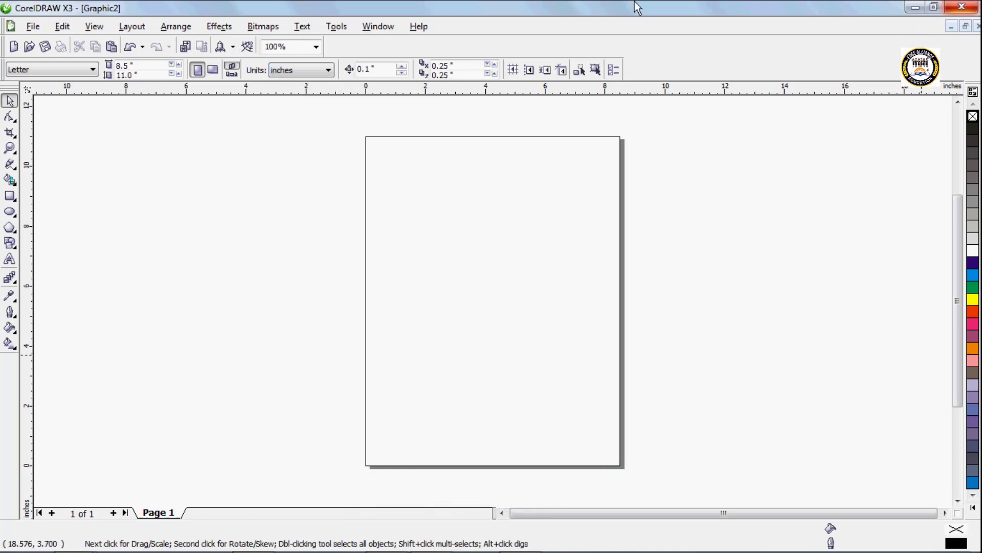
Step: Detach the rectangle tools as a floating set beside the page
{"action": "left_click", "coordinate": [17, 204]}
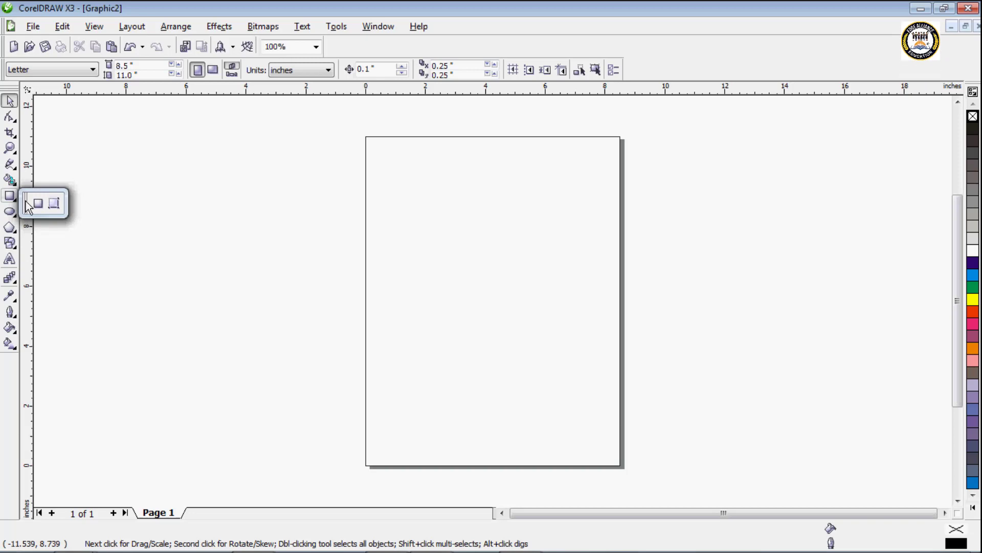
{"action": "left_click_drag", "start_coordinate": [65, 122], "coordinate": [66, 122]}
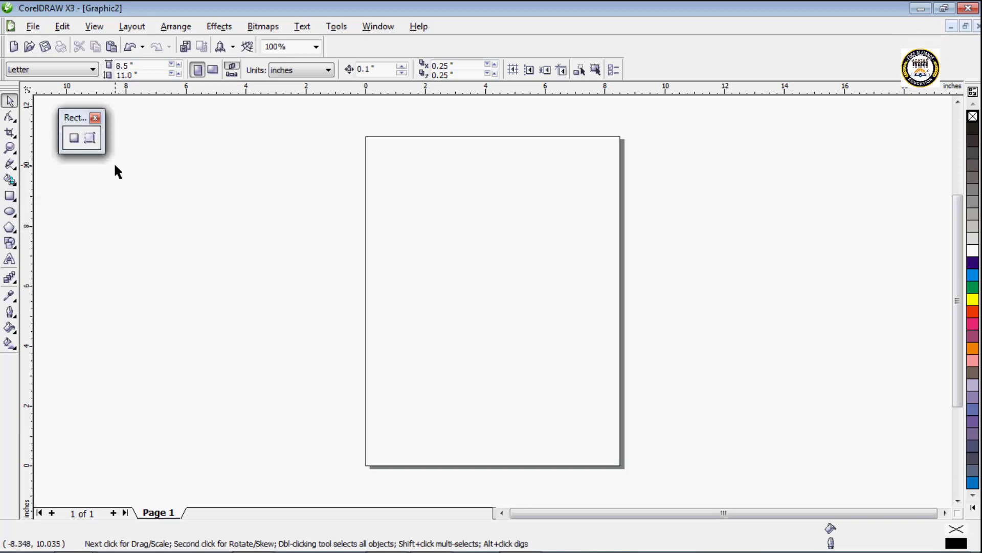
{"action": "mouse_move", "coordinate": [76, 122]}
{"action": "left_mouse_down"}
{"action": "mouse_move", "coordinate": [252, 125]}
{"action": "mouse_move", "coordinate": [83, 124]}
{"action": "left_mouse_up"}
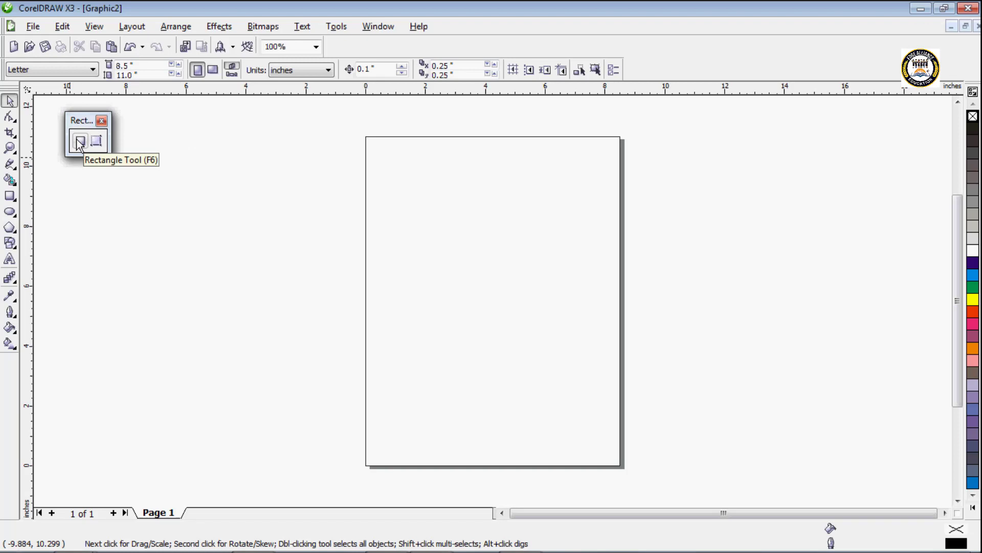
Step: Draw a rectangle about 6.3 by 5.9 inches on the page and scale it down to about 6.0 by 5.6 inches
{"action": "left_click", "coordinate": [79, 143]}
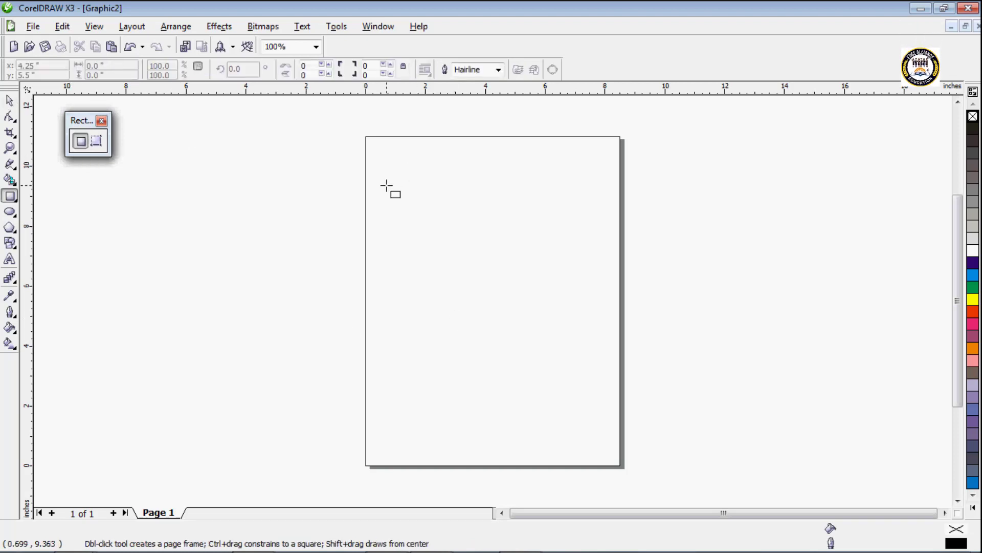
{"action": "left_click_drag", "start_coordinate": [387, 185], "coordinate": [575, 362]}
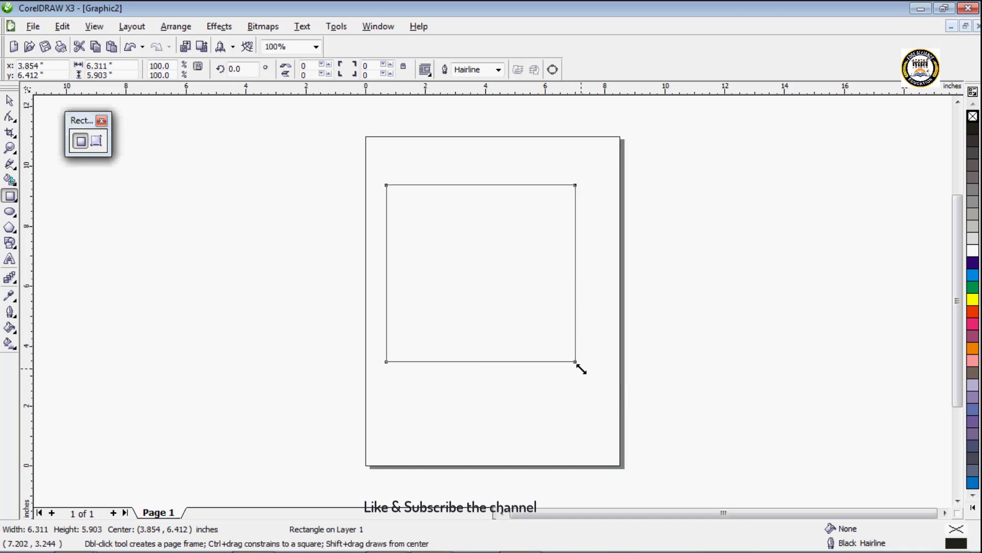
{"action": "left_click_drag", "start_coordinate": [580, 369], "coordinate": [571, 405]}
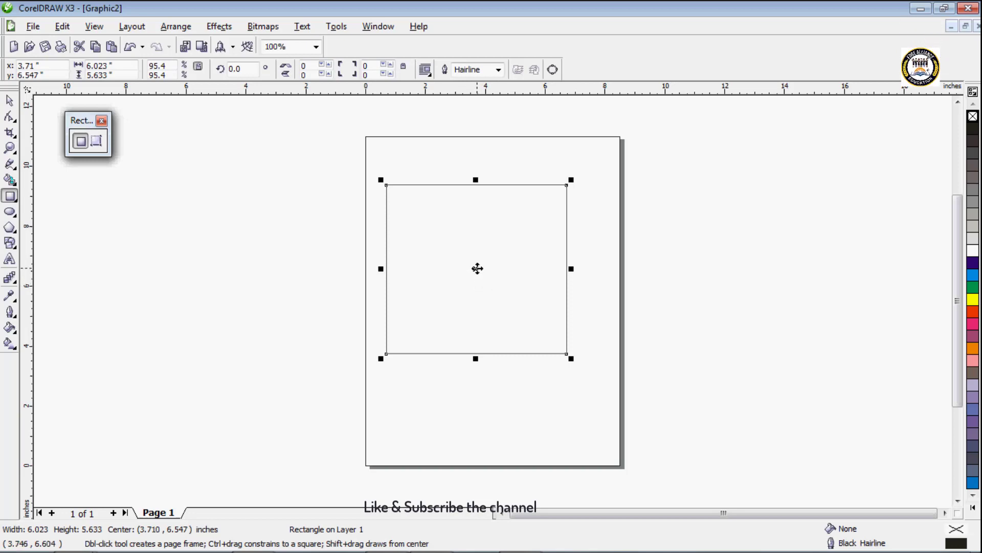
Step: Rotate the rectangle about its center to 340° and to about 33.7°, and undo both rotations
{"action": "left_click", "coordinate": [476, 268]}
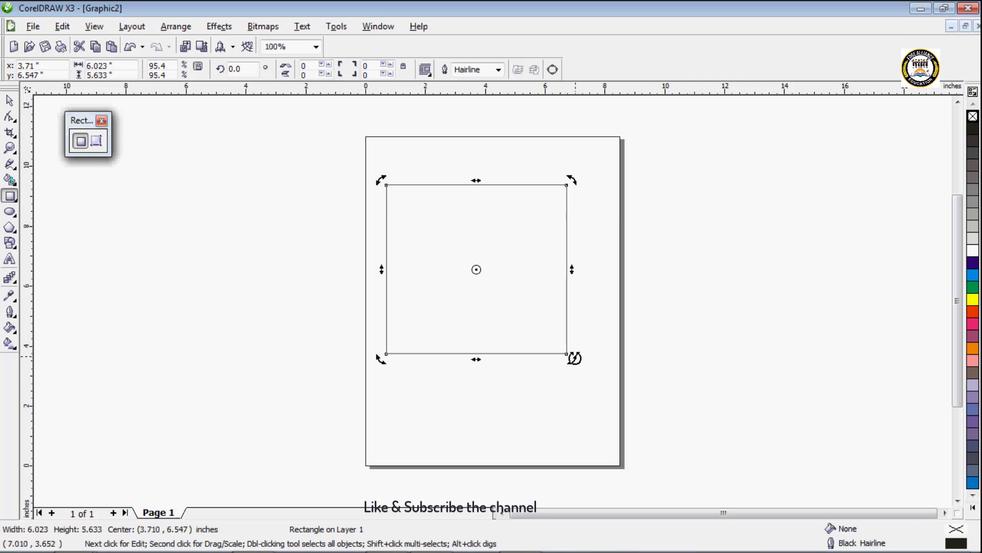
{"action": "left_click_drag", "start_coordinate": [573, 361], "coordinate": [530, 378]}
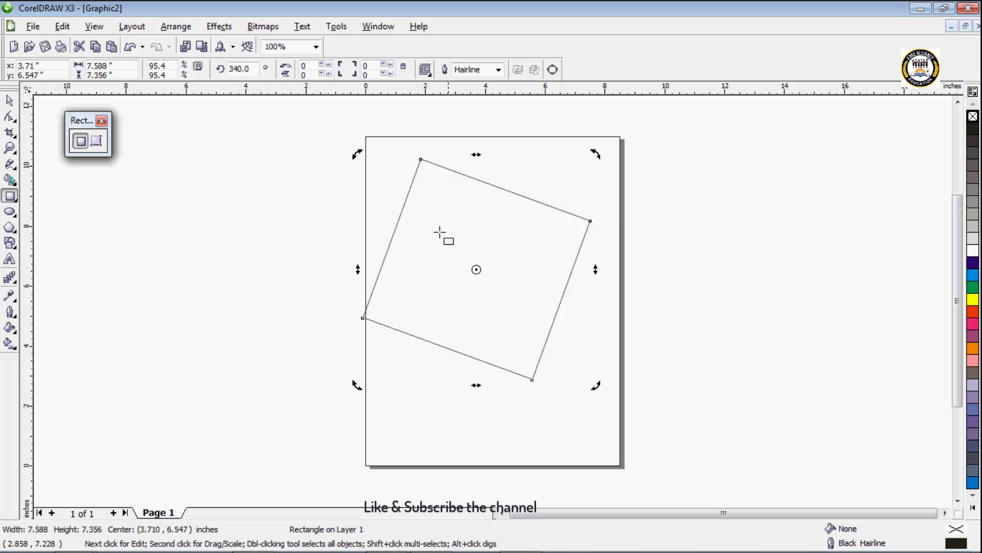
{"action": "left_click_drag", "start_coordinate": [358, 152], "coordinate": [391, 297]}
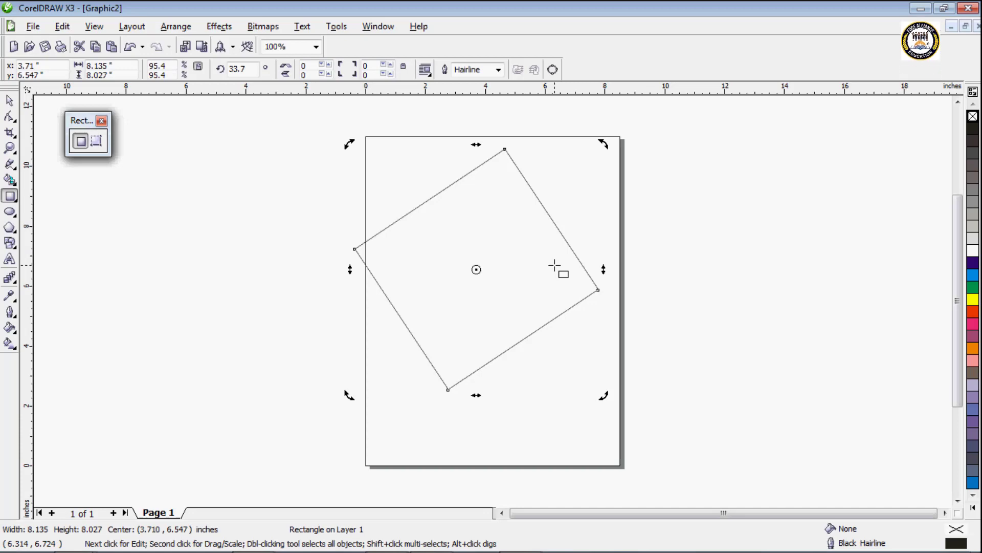
{"action": "key", "text": "ctrl+z"}
{"action": "key", "text": "ctrl+z"}
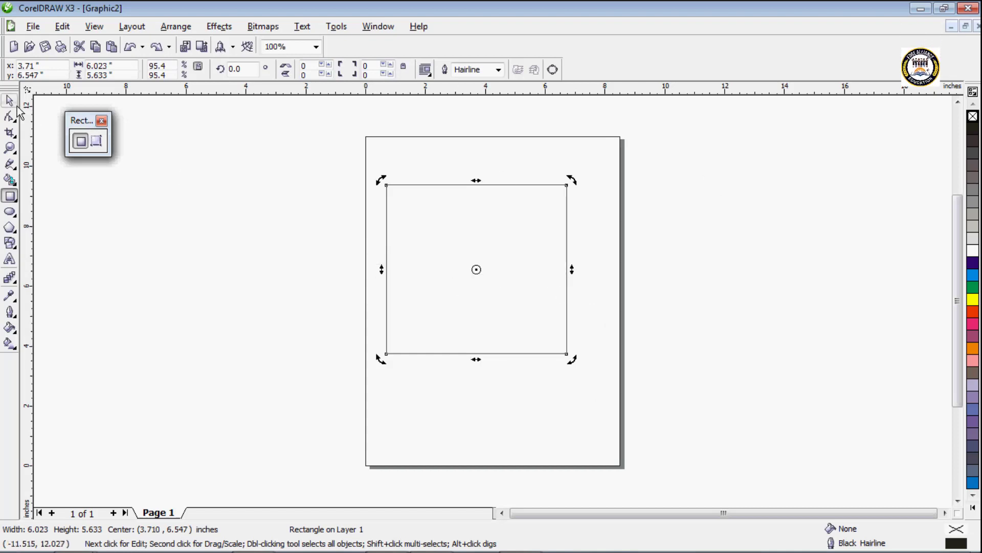
Step: Switch to the Pick tool, deselect the rectangle and select it again by its outline
{"action": "left_click", "coordinate": [11, 107]}
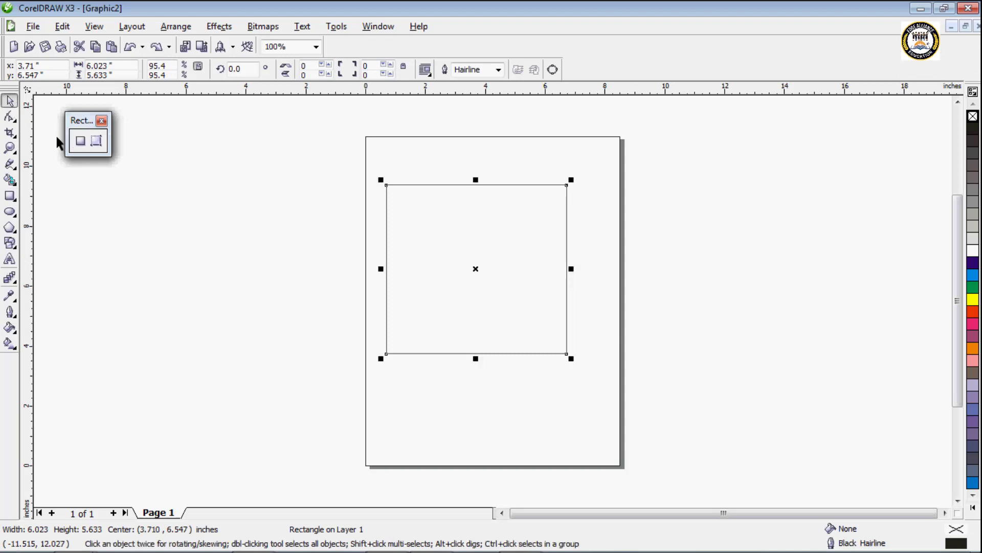
{"action": "left_click_drag", "start_coordinate": [456, 231], "coordinate": [583, 235]}
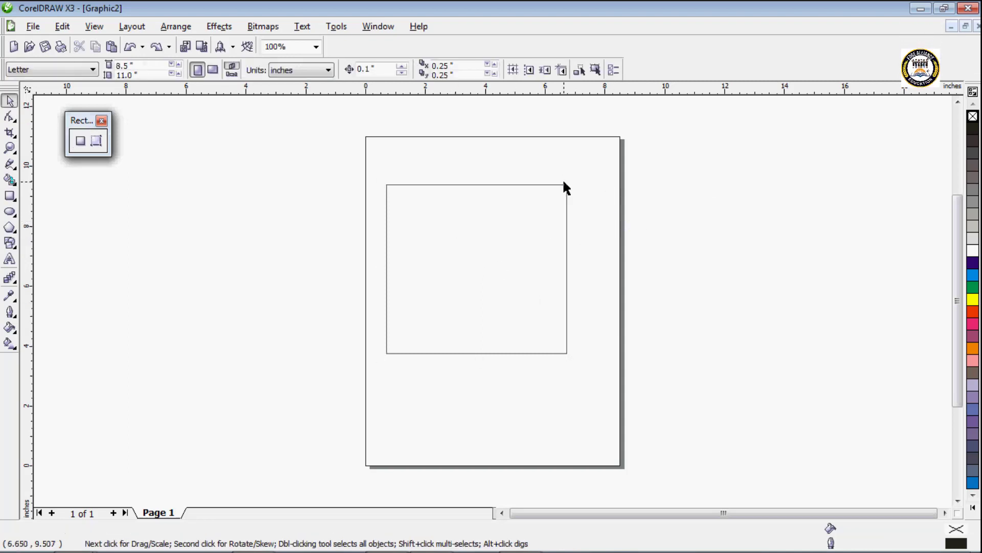
{"action": "left_click", "coordinate": [565, 354]}
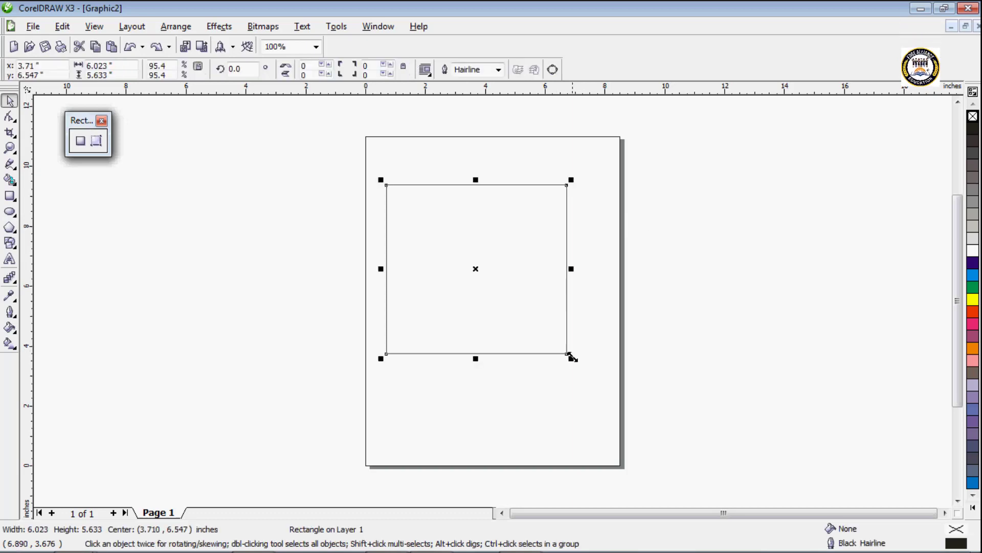
Step: Enlarge the rectangle to about 6.16 by 5.76 inches and move it up to a center height of about 7.0 inches
{"action": "mouse_move", "coordinate": [566, 353]}
{"action": "left_mouse_down"}
{"action": "mouse_move", "coordinate": [513, 271]}
{"action": "mouse_move", "coordinate": [571, 357]}
{"action": "left_mouse_up"}
{"action": "left_click_drag", "start_coordinate": [485, 265], "coordinate": [514, 309]}
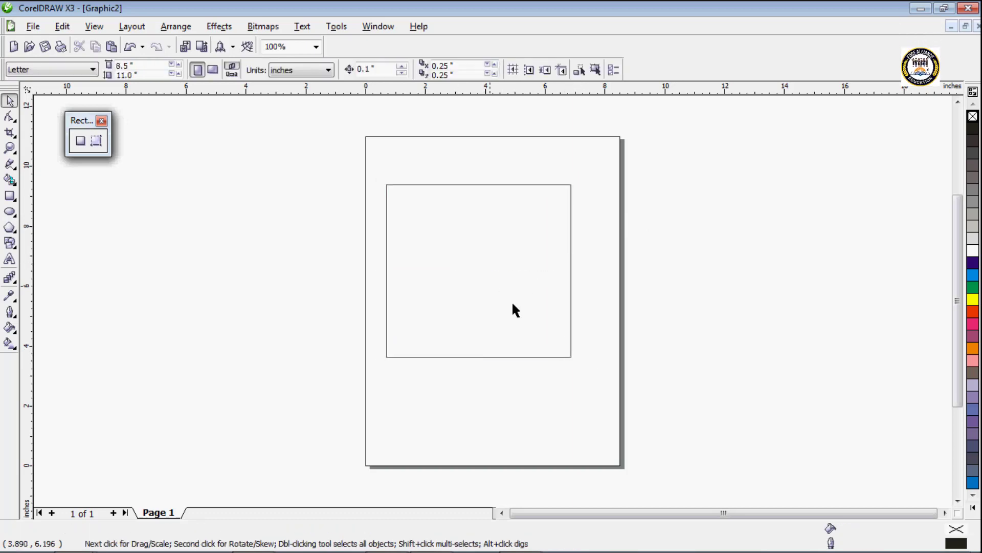
{"action": "left_click", "coordinate": [557, 355]}
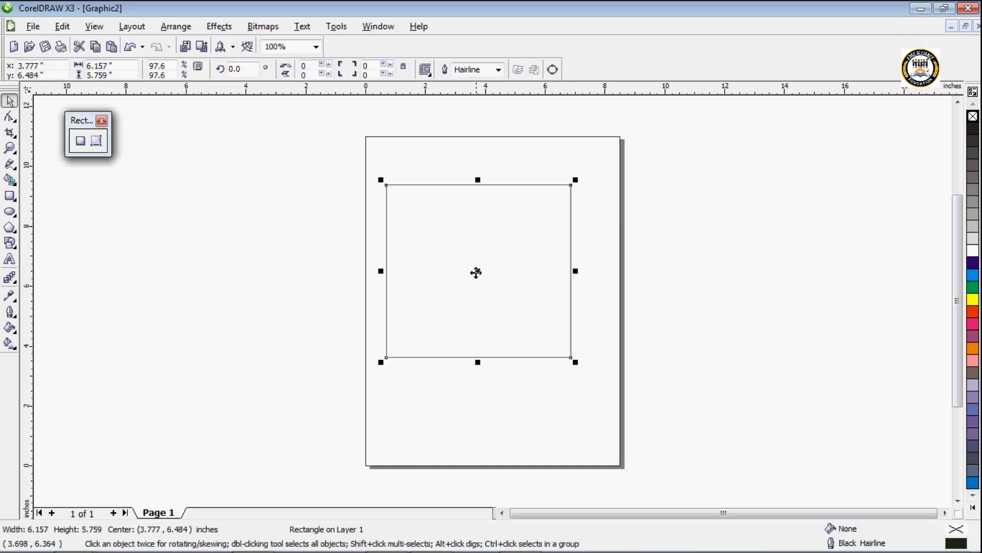
{"action": "mouse_move", "coordinate": [476, 272]}
{"action": "left_mouse_down"}
{"action": "mouse_move", "coordinate": [545, 270]}
{"action": "mouse_move", "coordinate": [511, 276]}
{"action": "mouse_move", "coordinate": [474, 256]}
{"action": "left_mouse_up"}
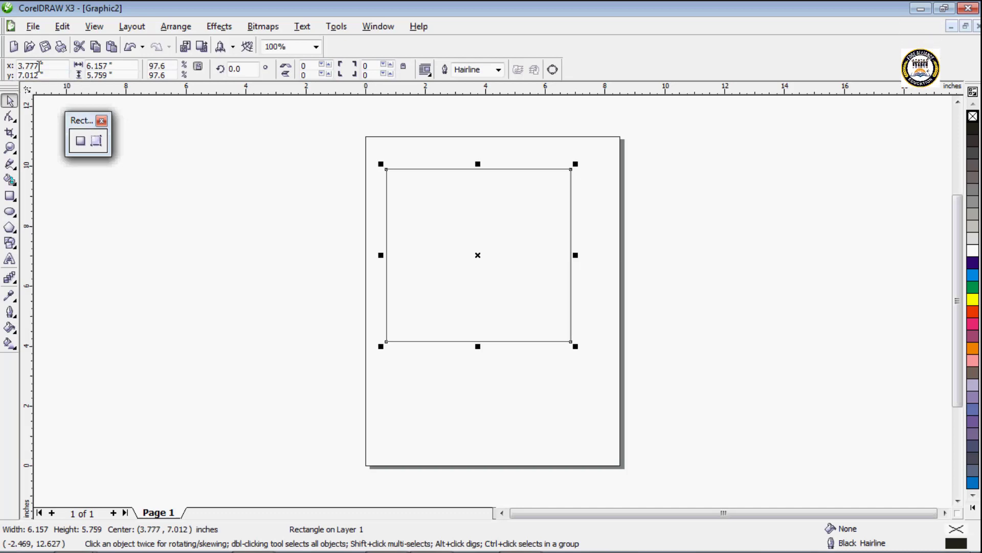
Step: Position the rectangle's center at exactly x 2.506 and y 5.600 inches
{"action": "left_click", "coordinate": [58, 65]}
{"action": "type", "text": "2.506"}
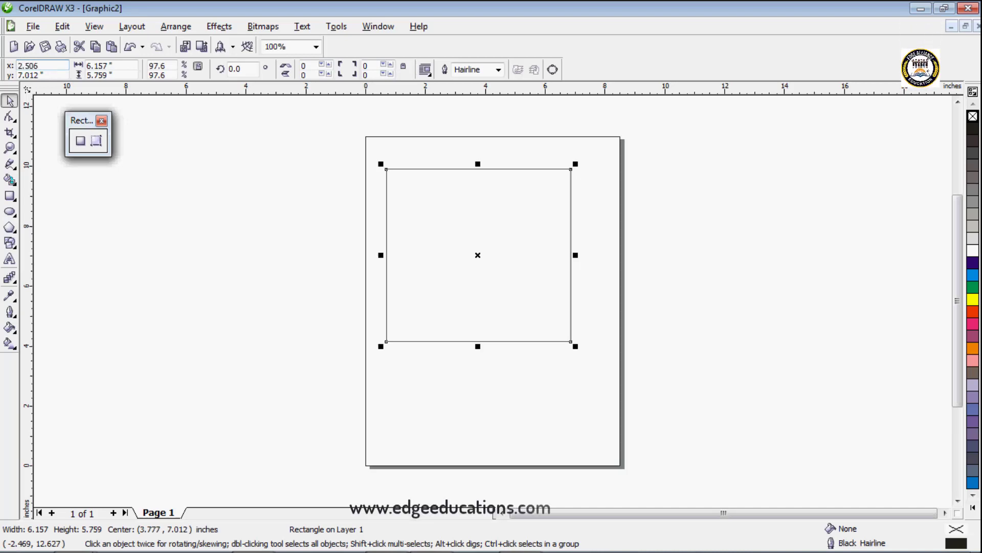
{"action": "left_click", "coordinate": [60, 72]}
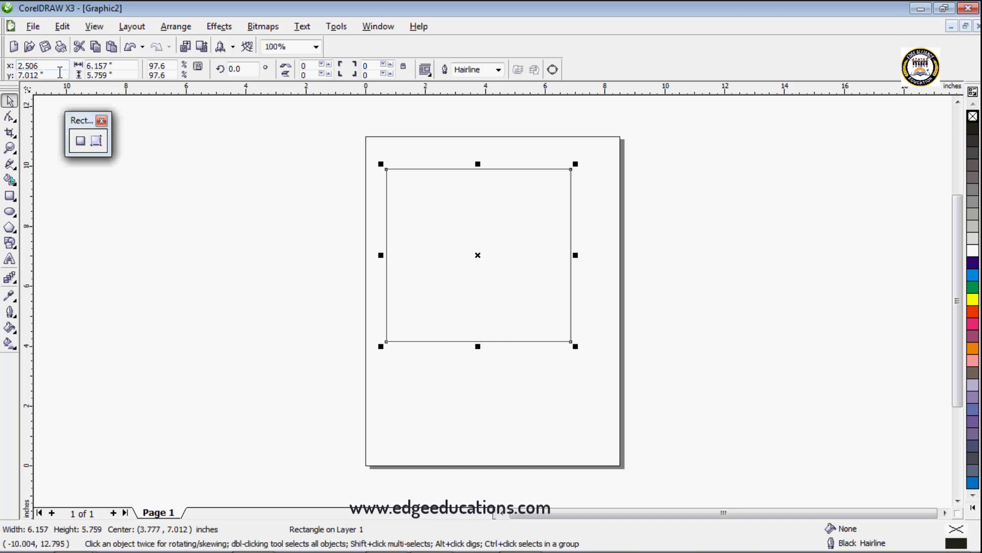
{"action": "type", "text": "5"}
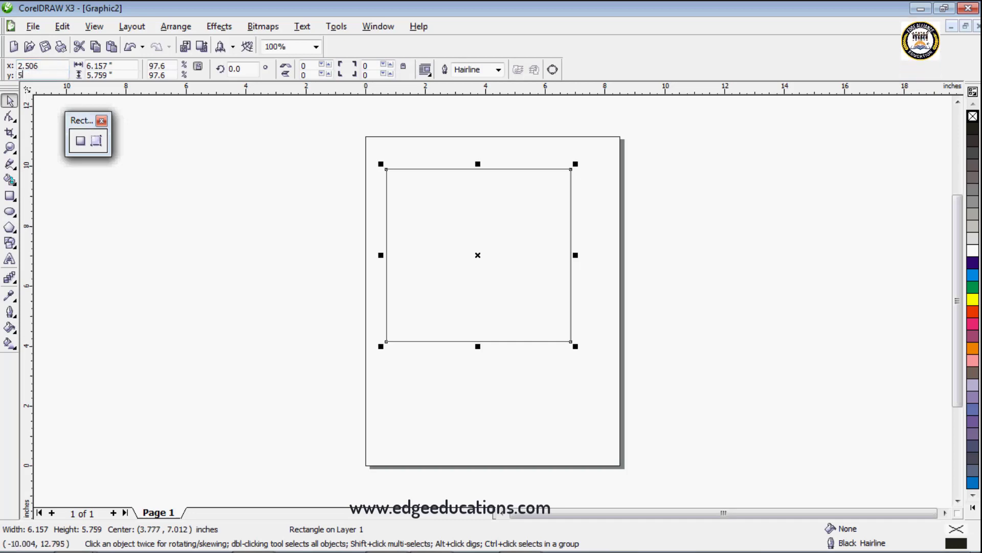
{"action": "type", "text": ".6"}
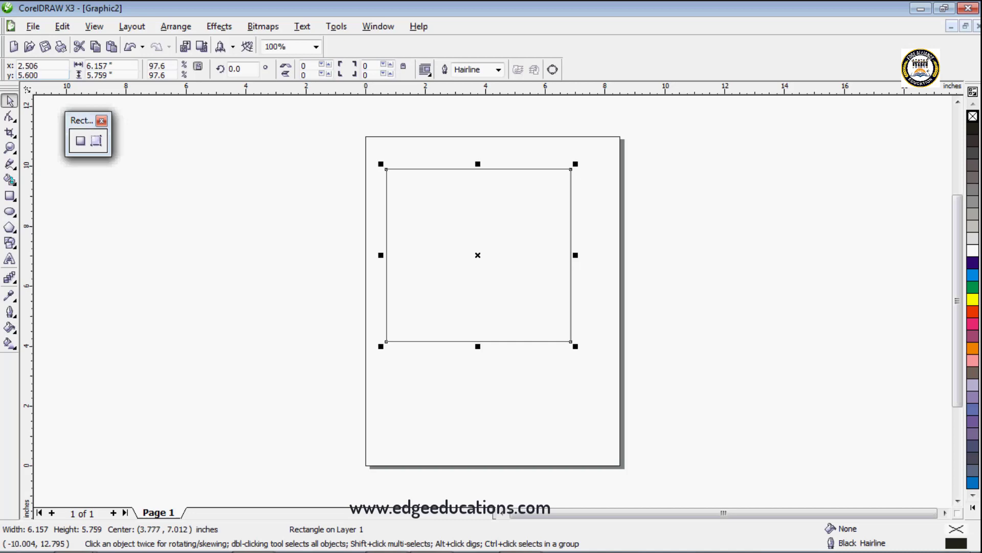
{"action": "type", "text": "00"}
{"action": "key", "text": "Return"}
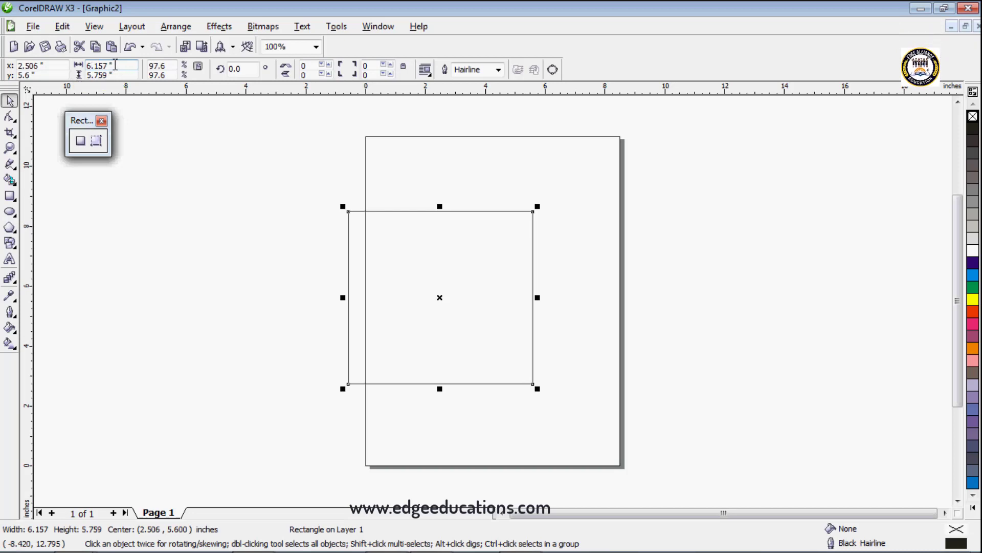
Step: Set the rectangle's width to 5.60 inches and its height to 4.6 inches
{"action": "left_click_drag", "start_coordinate": [118, 67], "coordinate": [54, 65]}
{"action": "type", "text": "5.60"}
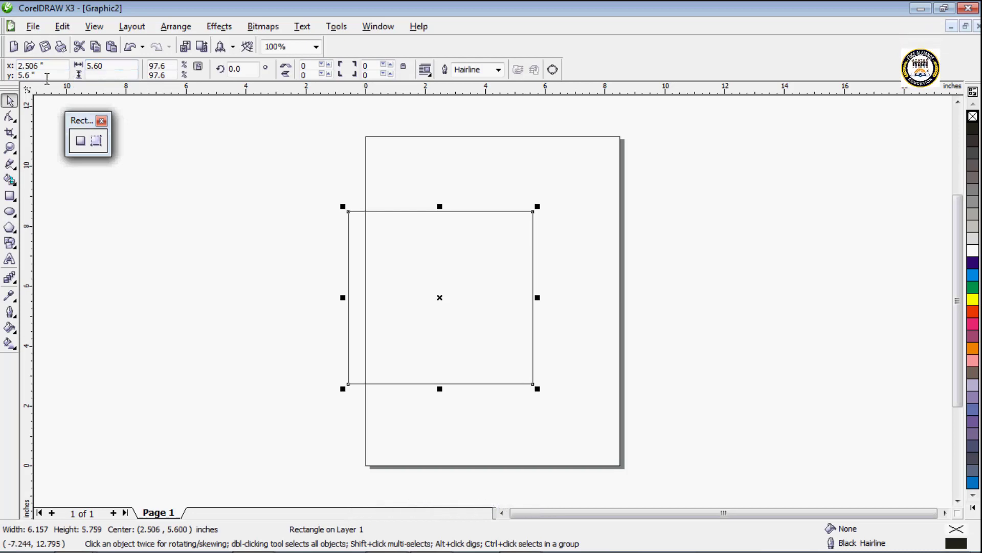
{"action": "left_click", "coordinate": [90, 74]}
{"action": "type", "text": "4.6"}
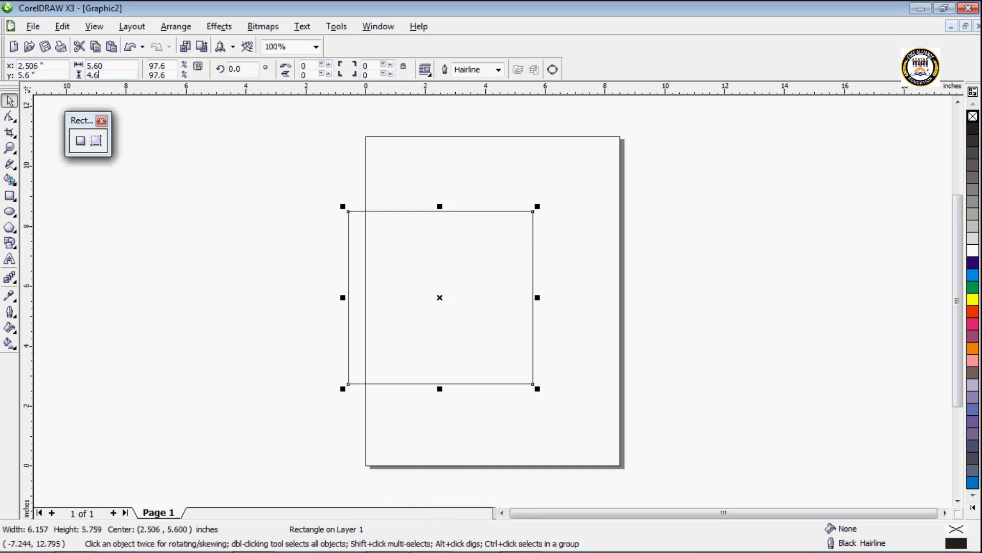
{"action": "key", "text": "Return"}
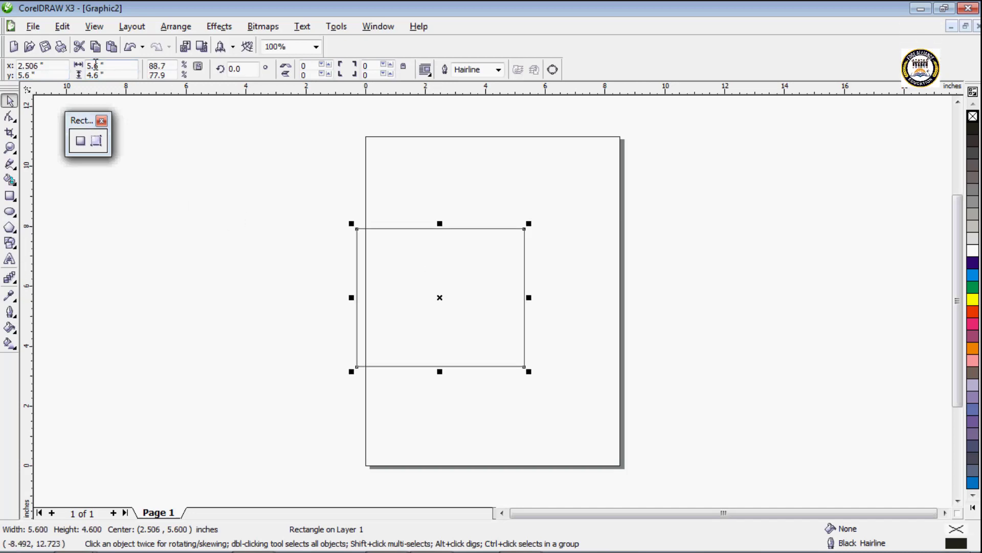
Step: Set the rectangle's scale factor to 60% horizontally and 50% vertically
{"action": "left_click", "coordinate": [173, 66]}
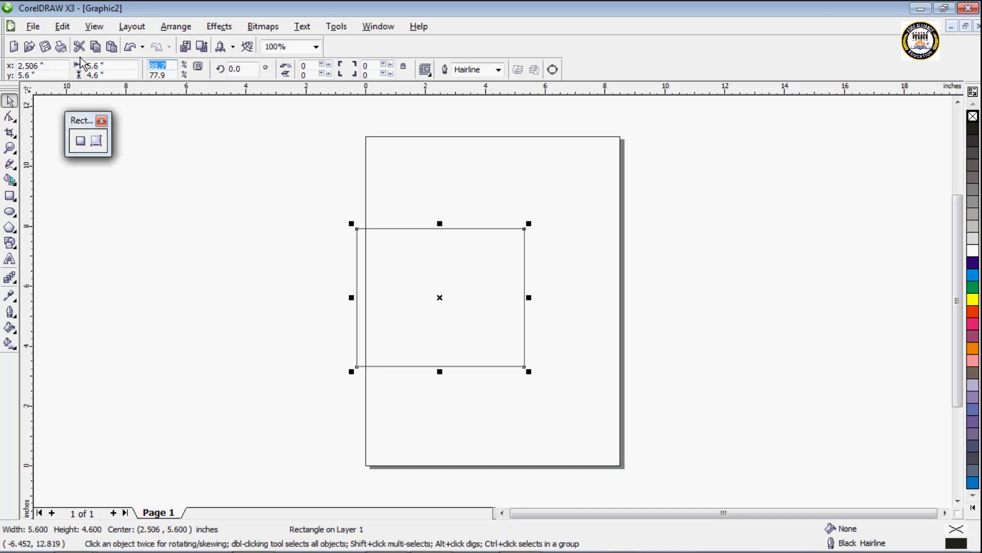
{"action": "type", "text": "60"}
{"action": "right_click", "coordinate": [173, 68]}
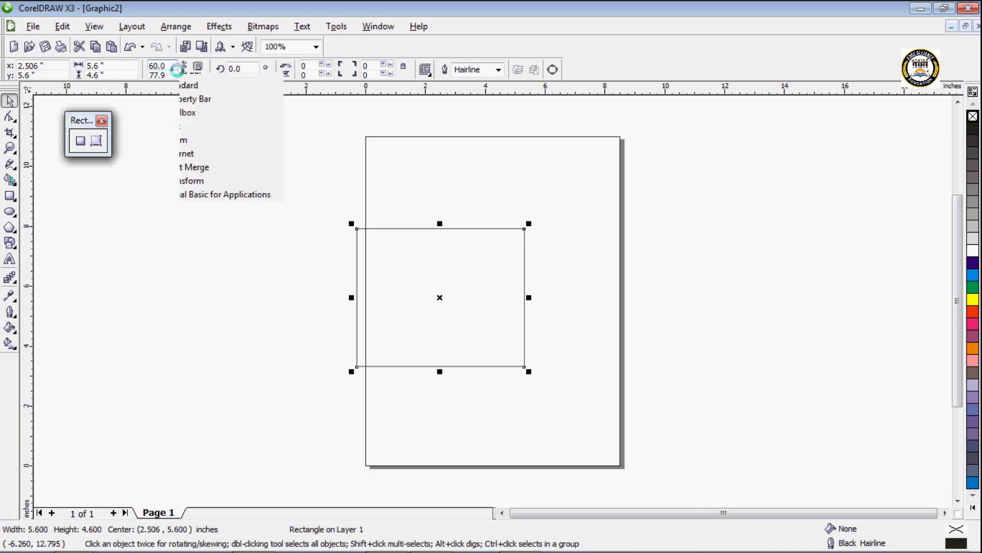
{"action": "left_click", "coordinate": [171, 75]}
{"action": "left_click_drag", "start_coordinate": [167, 75], "coordinate": [124, 62]}
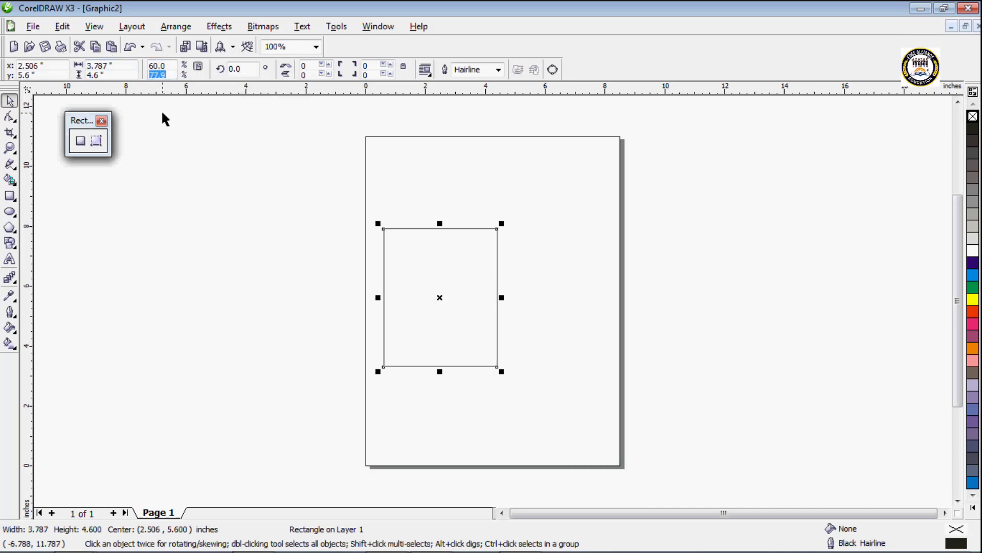
{"action": "type", "text": "50"}
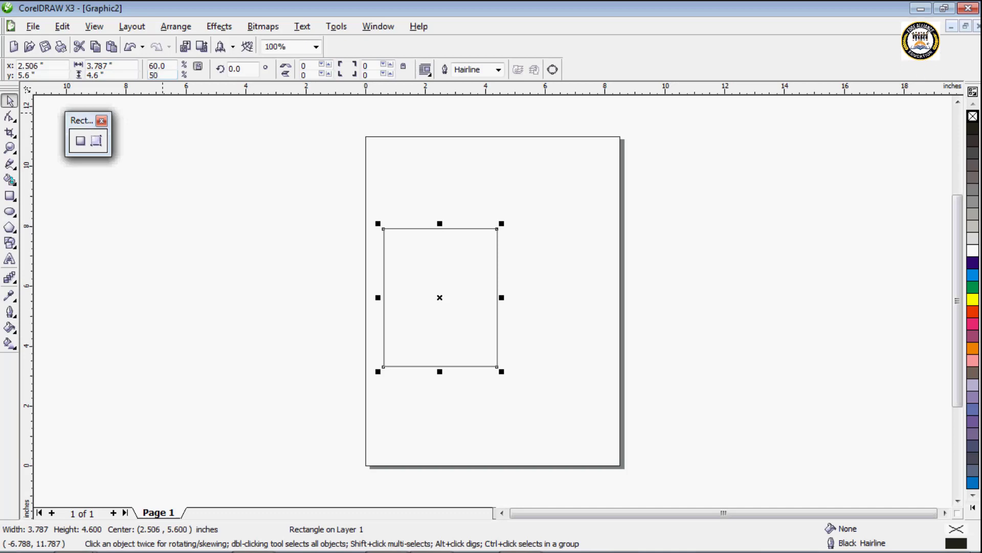
{"action": "key", "text": "Return"}
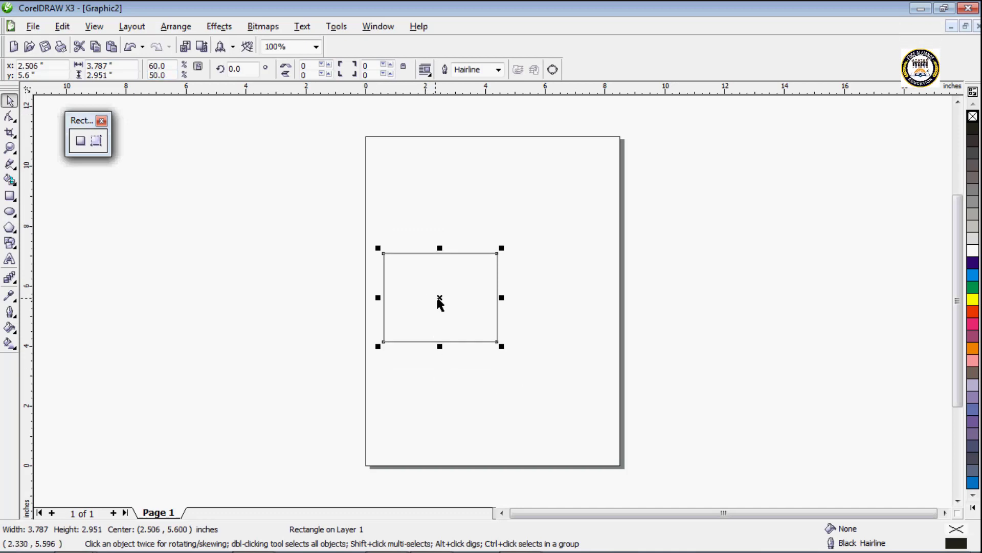
Step: Move the rectangle up and right to a center of about (3.5, 7.3) inches, show its rotation handles and deselect it
{"action": "left_click_drag", "start_coordinate": [441, 297], "coordinate": [472, 247]}
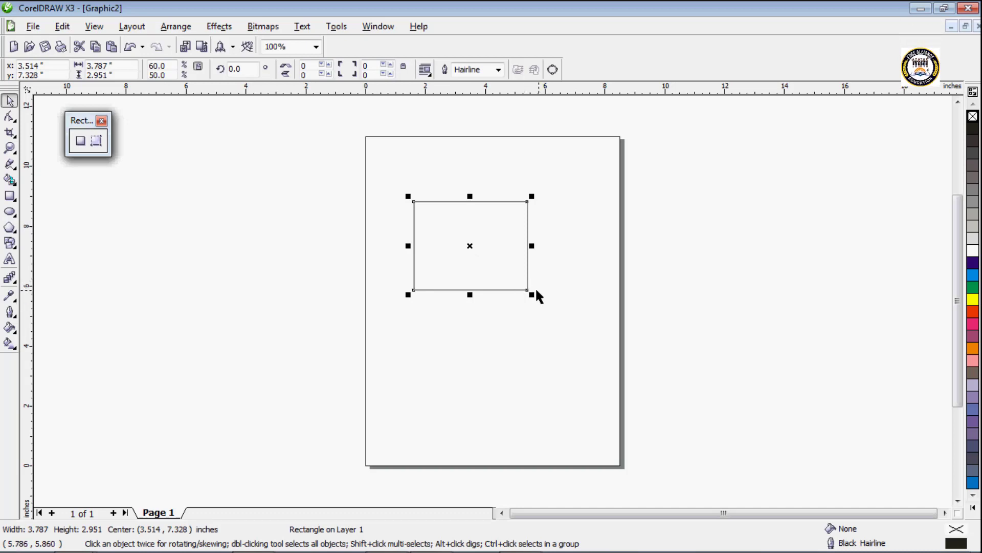
{"action": "left_click", "coordinate": [472, 246]}
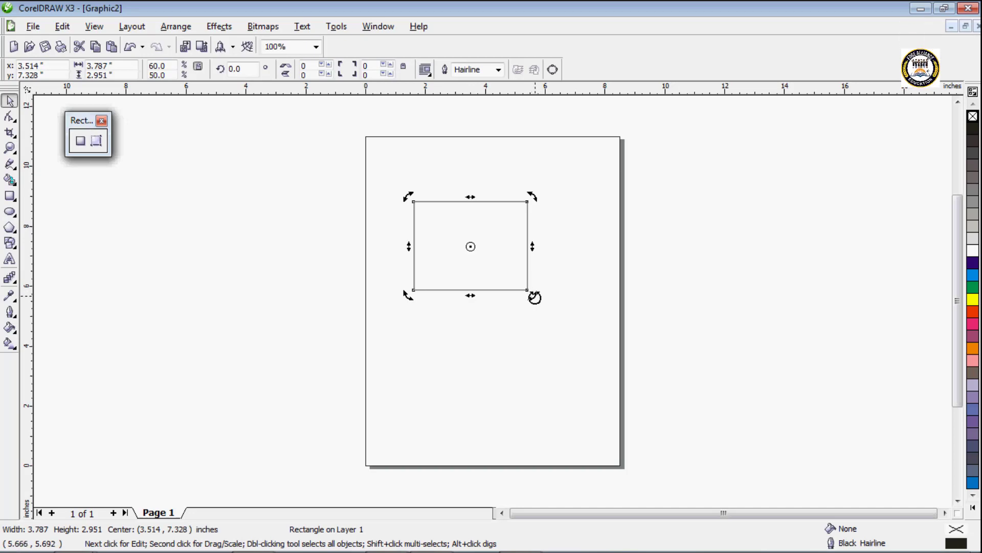
{"action": "left_click", "coordinate": [503, 337]}
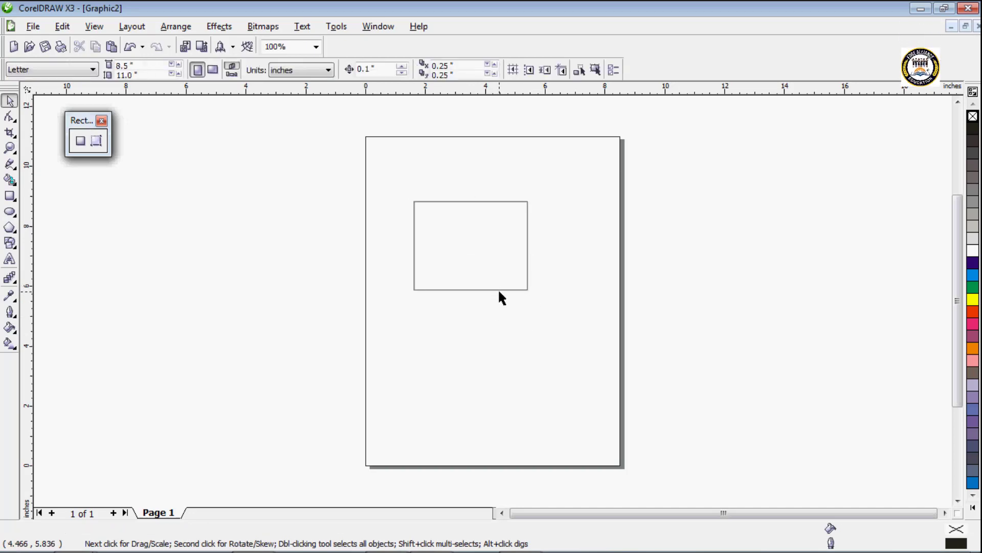
Step: Select the rectangle by its outline, set its rotation angle to 10° and undo the rotation
{"action": "left_click", "coordinate": [500, 290]}
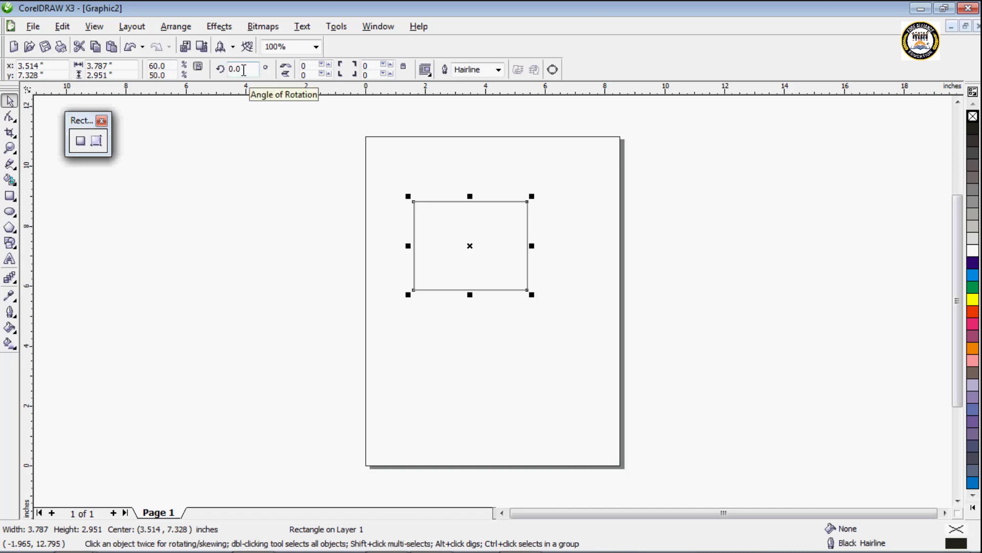
{"action": "left_click_drag", "start_coordinate": [239, 70], "coordinate": [226, 69]}
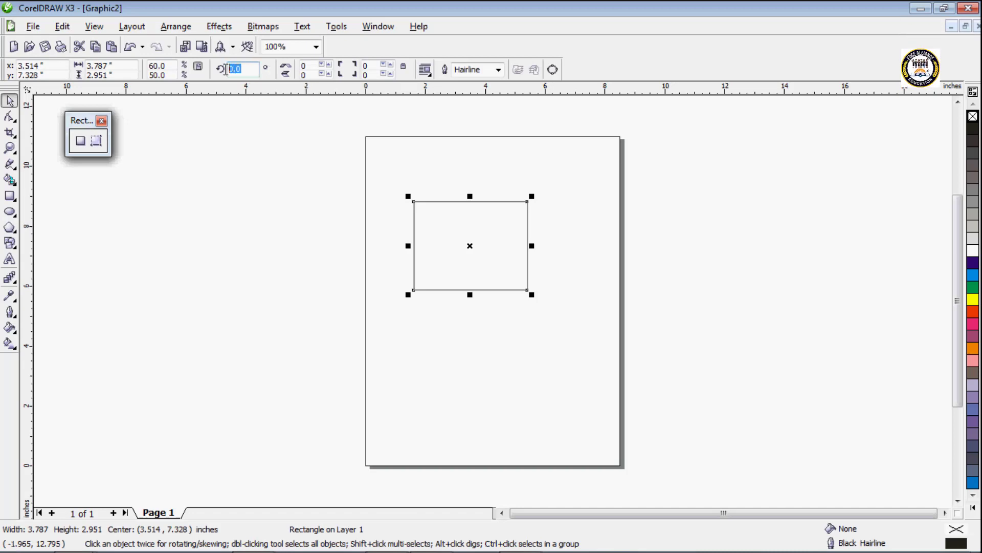
{"action": "type", "text": "10"}
{"action": "key", "text": "Return"}
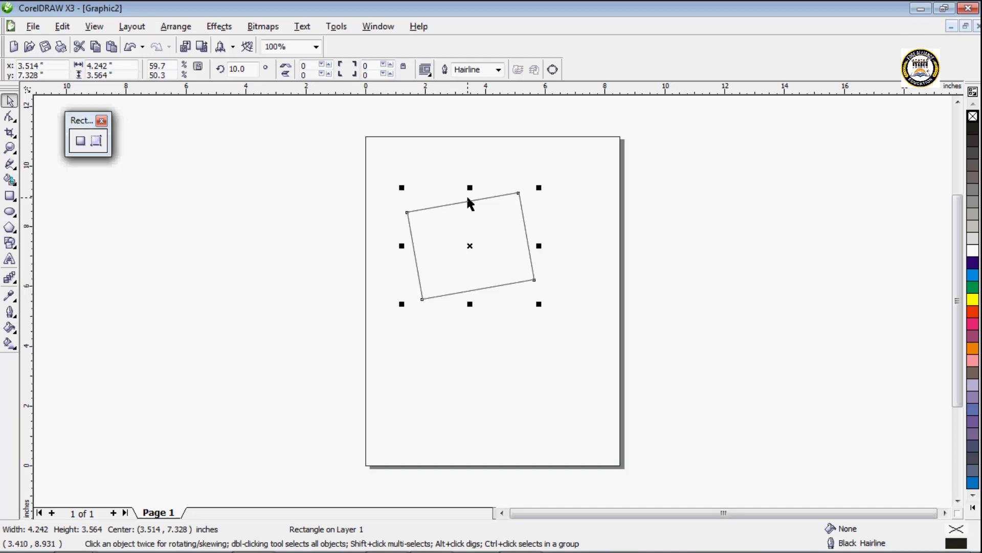
{"action": "key", "text": "ctrl+z"}
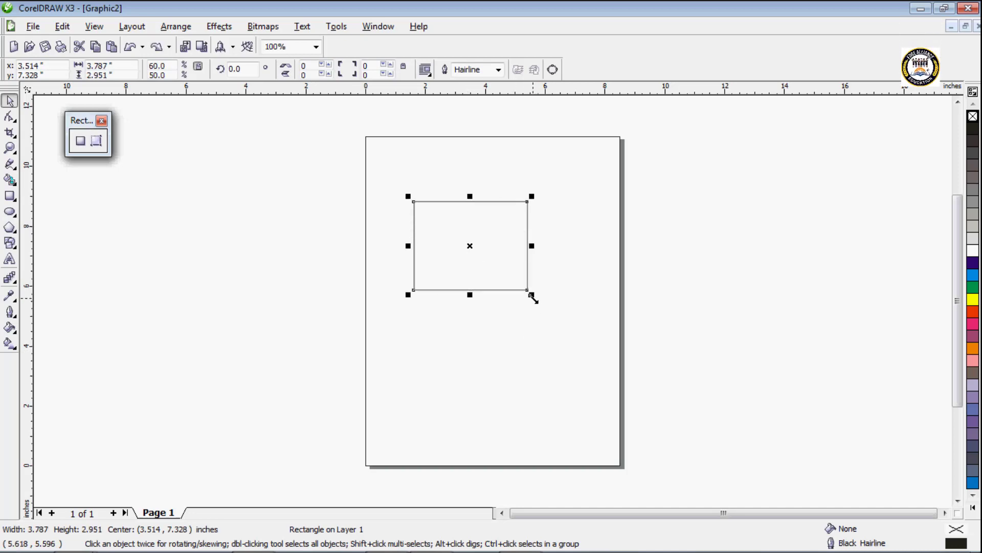
Step: Resize the rectangle to about 7.2 by 5.6 inches and shift it to a center of about (4.0, 6.1) inches
{"action": "left_click_drag", "start_coordinate": [532, 295], "coordinate": [664, 397]}
{"action": "left_click_drag", "start_coordinate": [537, 297], "coordinate": [495, 272]}
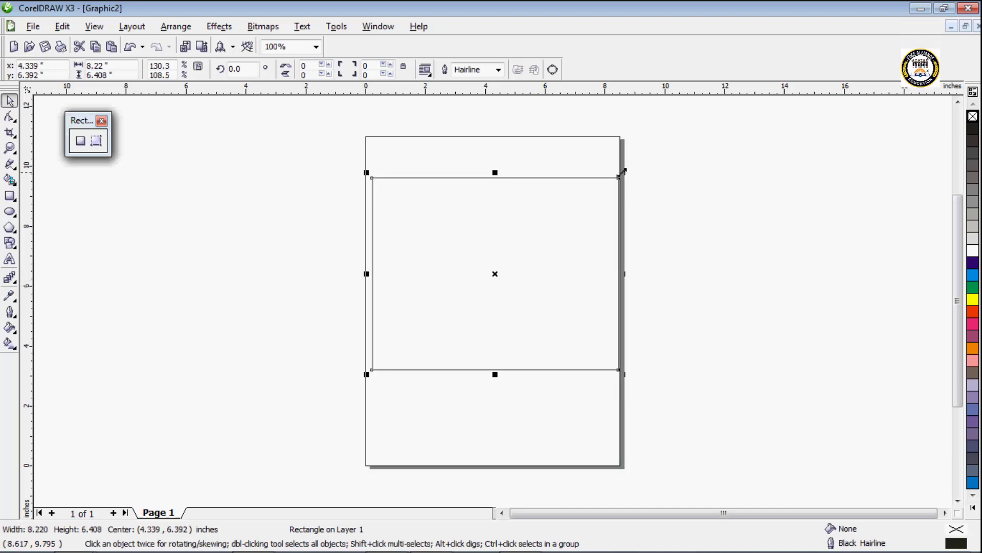
{"action": "left_click_drag", "start_coordinate": [622, 173], "coordinate": [588, 201]}
{"action": "left_click", "coordinate": [501, 257]}
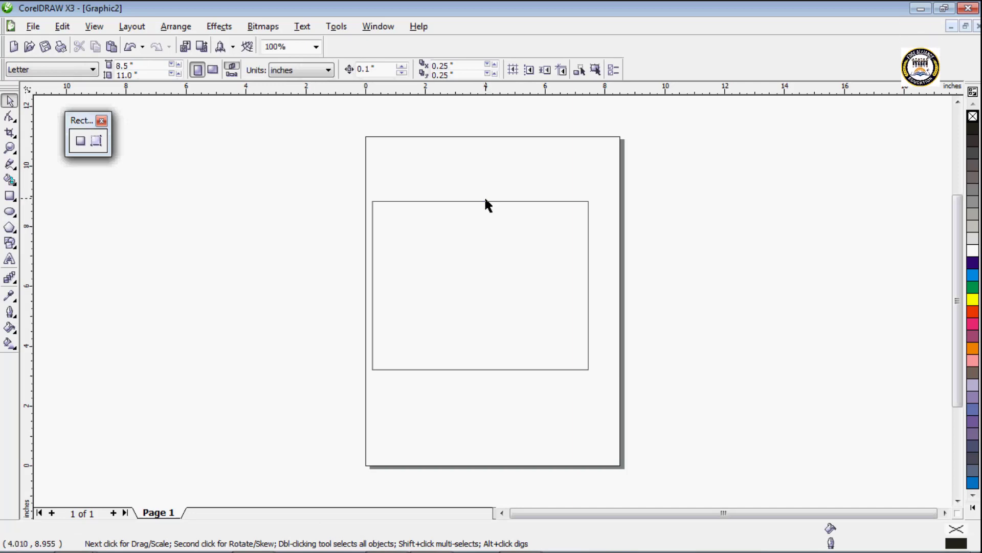
{"action": "left_click_drag", "start_coordinate": [483, 201], "coordinate": [489, 199]}
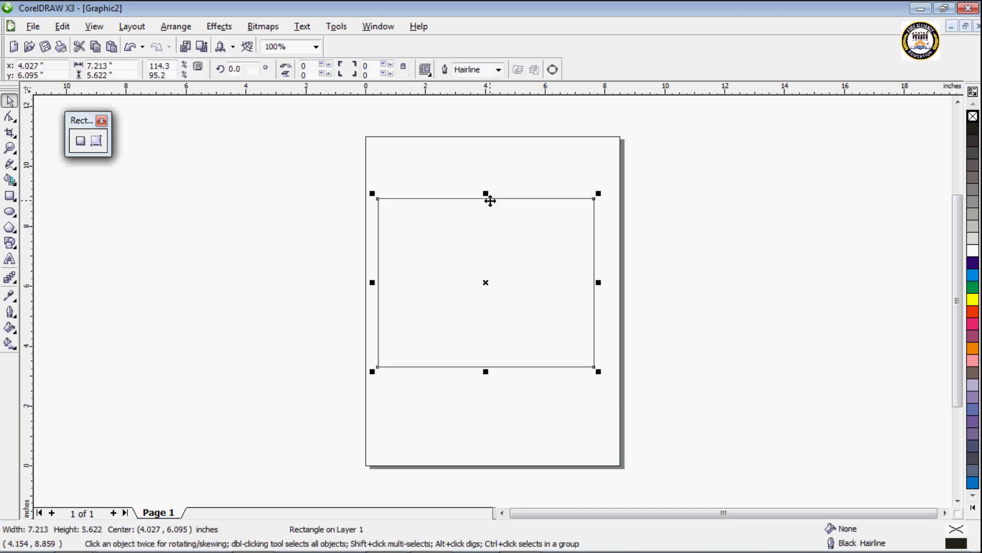
Step: Set the corner roundness of the rectangle's top-left and top-right corners to 17
{"action": "left_click", "coordinate": [326, 65]}
{"action": "left_click", "coordinate": [327, 65]}
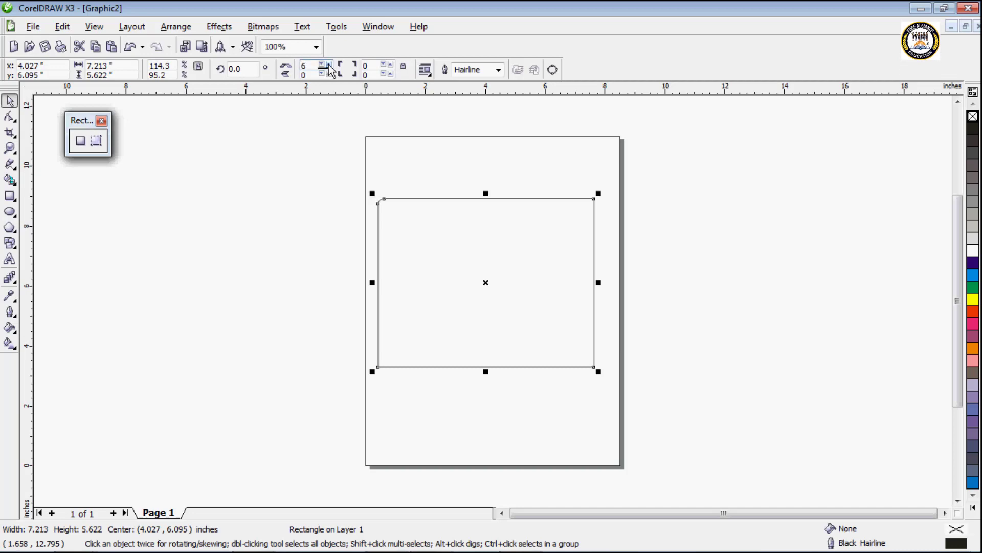
{"action": "left_click", "coordinate": [327, 64]}
{"action": "left_click", "coordinate": [328, 65]}
{"action": "left_click", "coordinate": [327, 65]}
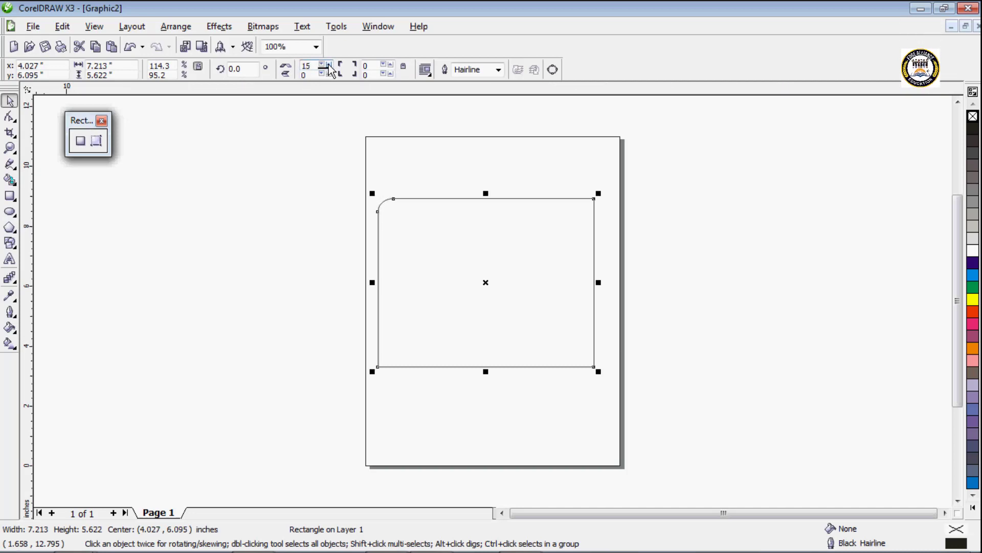
{"action": "left_click", "coordinate": [328, 65]}
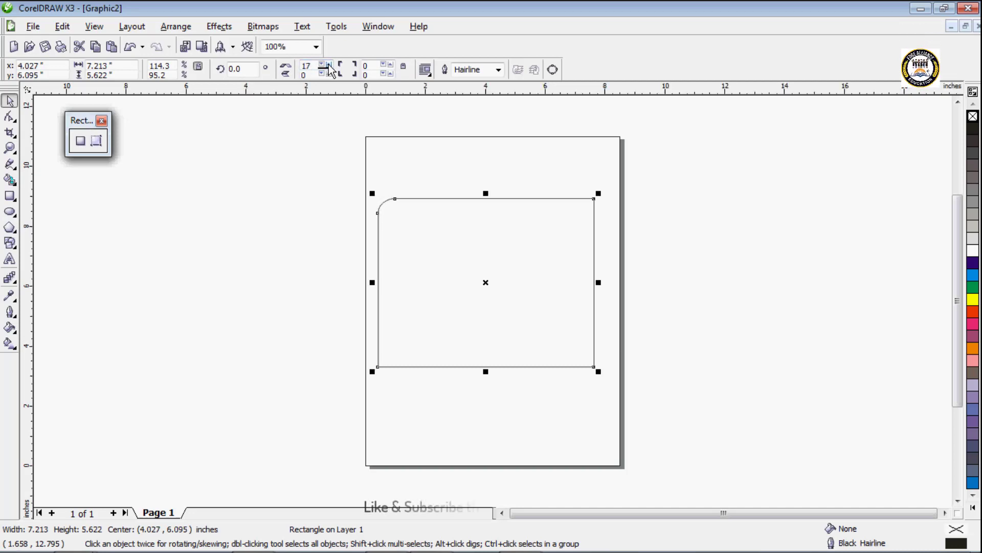
{"action": "left_click", "coordinate": [389, 65]}
{"action": "left_click", "coordinate": [389, 65]}
{"action": "left_click", "coordinate": [389, 65]}
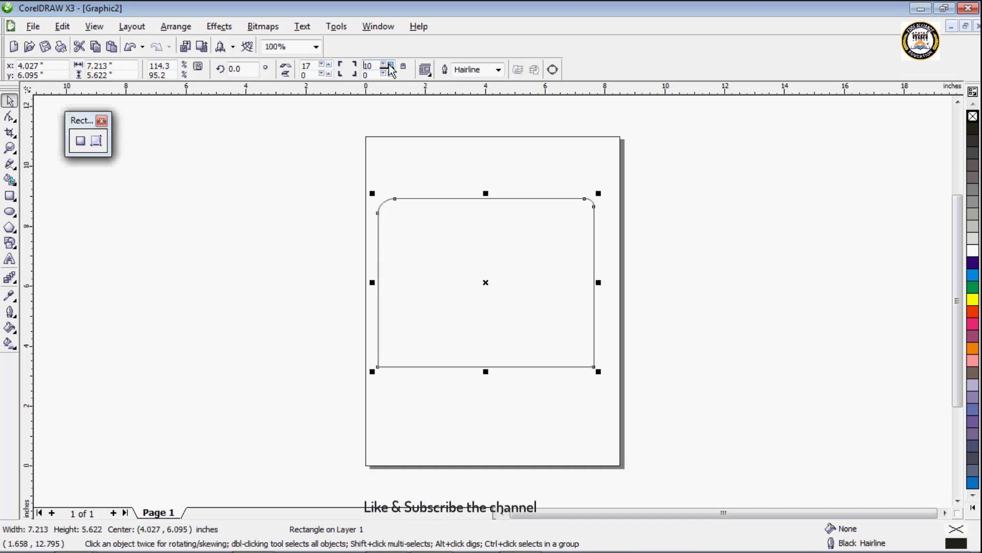
{"action": "left_click", "coordinate": [389, 65]}
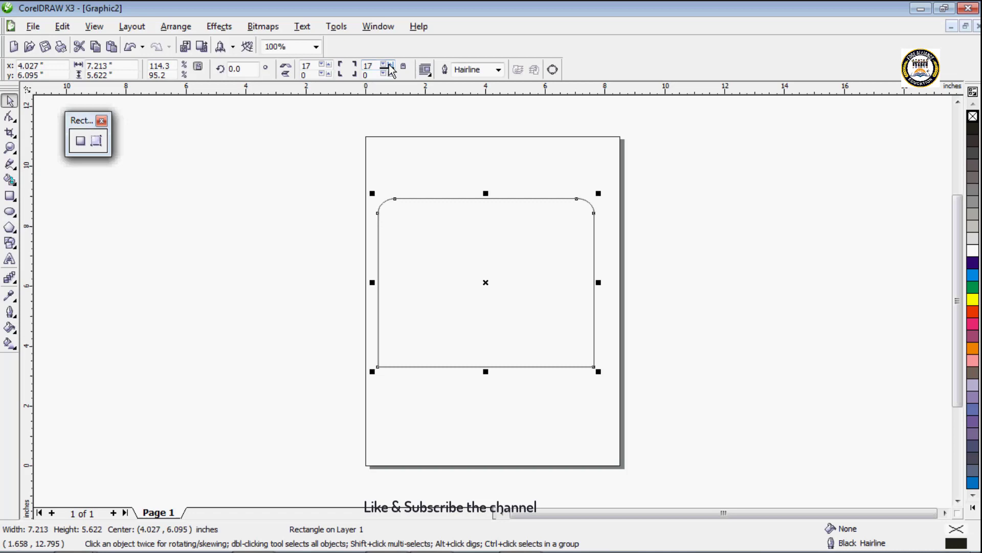
Step: Set the corner roundness of the rectangle's bottom-left corner to 17
{"action": "left_click", "coordinate": [327, 74]}
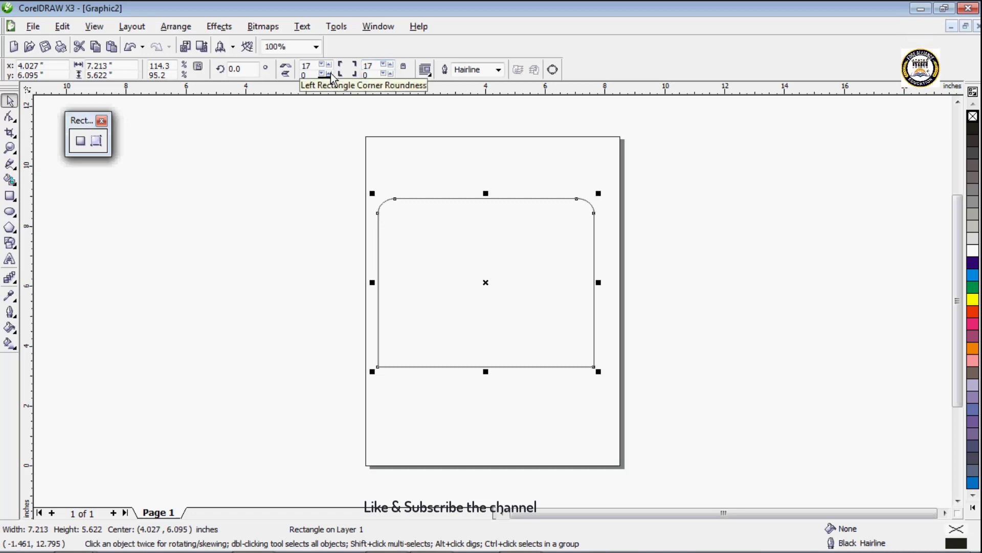
{"action": "left_click", "coordinate": [331, 73]}
{"action": "left_click", "coordinate": [331, 73]}
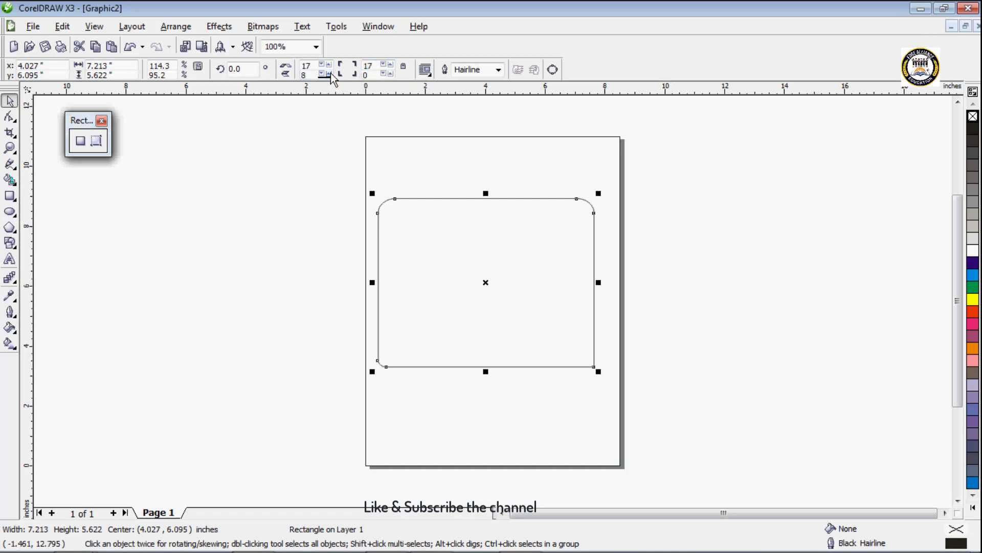
{"action": "left_click", "coordinate": [331, 74]}
{"action": "left_click", "coordinate": [331, 74]}
{"action": "left_click", "coordinate": [331, 74]}
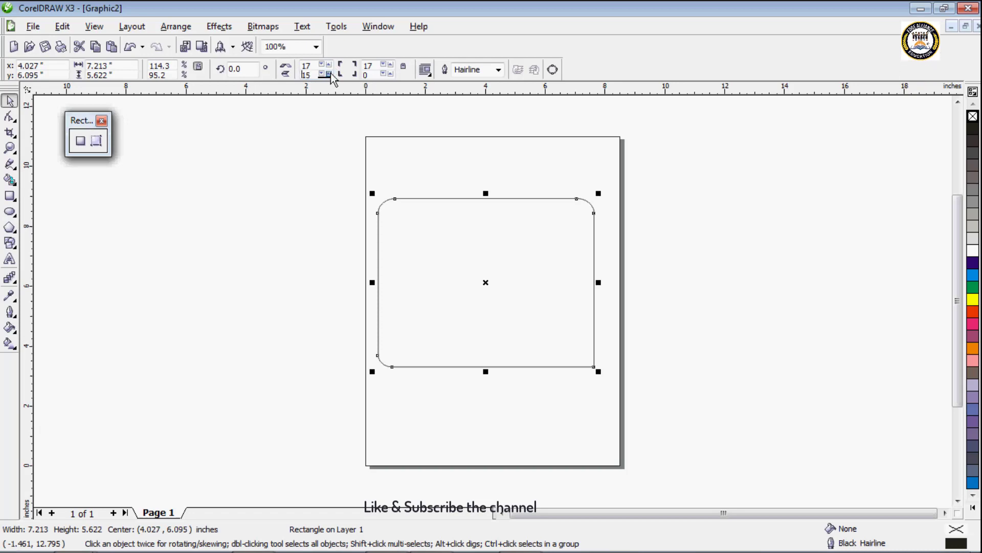
{"action": "left_click", "coordinate": [328, 74]}
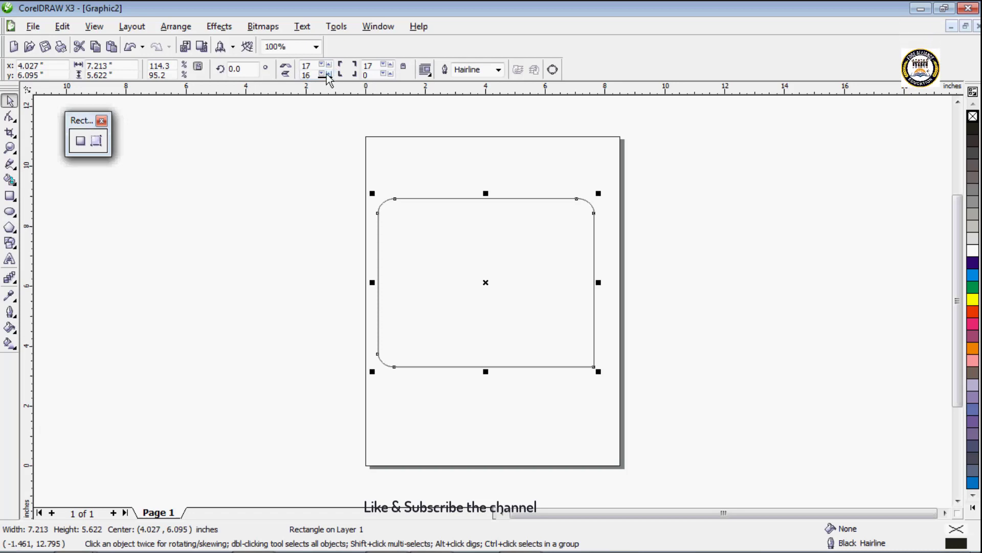
Step: Set the corner roundness of the rectangle's bottom-right corner to 17
{"action": "left_click", "coordinate": [390, 74]}
{"action": "left_click", "coordinate": [391, 74]}
{"action": "left_click", "coordinate": [390, 74]}
{"action": "left_click", "coordinate": [390, 75]}
{"action": "left_click", "coordinate": [391, 74]}
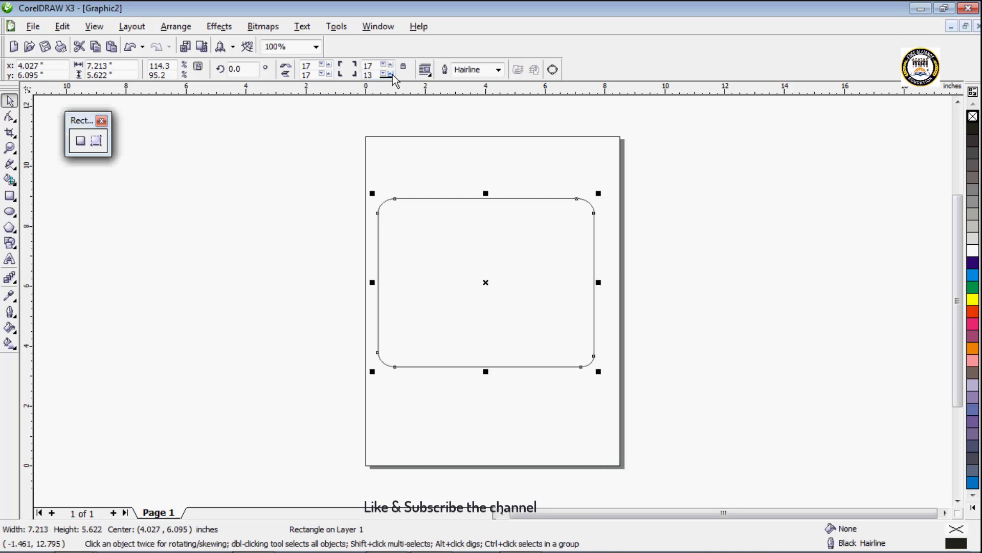
{"action": "left_click", "coordinate": [390, 75]}
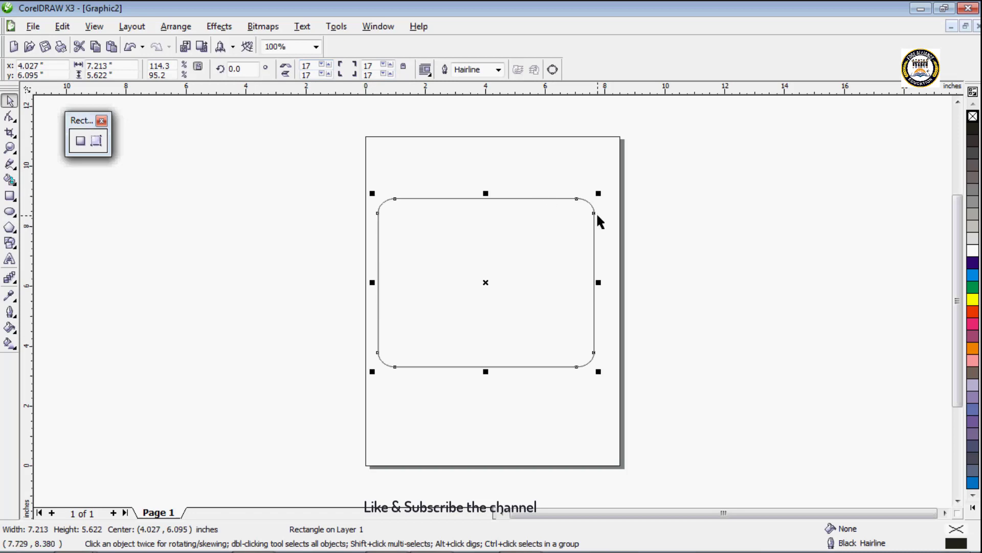
Step: Link the rectangle's four corners and vary their roundness together, raising it to 38 and ending at 21
{"action": "left_click", "coordinate": [390, 65]}
{"action": "left_click", "coordinate": [389, 65]}
{"action": "left_click", "coordinate": [390, 65]}
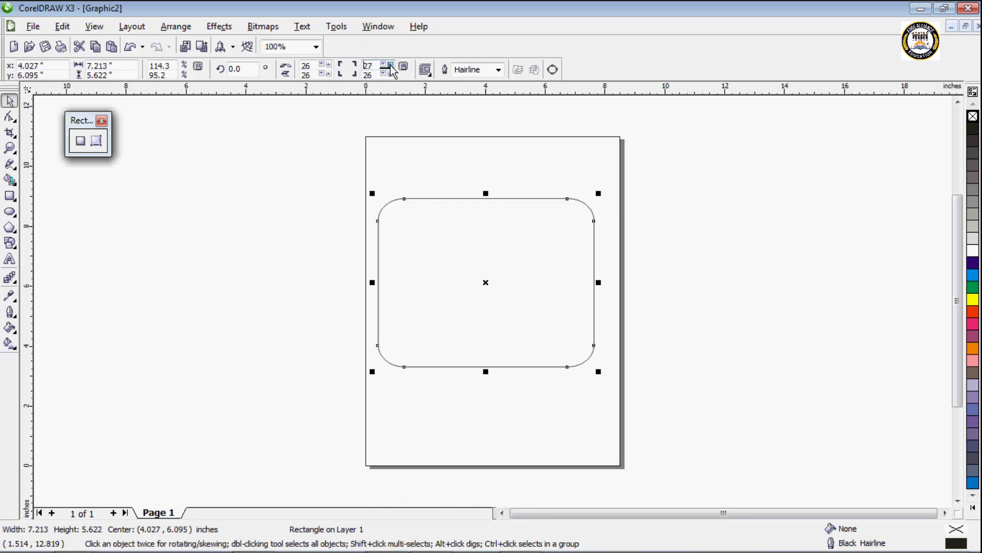
{"action": "left_click", "coordinate": [390, 65]}
{"action": "left_click", "coordinate": [391, 66]}
{"action": "left_click", "coordinate": [391, 65]}
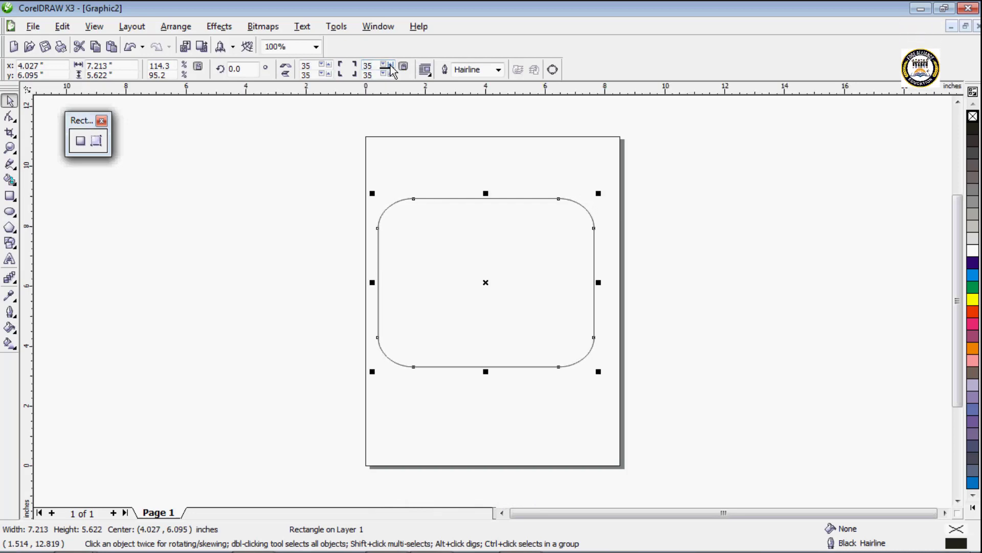
{"action": "left_click", "coordinate": [390, 66]}
{"action": "left_click", "coordinate": [390, 65]}
{"action": "left_click", "coordinate": [390, 66]}
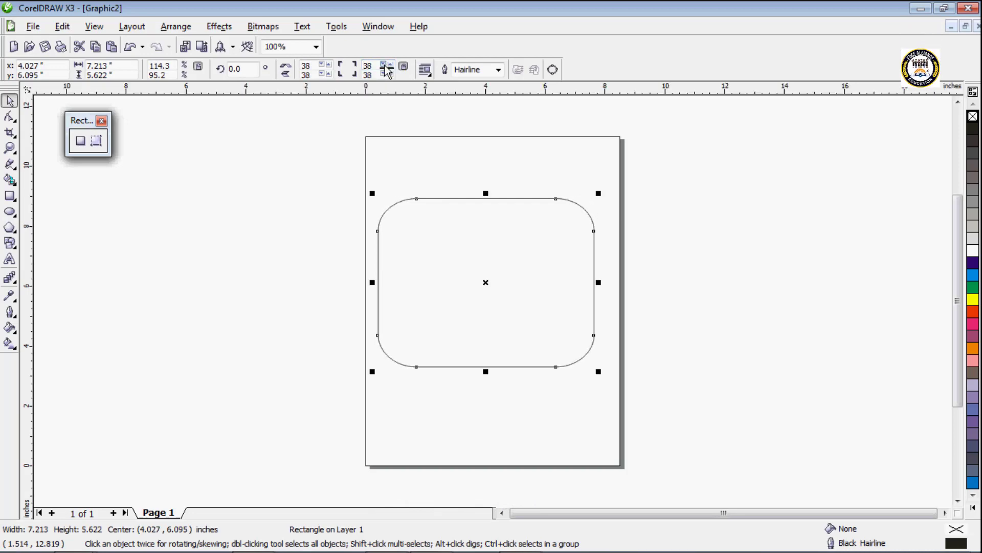
{"action": "left_click", "coordinate": [384, 65]}
{"action": "left_click", "coordinate": [383, 65]}
{"action": "left_click", "coordinate": [384, 65]}
{"action": "left_click", "coordinate": [383, 66]}
{"action": "left_click", "coordinate": [384, 65]}
{"action": "left_click", "coordinate": [384, 65]}
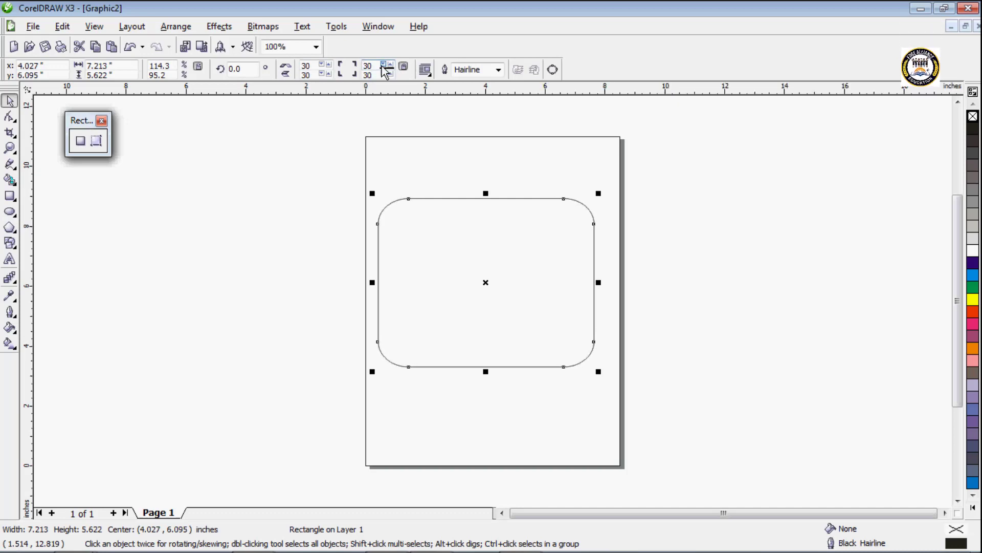
{"action": "left_click", "coordinate": [383, 66]}
{"action": "left_click", "coordinate": [384, 65]}
{"action": "left_click", "coordinate": [384, 66]}
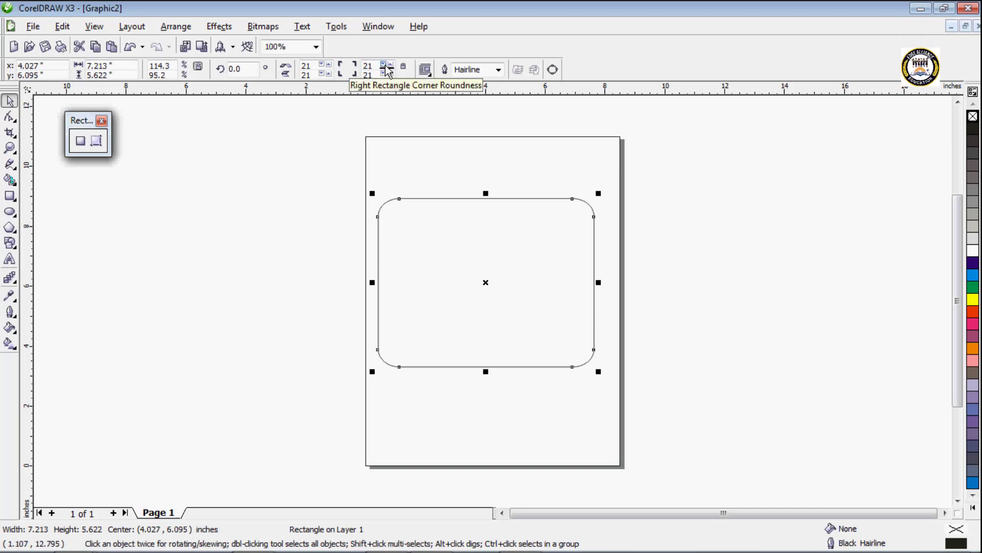
Step: Try a 1.0 mm outline width on the rounded rectangle, then set it to 2.0 mm
{"action": "left_click", "coordinate": [499, 70]}
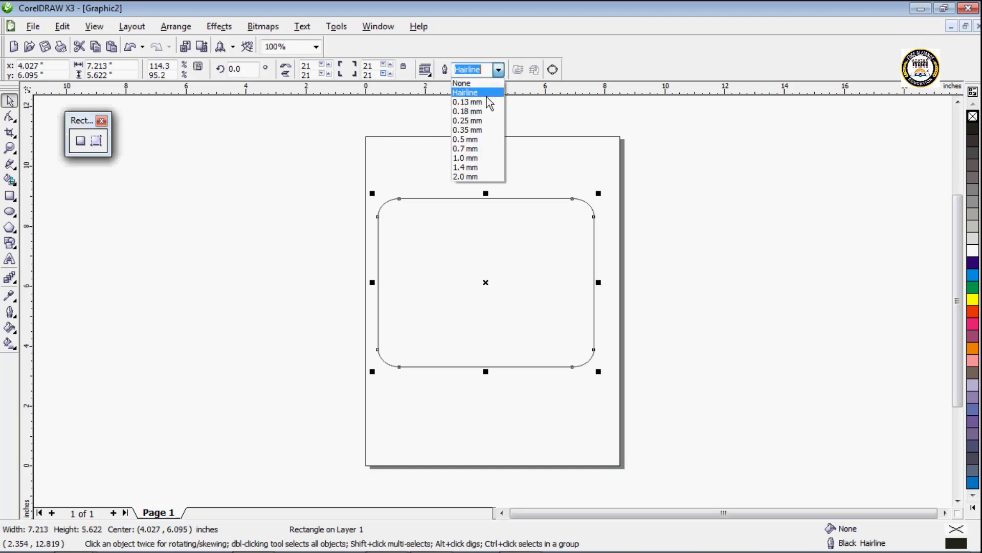
{"action": "left_click", "coordinate": [468, 159]}
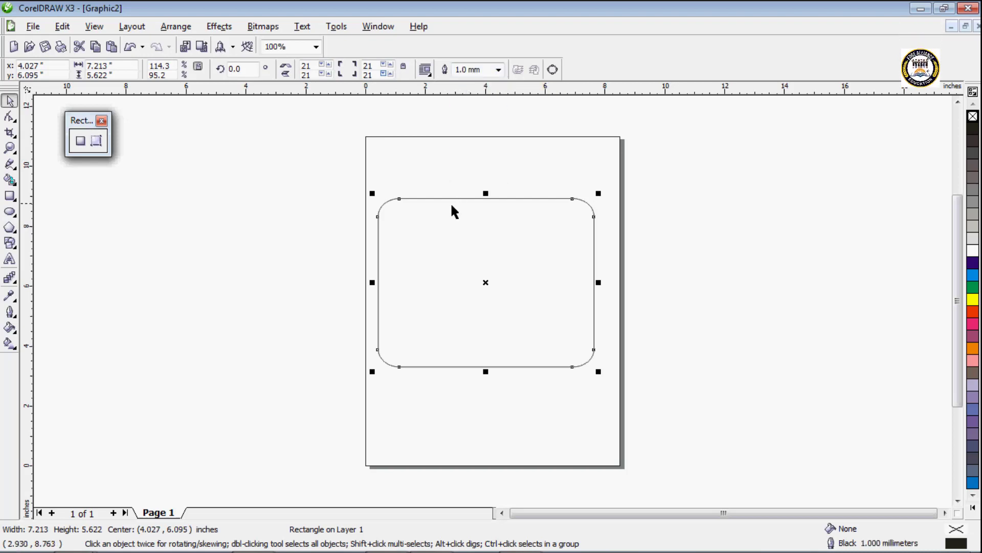
{"action": "left_click", "coordinate": [499, 69]}
{"action": "left_click", "coordinate": [474, 177]}
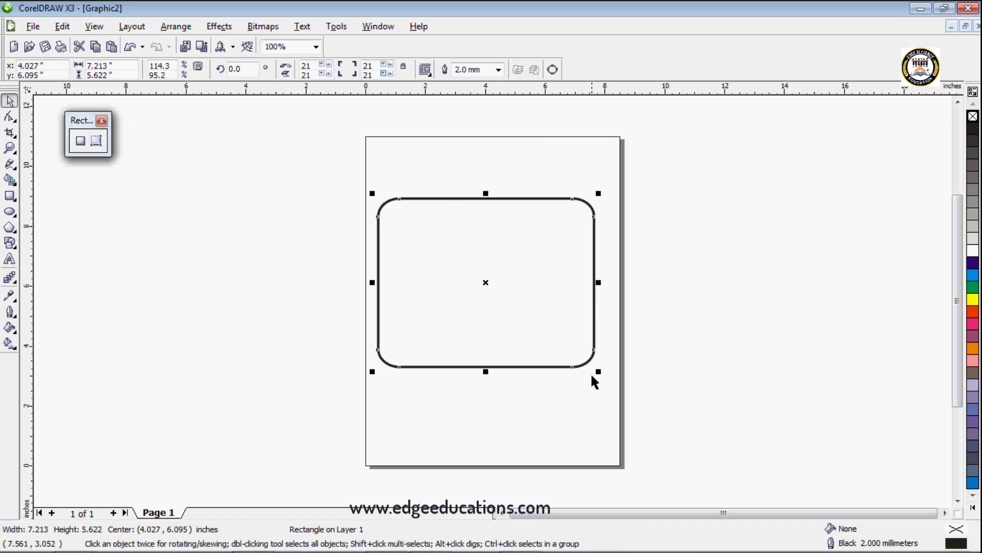
Step: Give the rectangle a cyan outline and yellow fill, and move it off the page to a center of about (14.3, 7.7) inches
{"action": "right_click", "coordinate": [971, 275]}
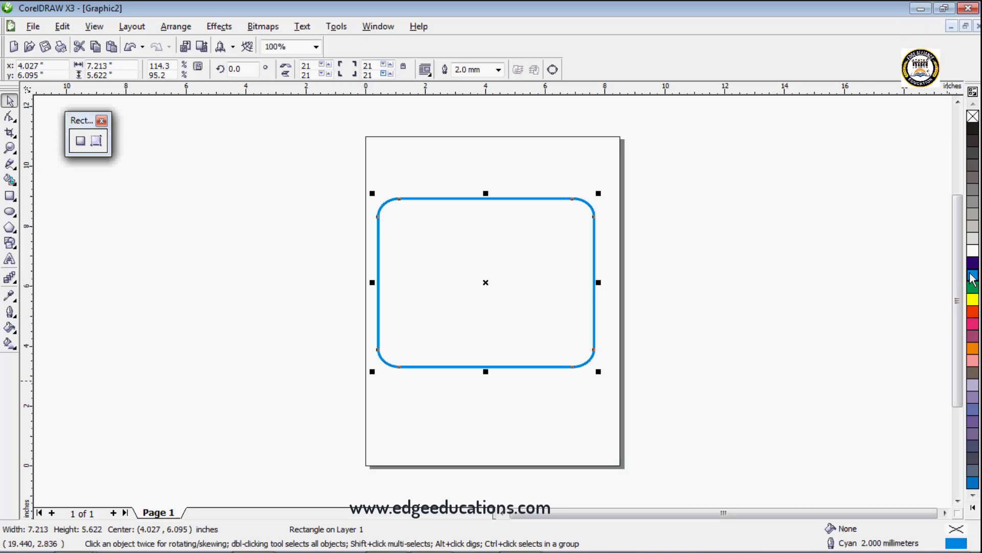
{"action": "left_click", "coordinate": [972, 301]}
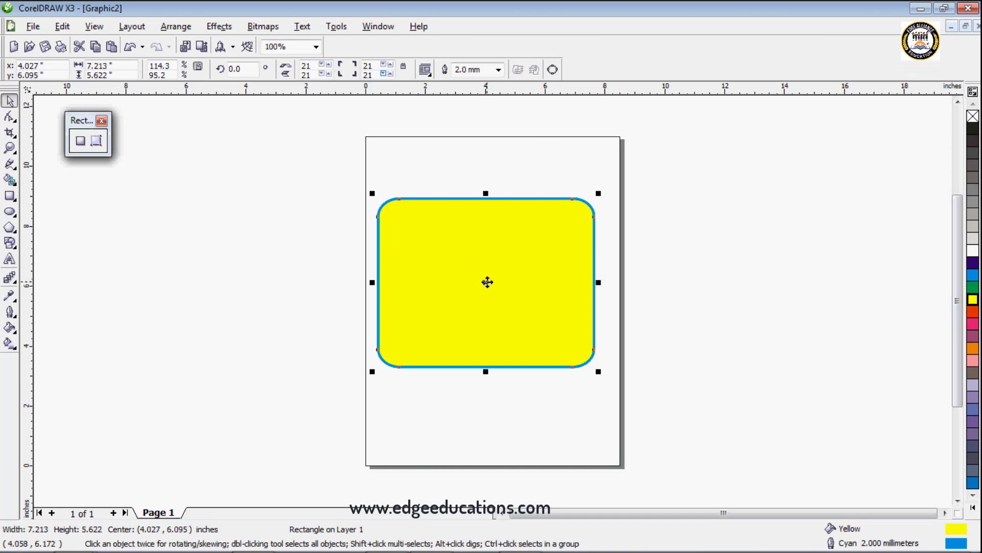
{"action": "left_click_drag", "start_coordinate": [484, 280], "coordinate": [796, 233]}
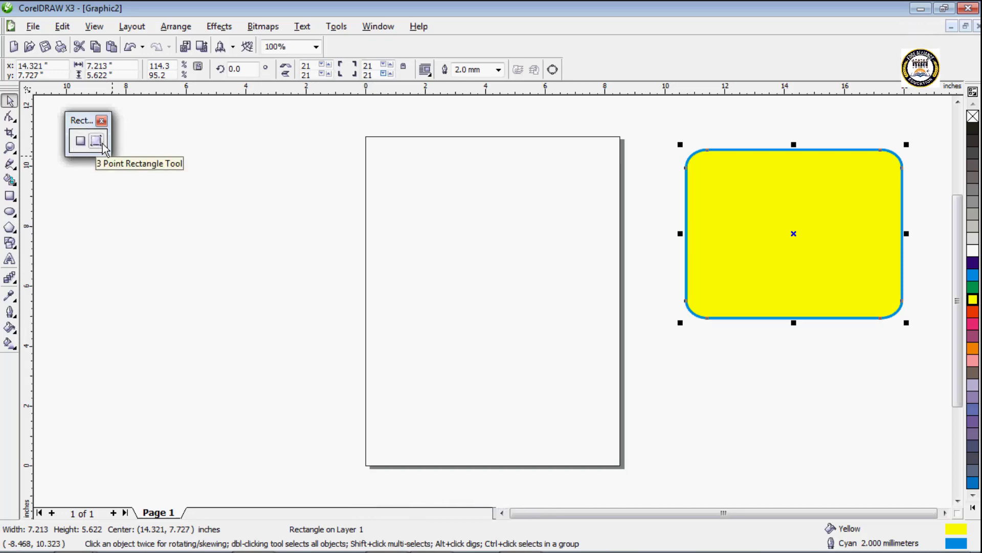
Step: Draw a thin vertical sliver and a rectangle of about 5.0 by 5.4 inches beside the page with the Rectangle tool
{"action": "left_click", "coordinate": [84, 146]}
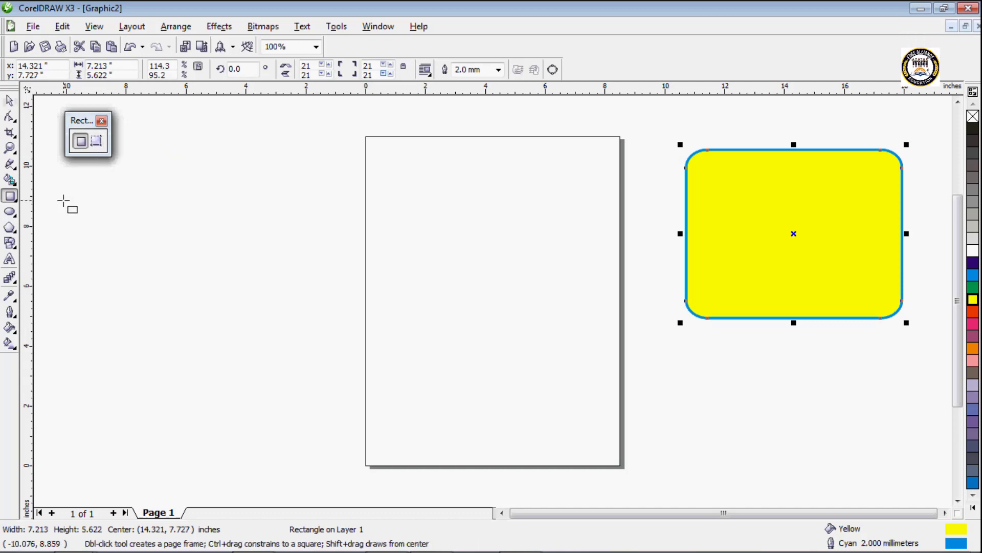
{"action": "left_click_drag", "start_coordinate": [65, 200], "coordinate": [65, 309]}
{"action": "mouse_move", "coordinate": [162, 176]}
{"action": "left_mouse_down"}
{"action": "mouse_move", "coordinate": [183, 216]}
{"action": "mouse_move", "coordinate": [313, 338]}
{"action": "left_mouse_up"}
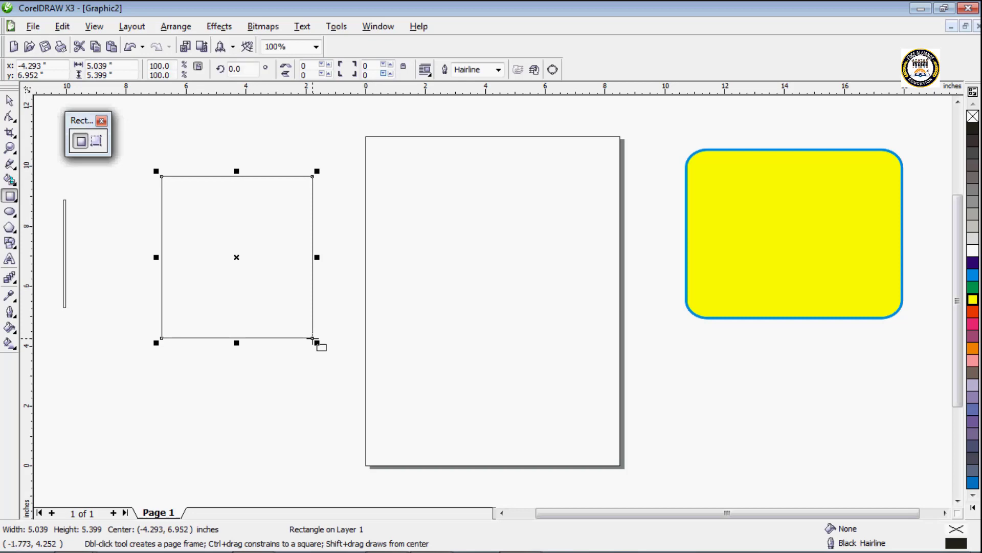
Step: Draw two tilted rectangles and one upright rectangle of about 4.7 by 5.7 inches over the page with the 3 Point Rectangle tool
{"action": "left_click", "coordinate": [99, 143]}
{"action": "left_click_drag", "start_coordinate": [370, 224], "coordinate": [433, 328]}
{"action": "left_click", "coordinate": [513, 224]}
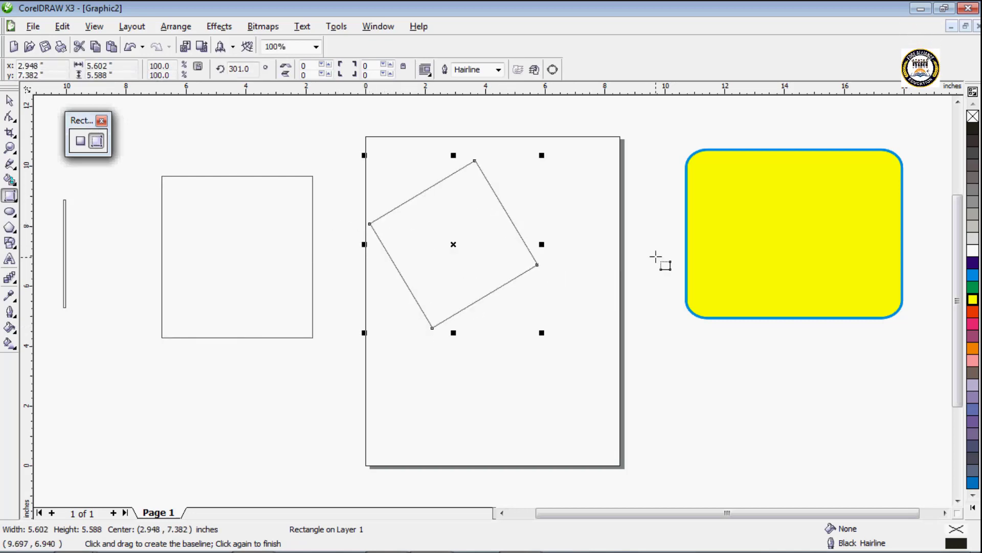
{"action": "left_click_drag", "start_coordinate": [656, 257], "coordinate": [598, 386]}
{"action": "left_click", "coordinate": [508, 275]}
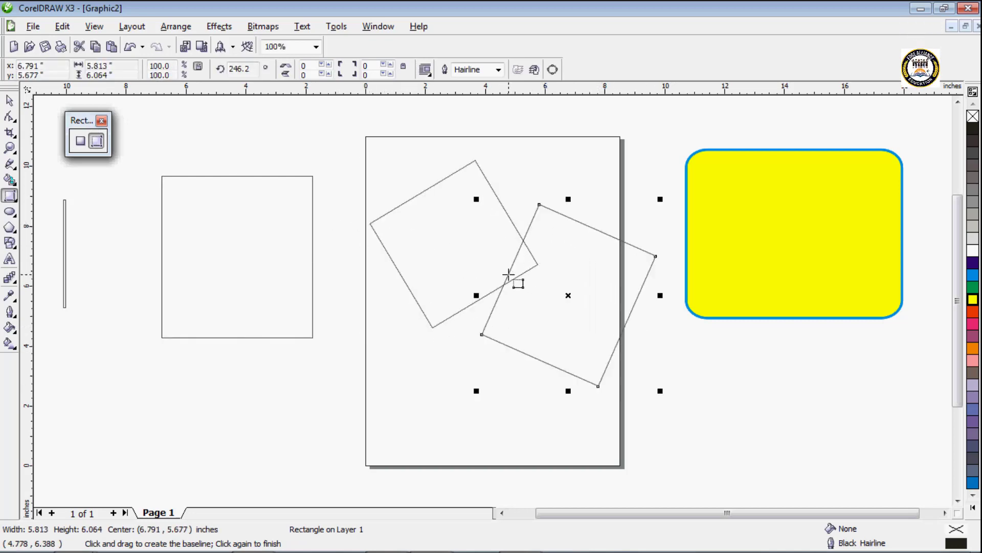
{"action": "left_click_drag", "start_coordinate": [344, 321], "coordinate": [343, 489]}
{"action": "left_click", "coordinate": [484, 465]}
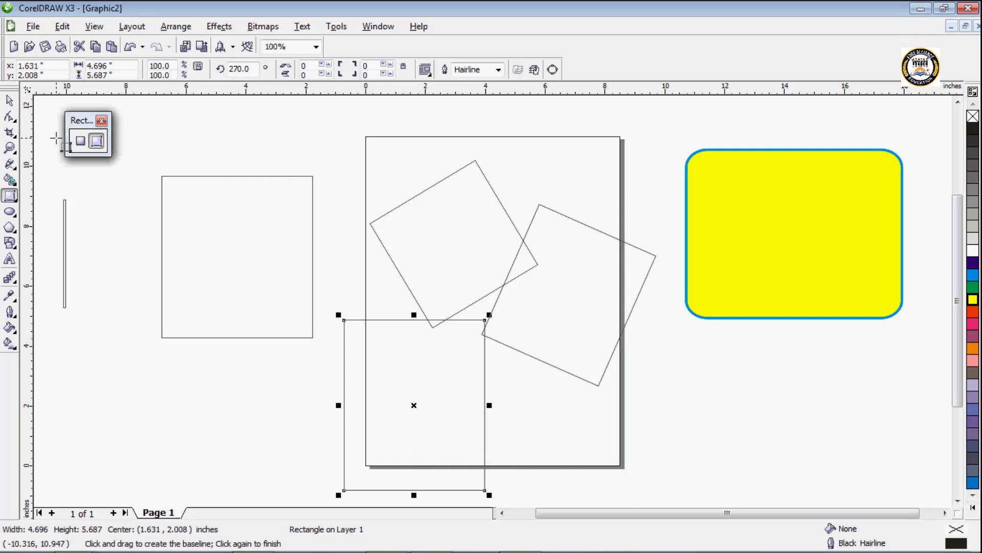
Step: Select all objects in the drawing and delete them
{"action": "key", "text": "ctrl+a"}
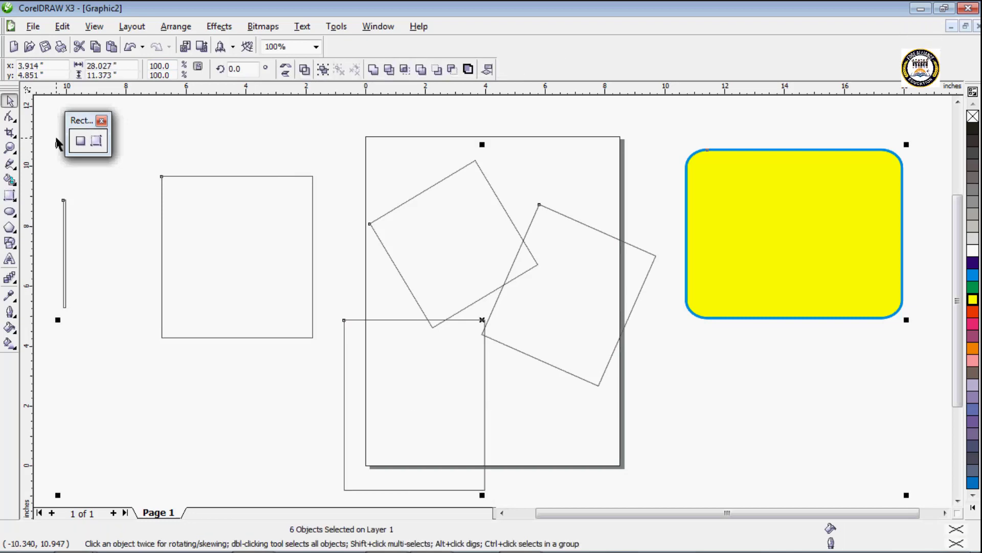
{"action": "key", "text": "Delete"}
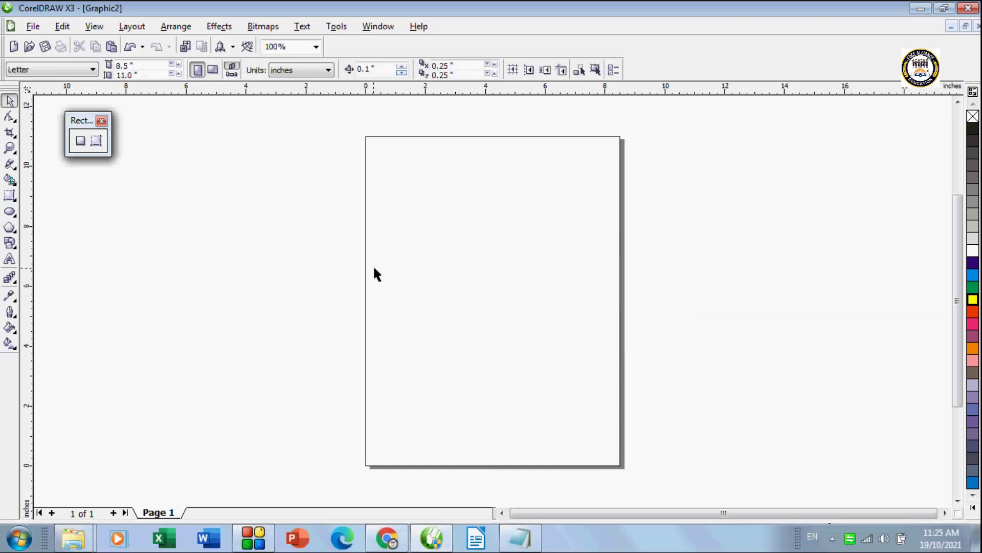
Step: Draw a tilted 3-point rectangle about 6.3 by 6.0 inches overall, centered at about (4.3, 6.9) inches on the page
{"action": "left_click", "coordinate": [96, 141]}
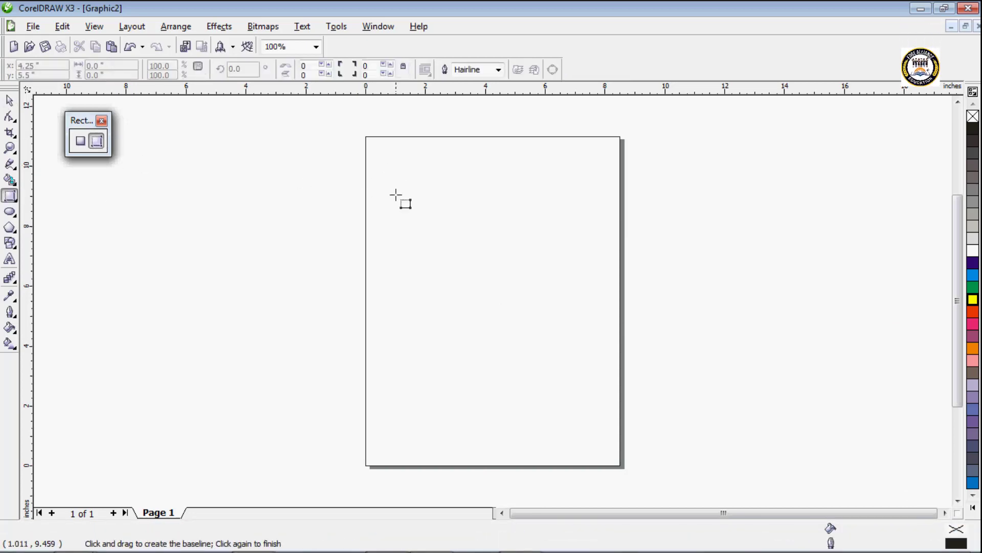
{"action": "left_click_drag", "start_coordinate": [399, 259], "coordinate": [465, 349]}
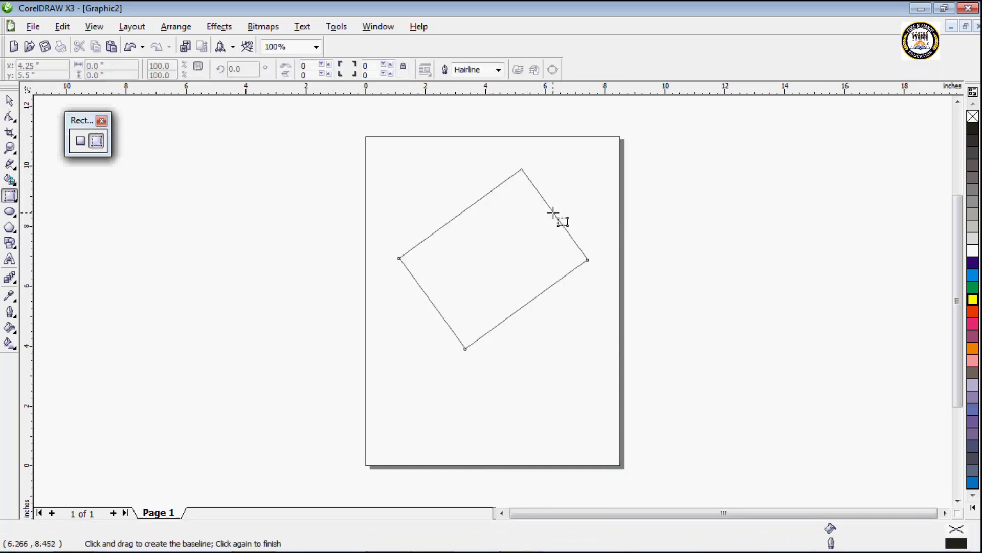
{"action": "left_click", "coordinate": [553, 212]}
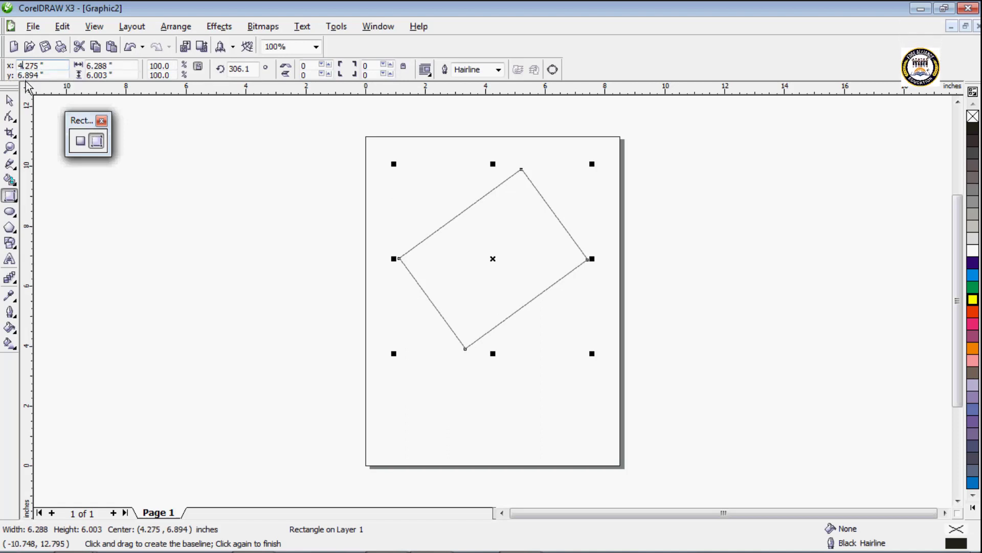
Step: Set the tilted rectangle's position to x 6.275 and y 5.894 inches
{"action": "type", "text": "6"}
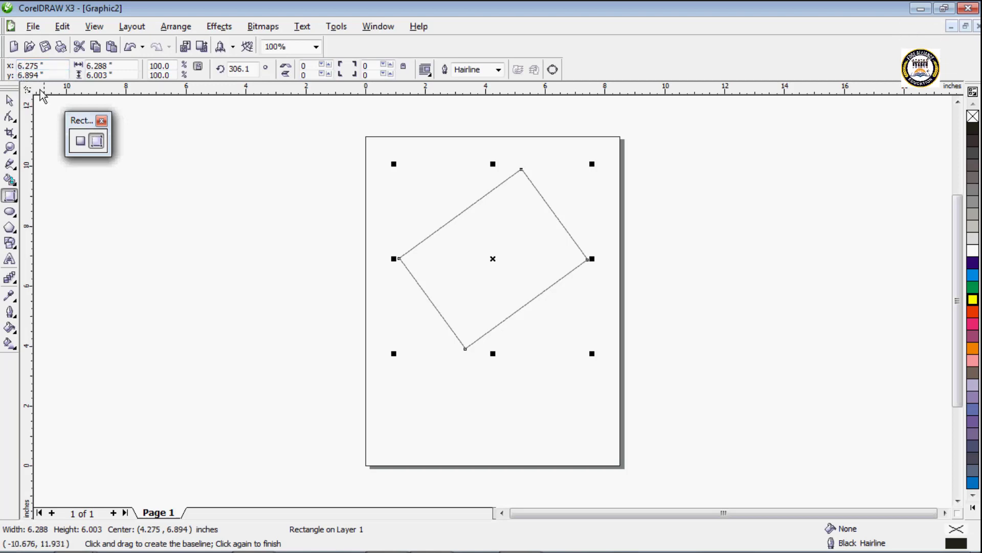
{"action": "key", "text": "Delete"}
{"action": "key", "text": "Return"}
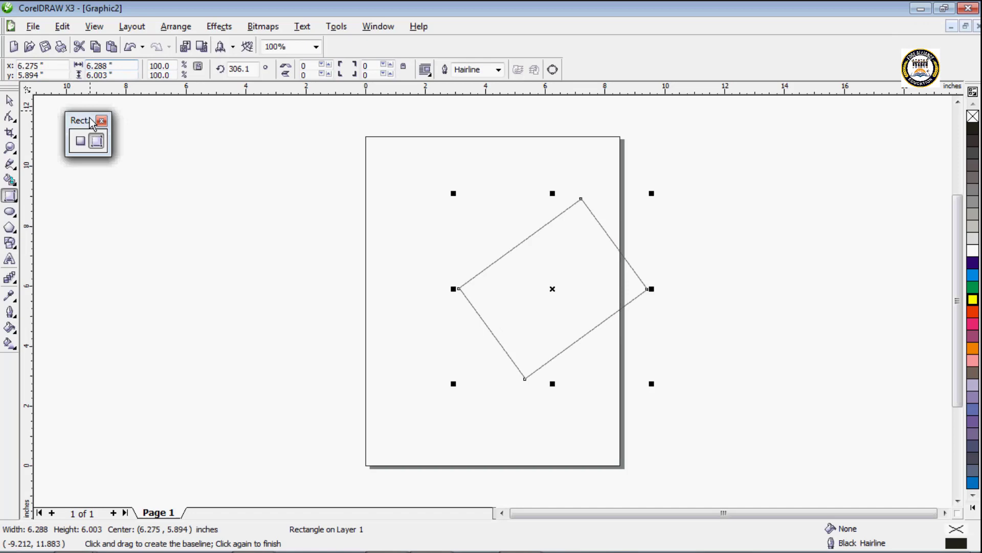
Step: Set the tilted rectangle's width to 7.288 inches and its height to 5.003 inches
{"action": "type", "text": "7"}
{"action": "left_click", "coordinate": [92, 75]}
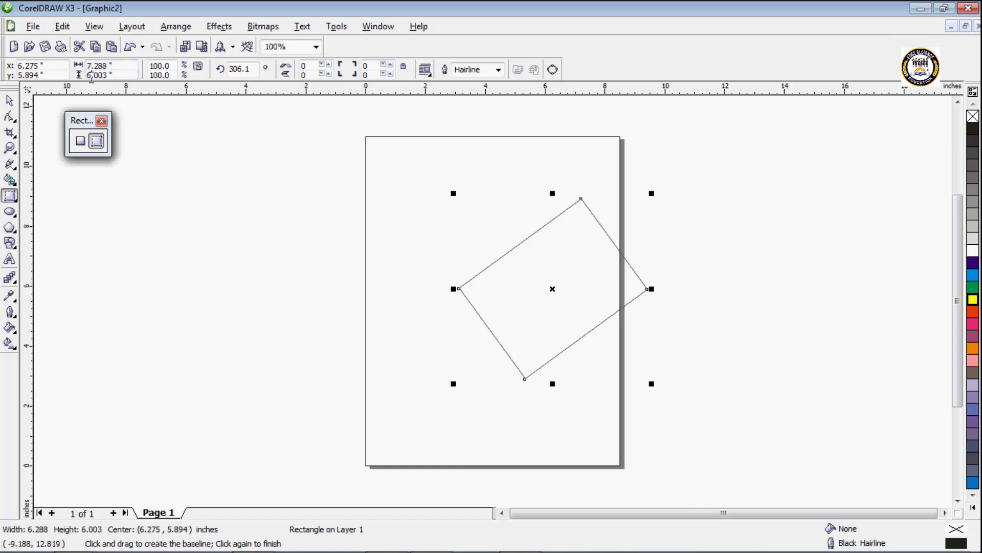
{"action": "key", "text": "BackSpace"}
{"action": "type", "text": "5"}
{"action": "key", "text": "Return"}
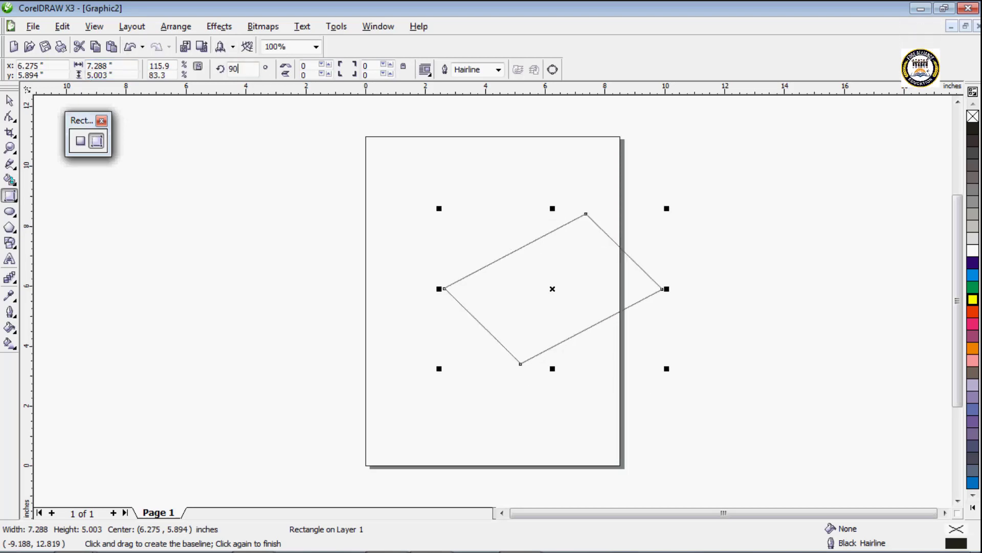
Step: Set the shape's rotation angle to 90° and the linked roundness of all four corners to 17
{"action": "key", "text": "Return"}
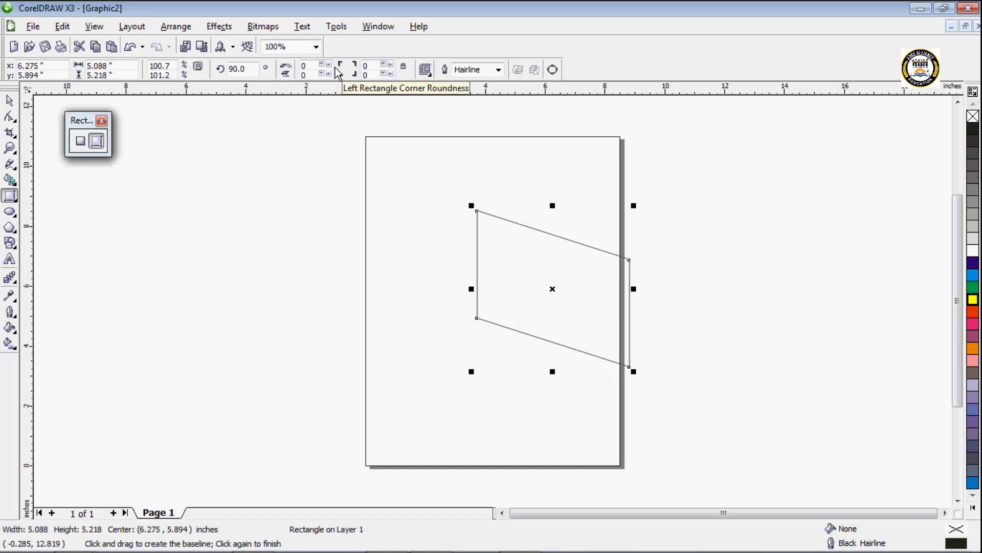
{"action": "left_click", "coordinate": [391, 66]}
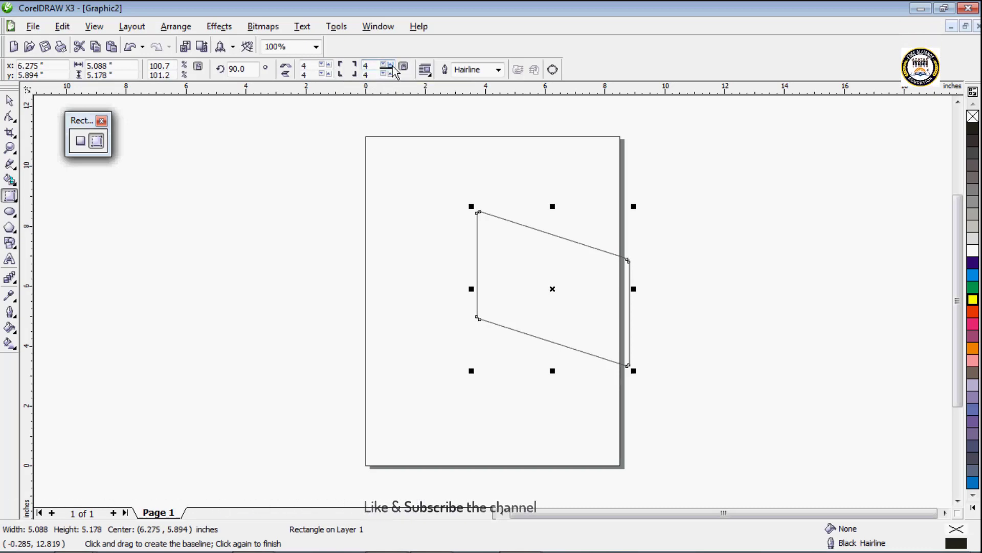
{"action": "left_click", "coordinate": [391, 65]}
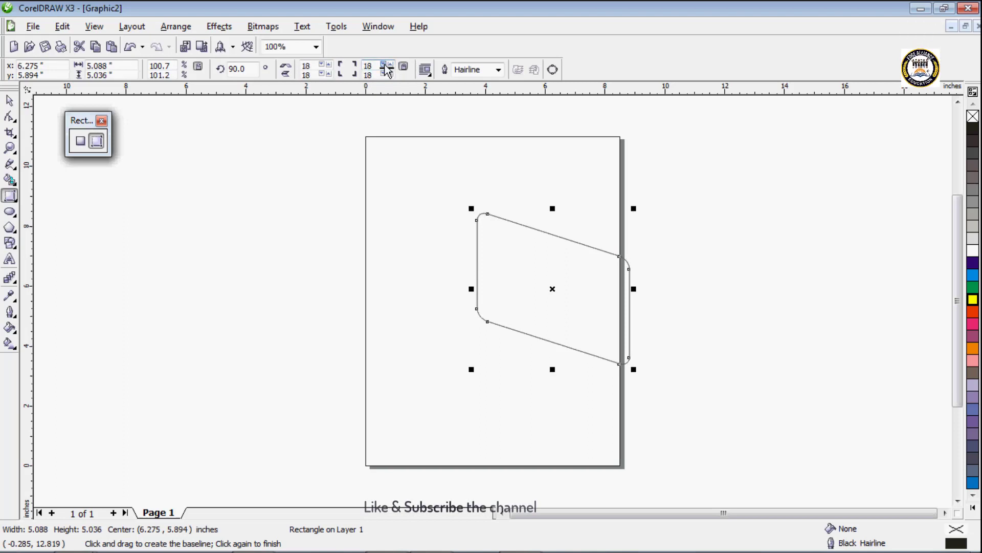
Step: Set the slanted shape's outline width to 2.0 mm and its outline color to cyan
{"action": "left_click", "coordinate": [499, 70]}
{"action": "left_click", "coordinate": [467, 167]}
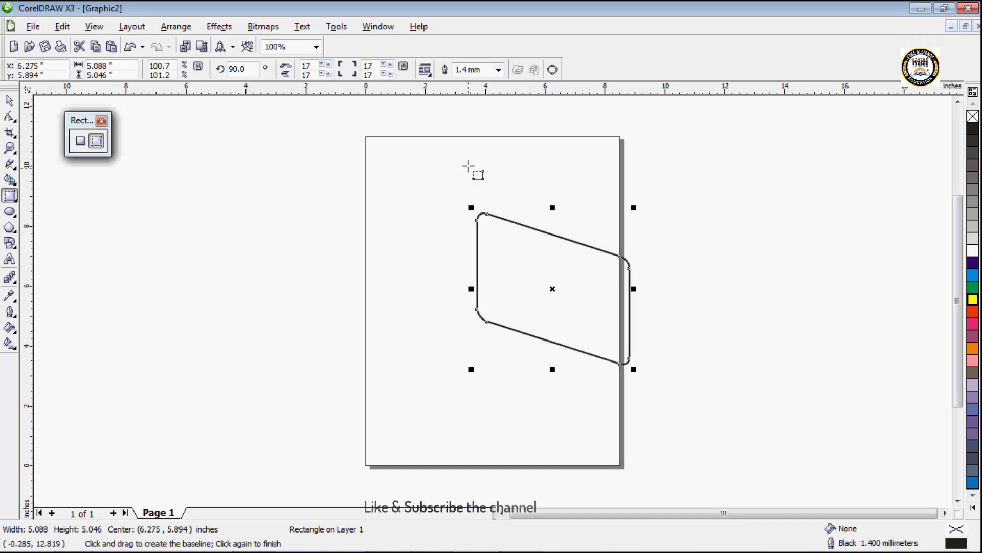
{"action": "left_click", "coordinate": [498, 72]}
{"action": "left_click", "coordinate": [478, 177]}
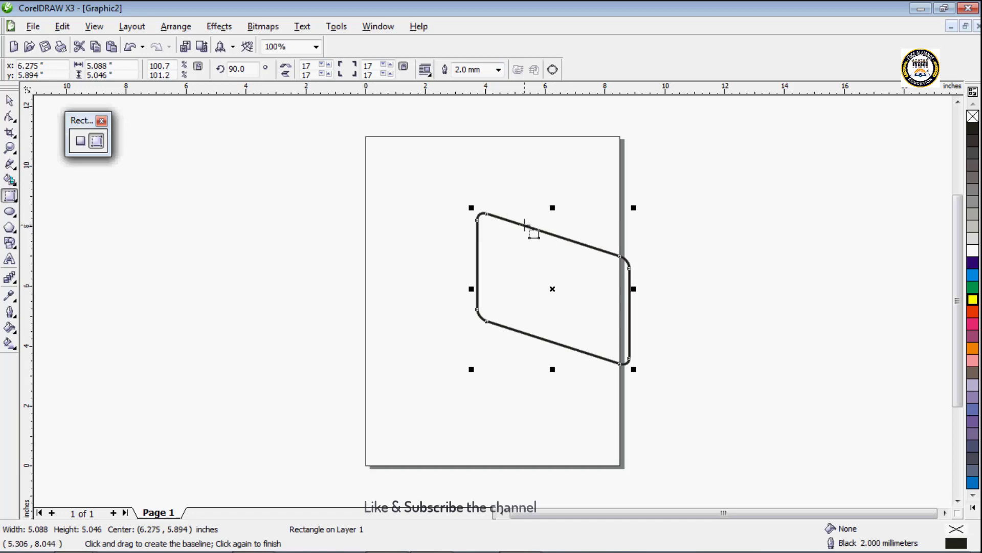
{"action": "right_click", "coordinate": [979, 278]}
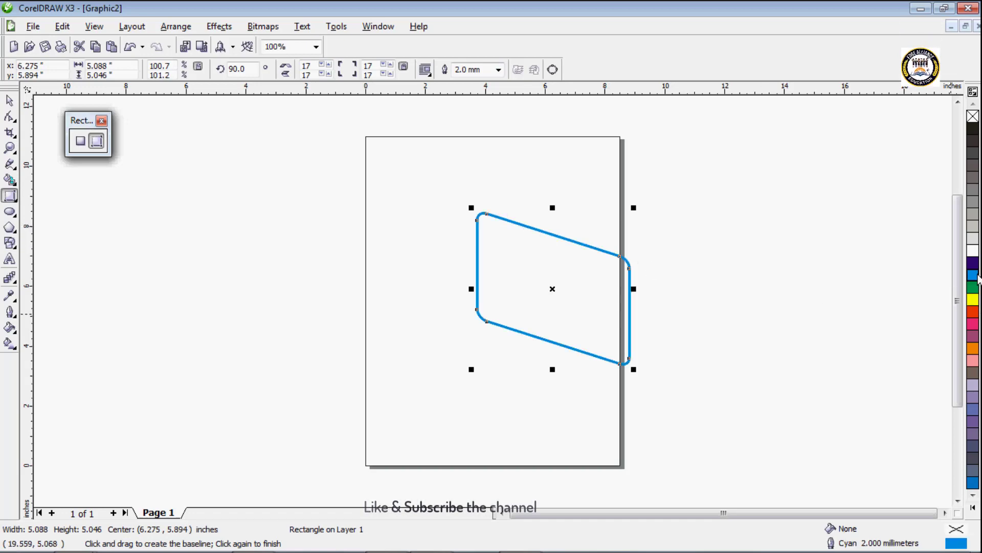
Step: Try a red and a pink fill on the slanted shape, then fill it with orange
{"action": "left_click", "coordinate": [973, 311]}
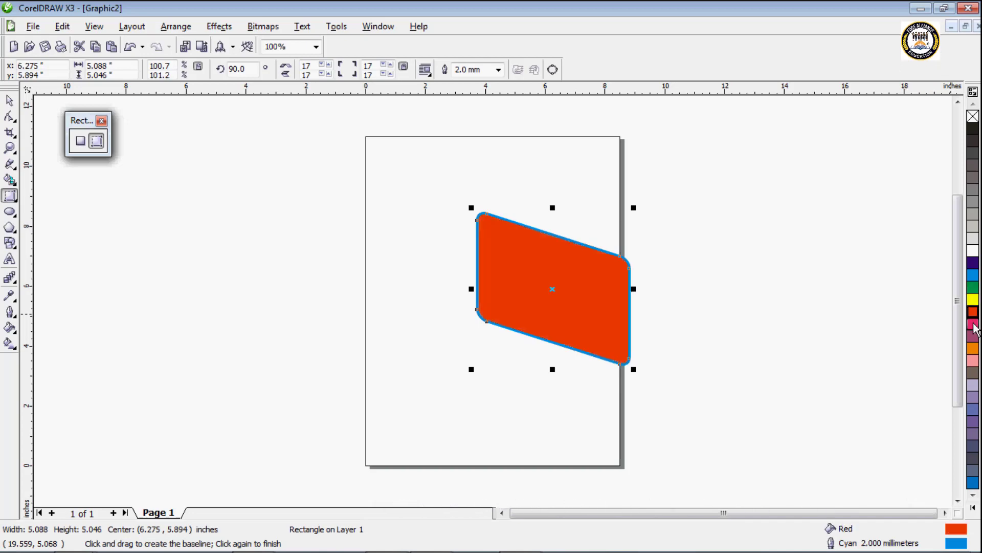
{"action": "left_click", "coordinate": [973, 323]}
{"action": "left_click", "coordinate": [973, 349]}
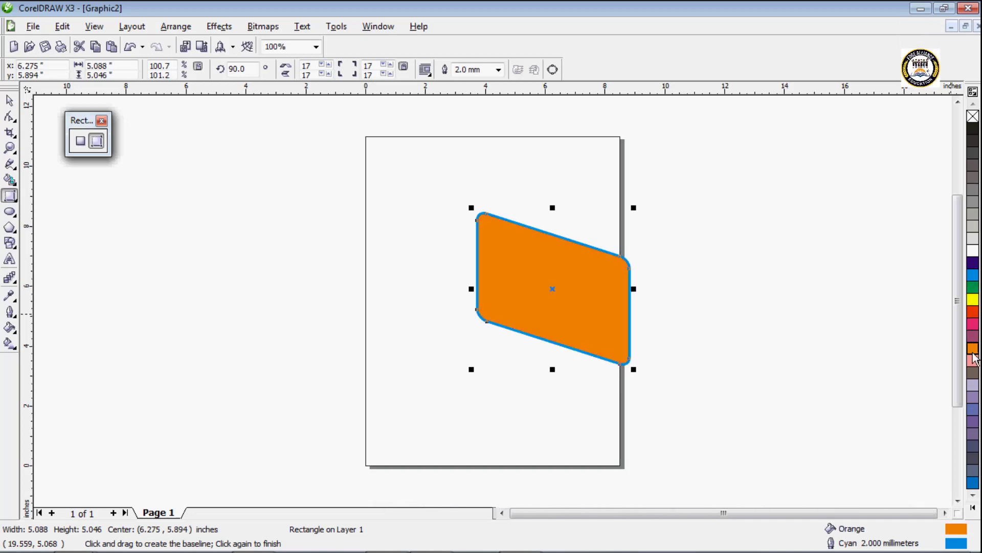
Step: Move the orange slanted shape up and fully inside the page, then delete it
{"action": "left_click", "coordinate": [8, 101]}
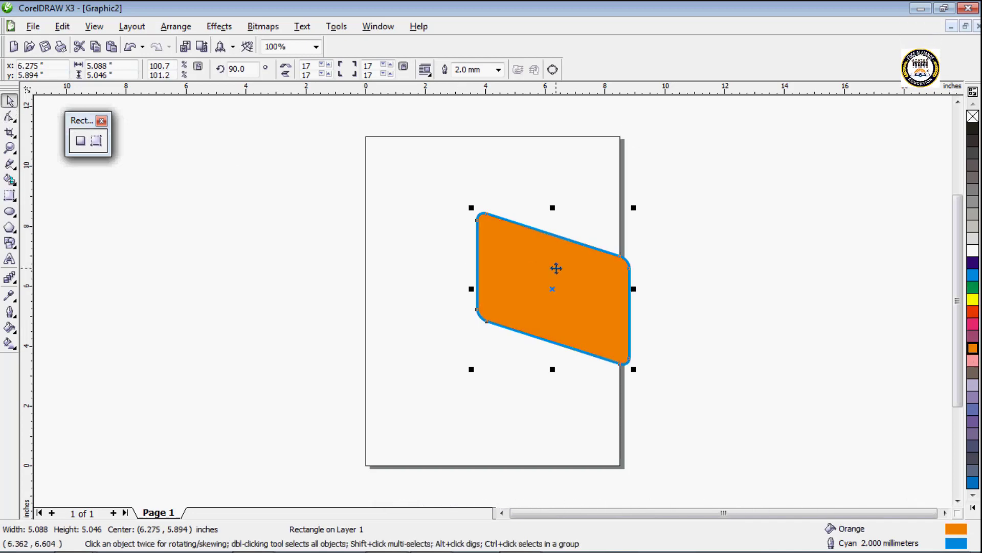
{"action": "left_click_drag", "start_coordinate": [556, 268], "coordinate": [459, 227]}
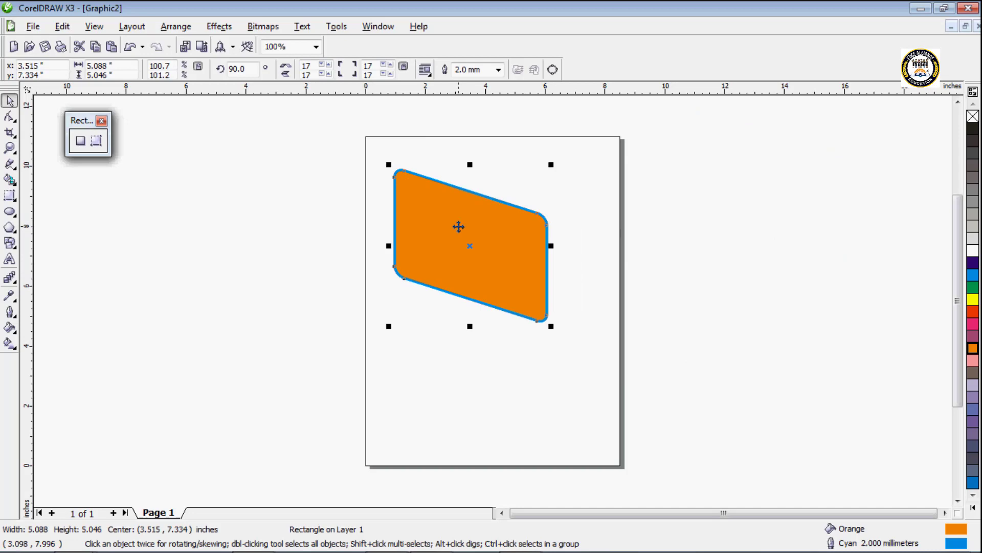
{"action": "key", "text": "Delete"}
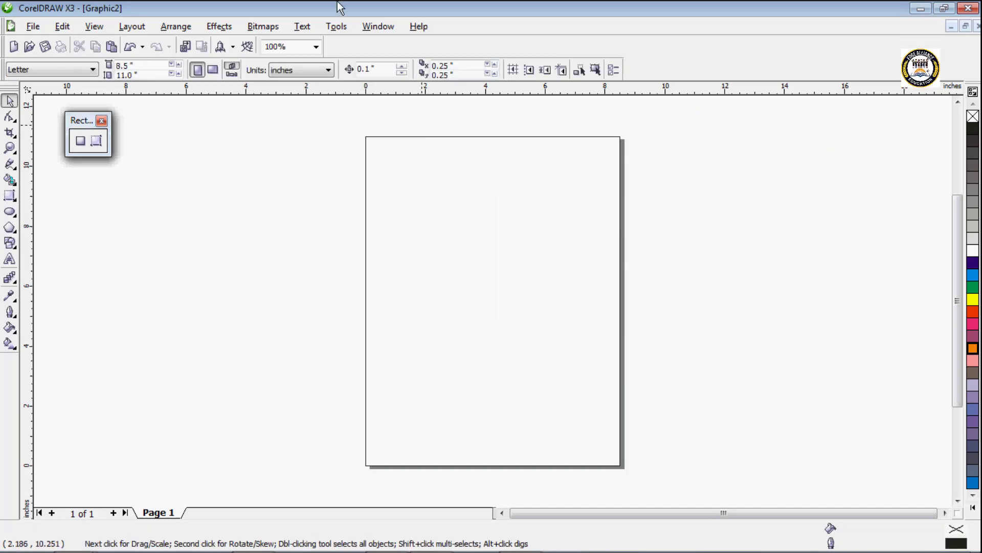
Step: Float the ellipse tool group, draw an ellipse about 6.5 by 6.7 inches on the page, and scale it to about 6.64 by 6.89 inches
{"action": "left_click", "coordinate": [15, 219]}
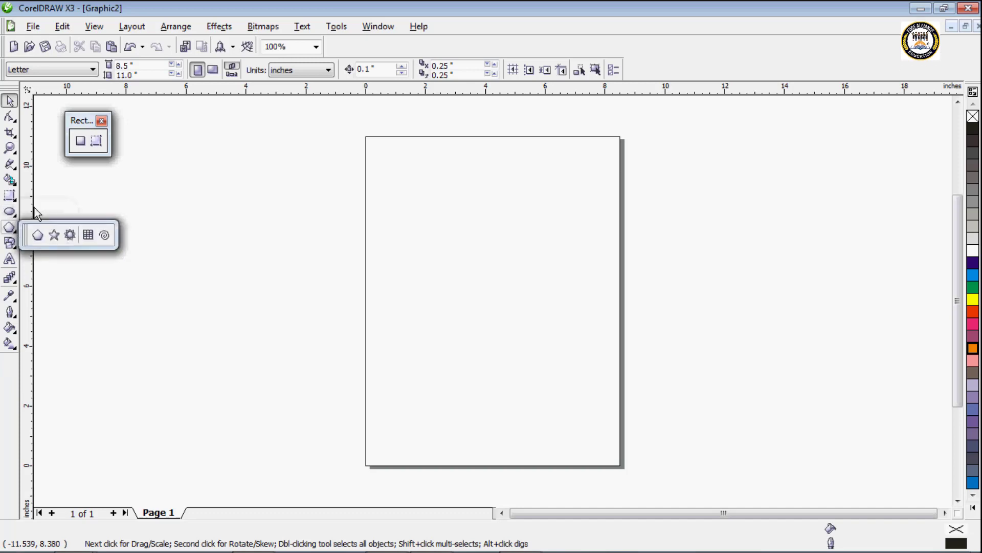
{"action": "left_click_drag", "start_coordinate": [23, 214], "coordinate": [160, 128]}
{"action": "left_click", "coordinate": [171, 148]}
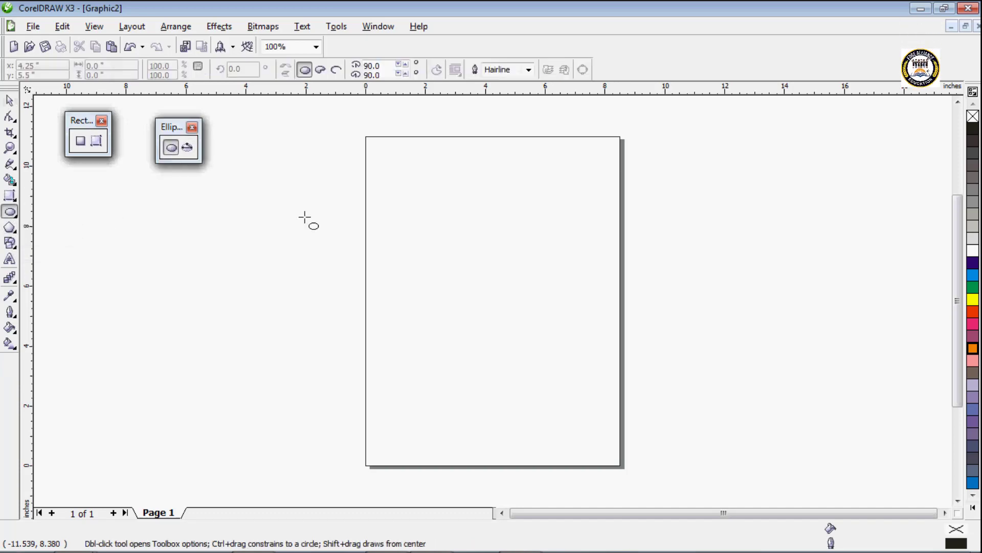
{"action": "left_click_drag", "start_coordinate": [403, 166], "coordinate": [597, 369]}
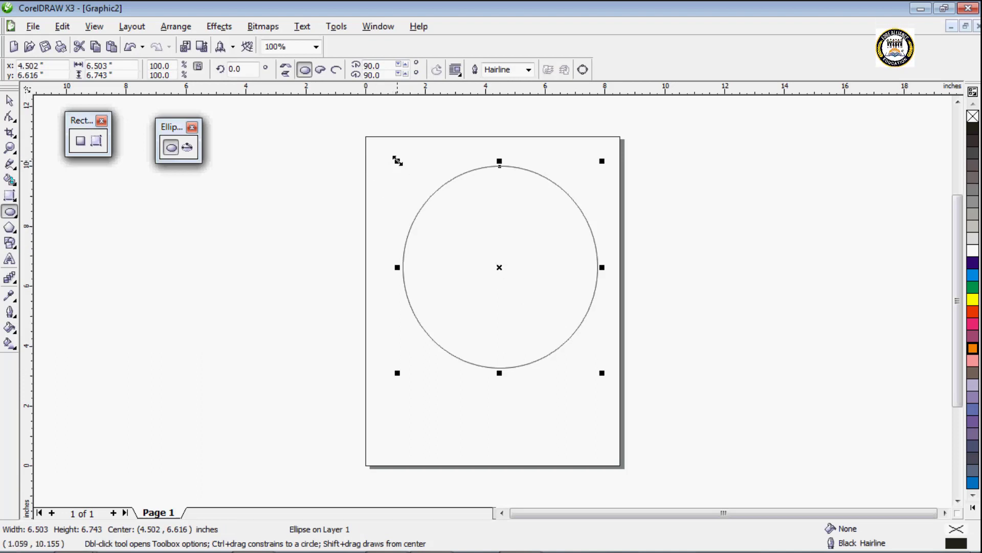
{"action": "left_click_drag", "start_coordinate": [398, 161], "coordinate": [317, 155]}
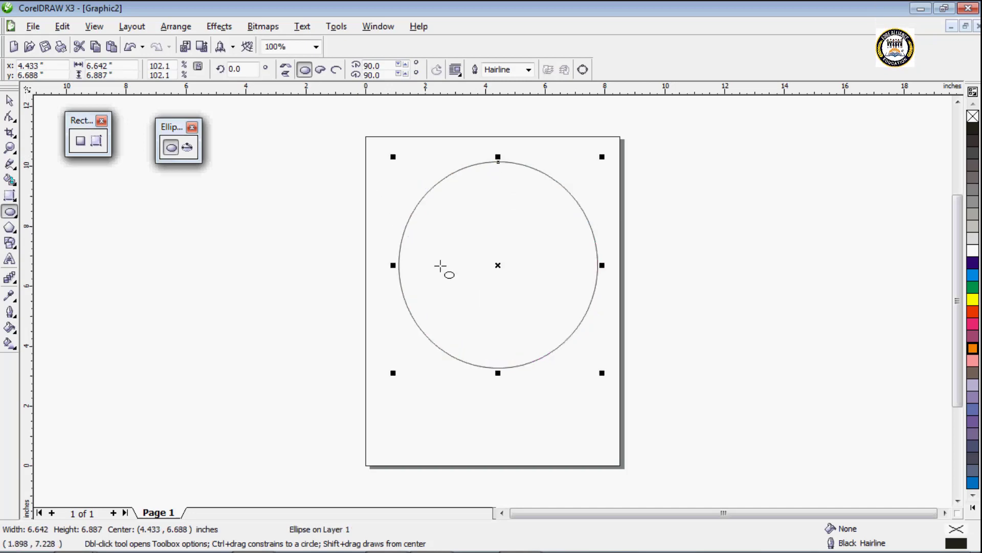
Step: Rotate the ellipse freehand by about 35° around its center, then undo the rotation
{"action": "left_click", "coordinate": [498, 265]}
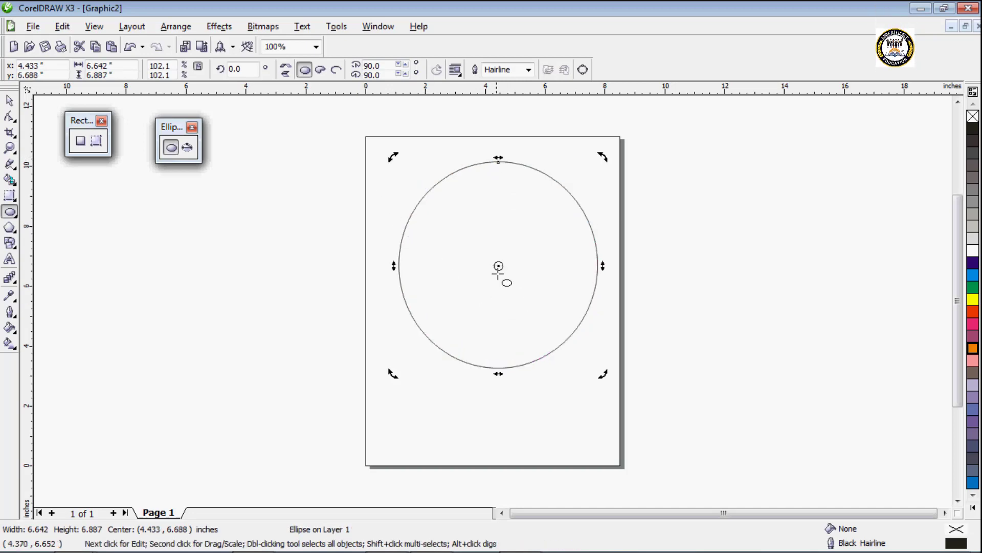
{"action": "left_click_drag", "start_coordinate": [601, 375], "coordinate": [621, 289]}
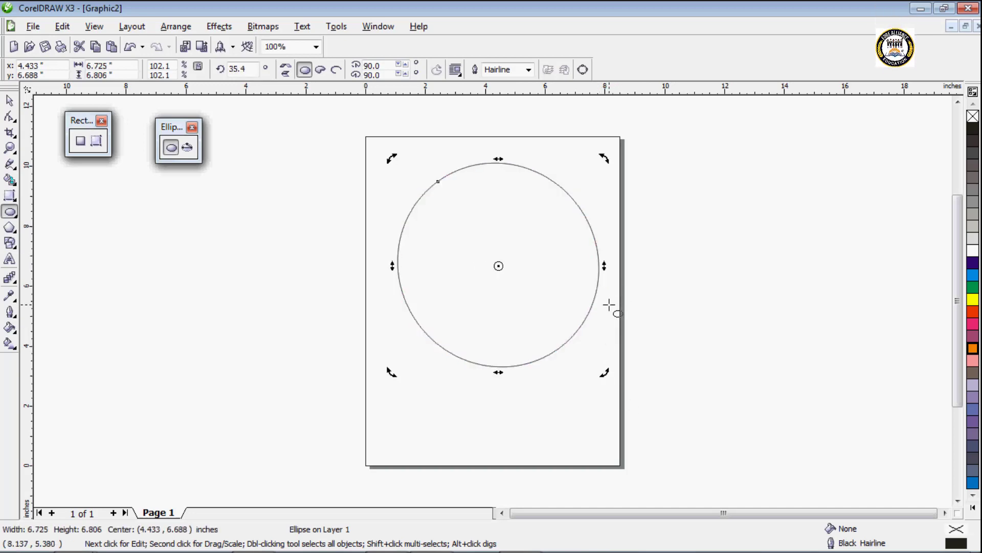
{"action": "key", "text": "ctrl+z"}
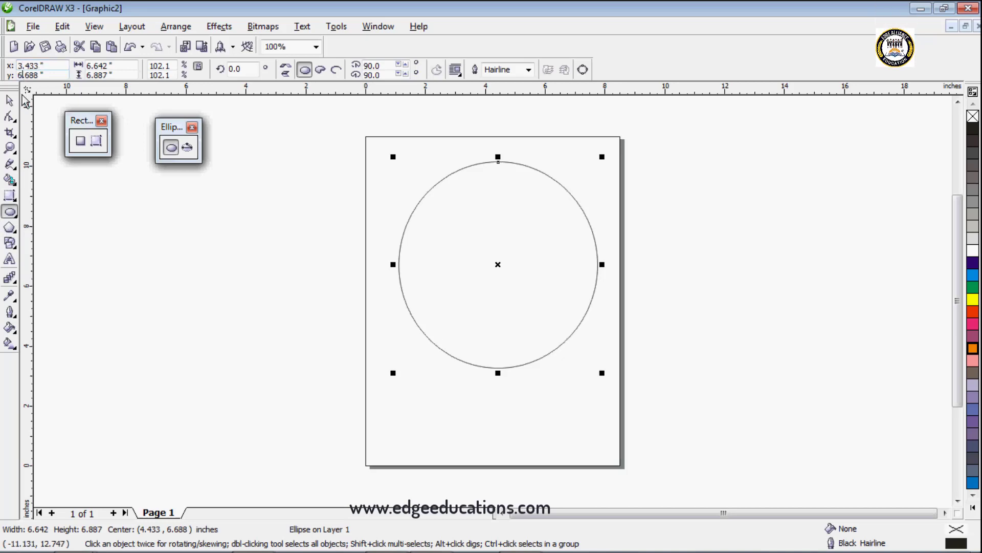
Step: Set the ellipse's center to X 3.433, Y 4.688 inches and its size to 4.642 by 8.887 inches
{"action": "type", "text": "4"}
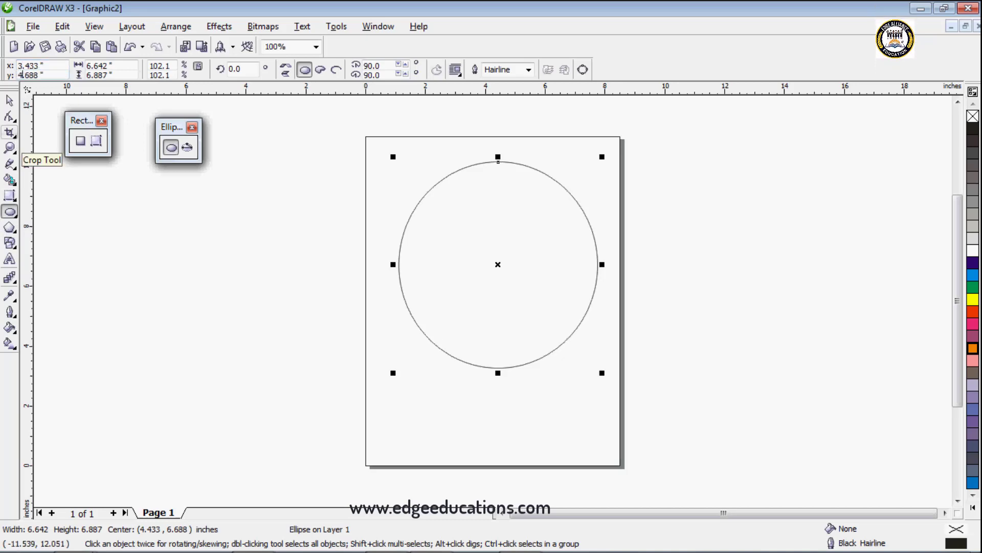
{"action": "key", "text": "Return"}
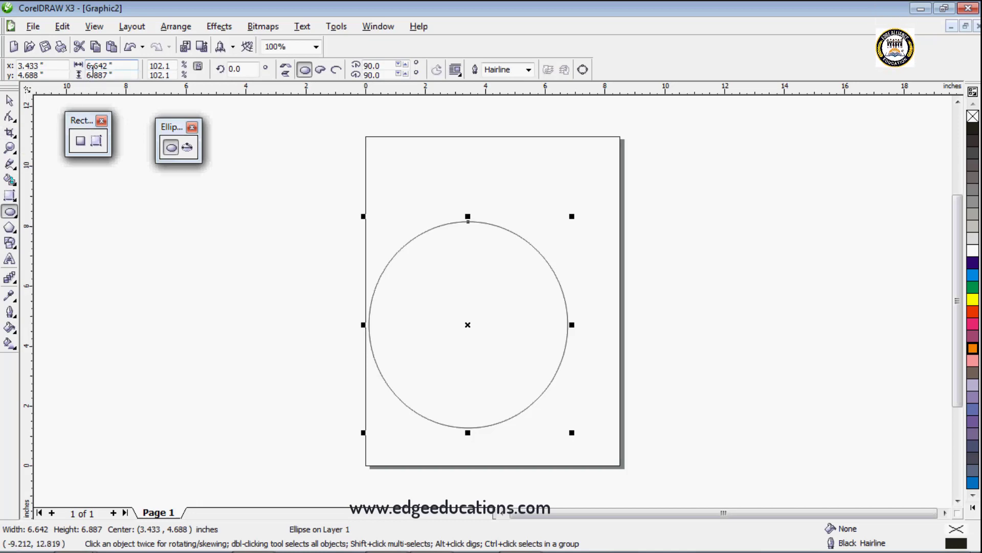
{"action": "type", "text": "4"}
{"action": "key", "text": "Return"}
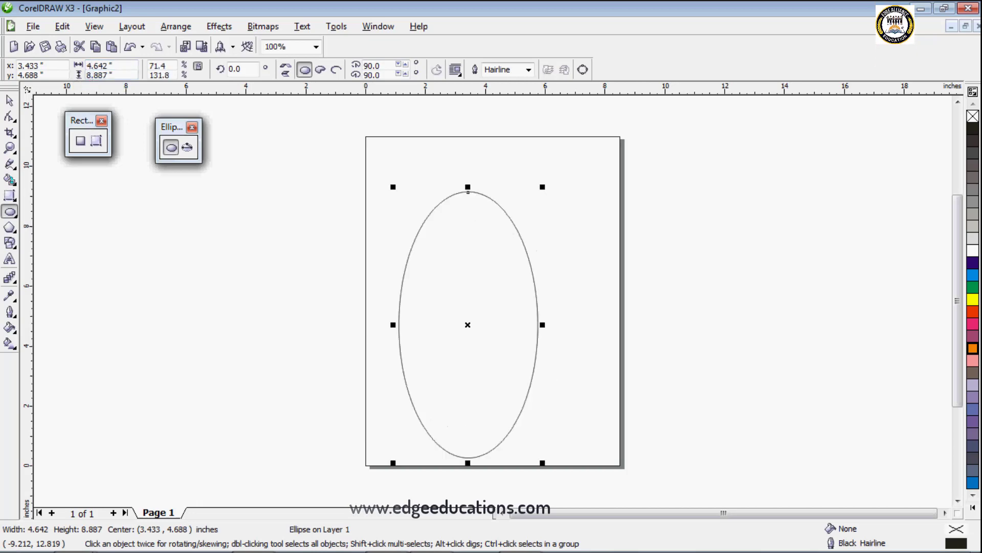
Step: Scale the ellipse to 10% horizontally and 20% vertically, then undo both scale changes
{"action": "double_click", "coordinate": [156, 66]}
{"action": "type", "text": "10"}
{"action": "key", "text": "Return"}
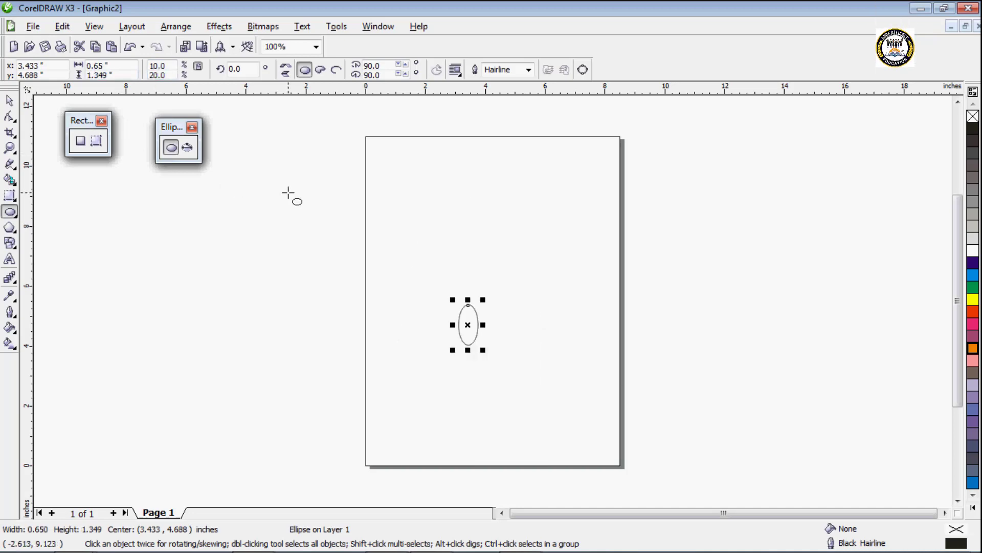
{"action": "key", "text": "ctrl+z"}
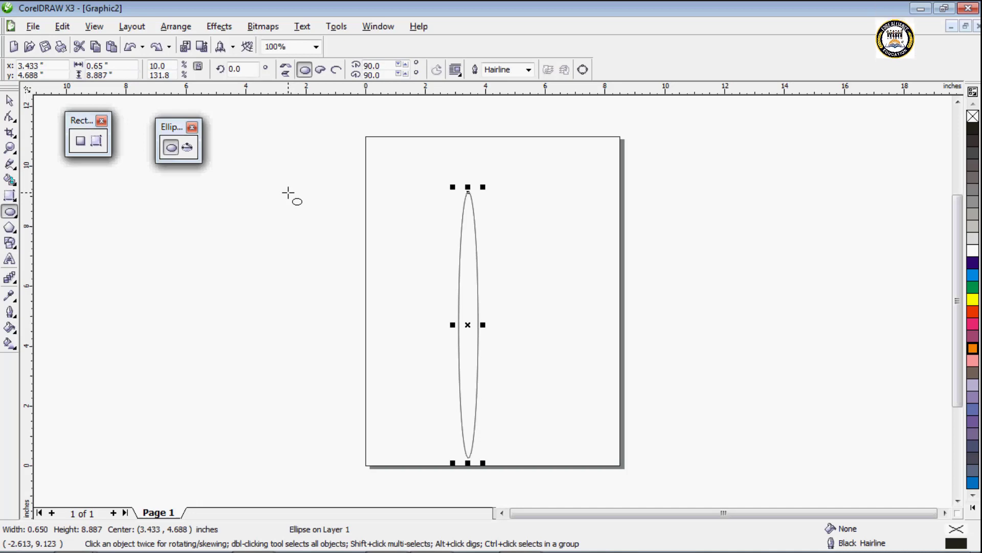
{"action": "key", "text": "ctrl+z"}
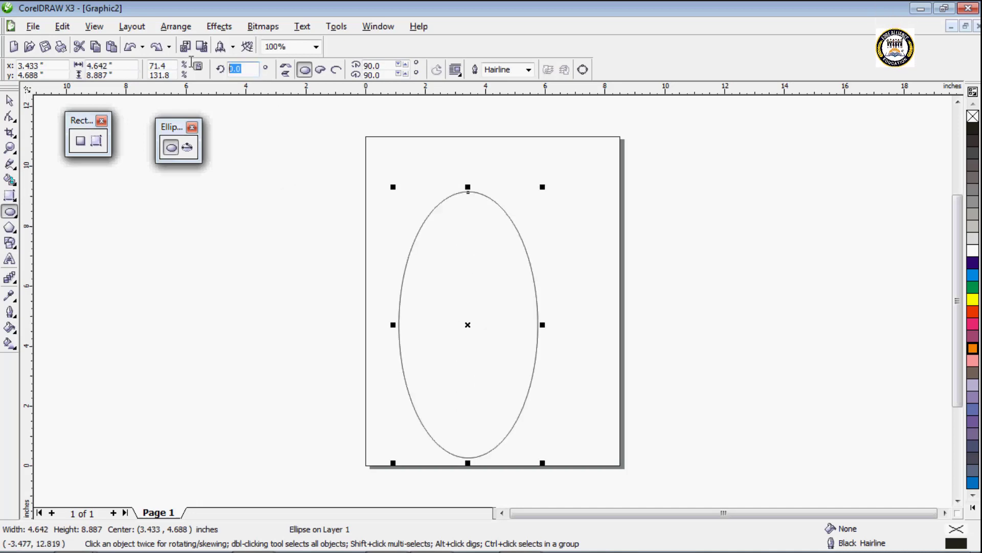
Step: Set the ellipse's rotation angle to 15°, then undo the rotation
{"action": "type", "text": "15"}
{"action": "key", "text": "Return"}
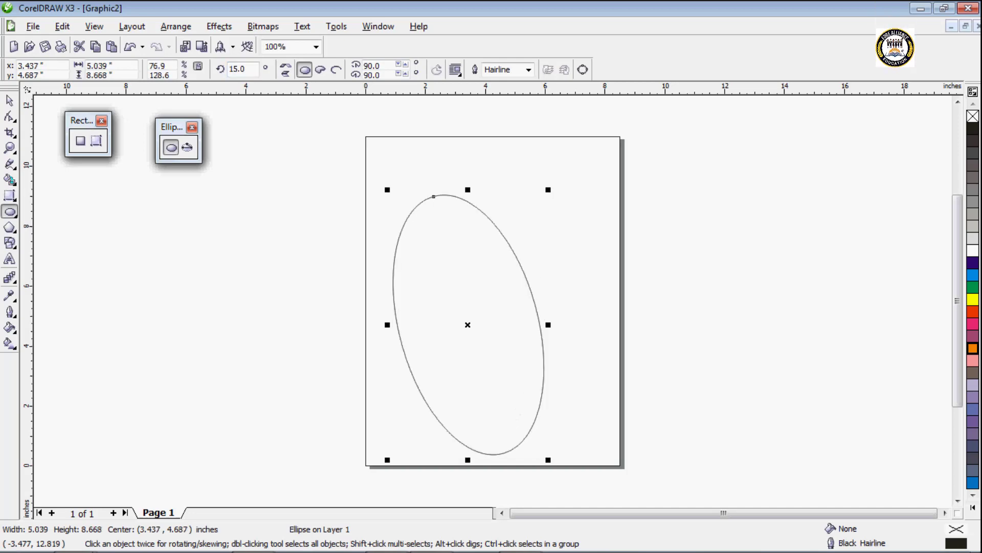
{"action": "key", "text": "ctrl+z"}
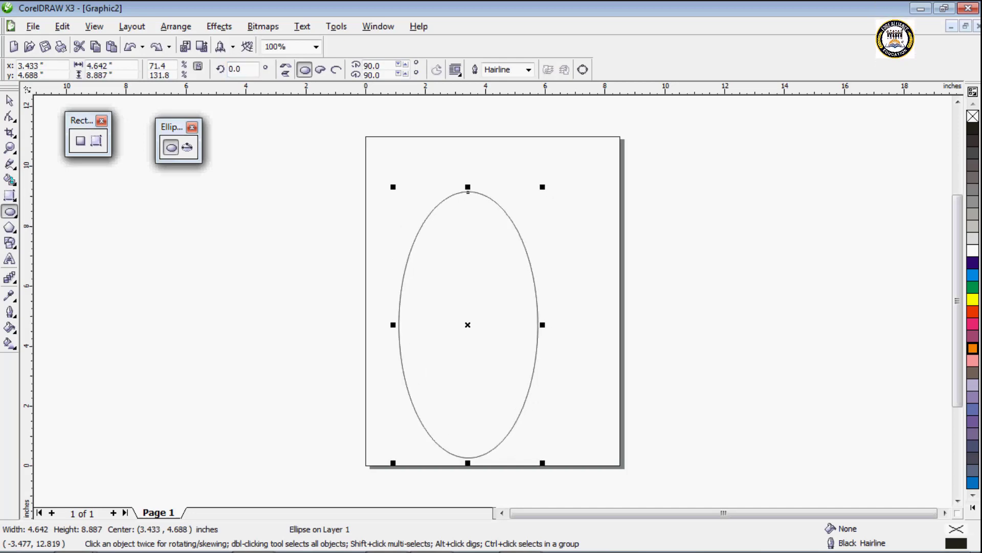
Step: Convert the ellipse to a pie and then to an arc, and raise the arc's starting angle to 115°
{"action": "left_click", "coordinate": [322, 70]}
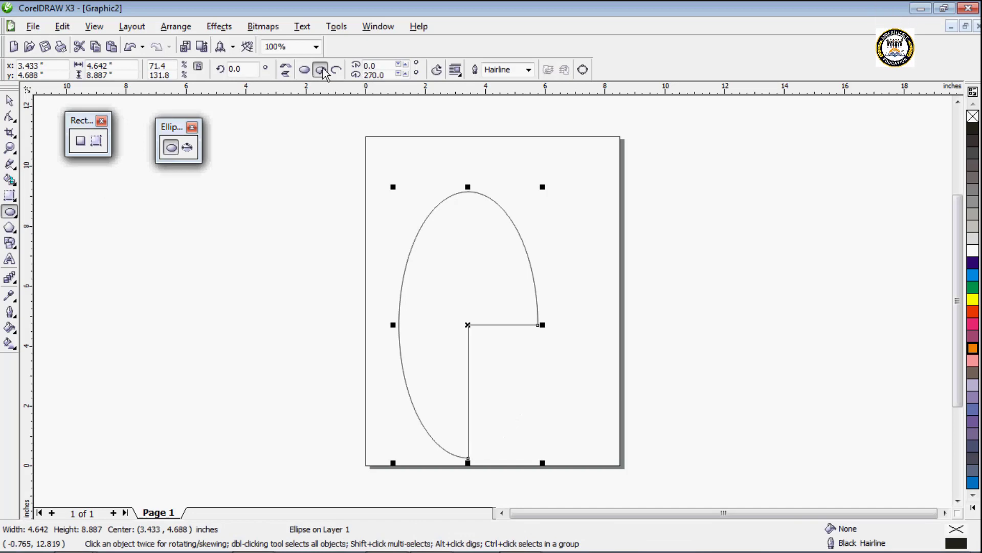
{"action": "left_click", "coordinate": [336, 72]}
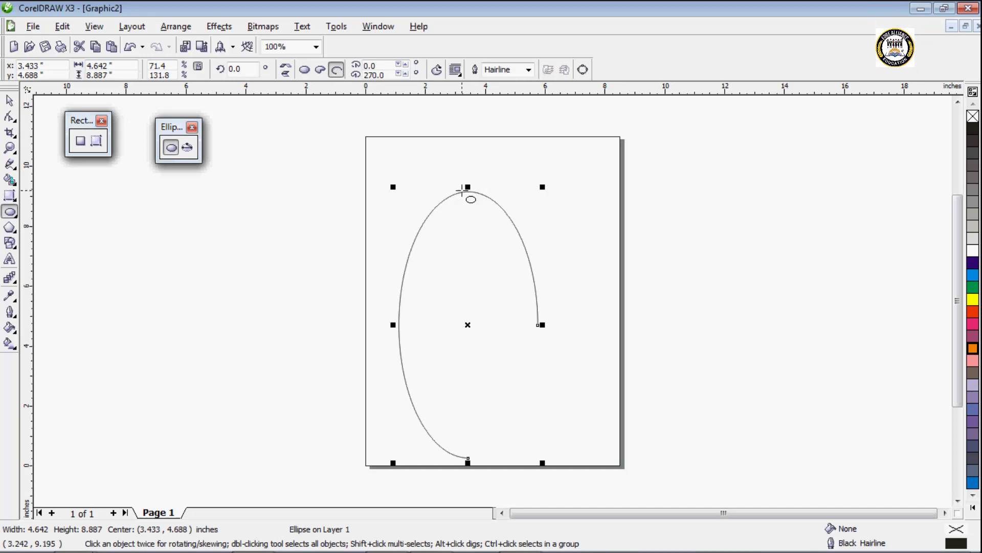
{"action": "left_click", "coordinate": [406, 65]}
{"action": "left_click", "coordinate": [407, 65]}
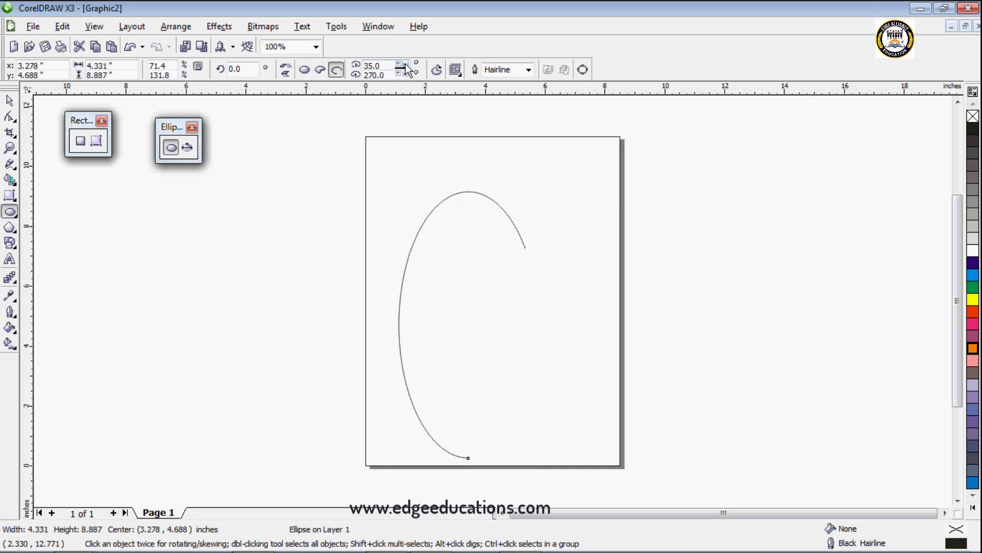
{"action": "left_click", "coordinate": [406, 65]}
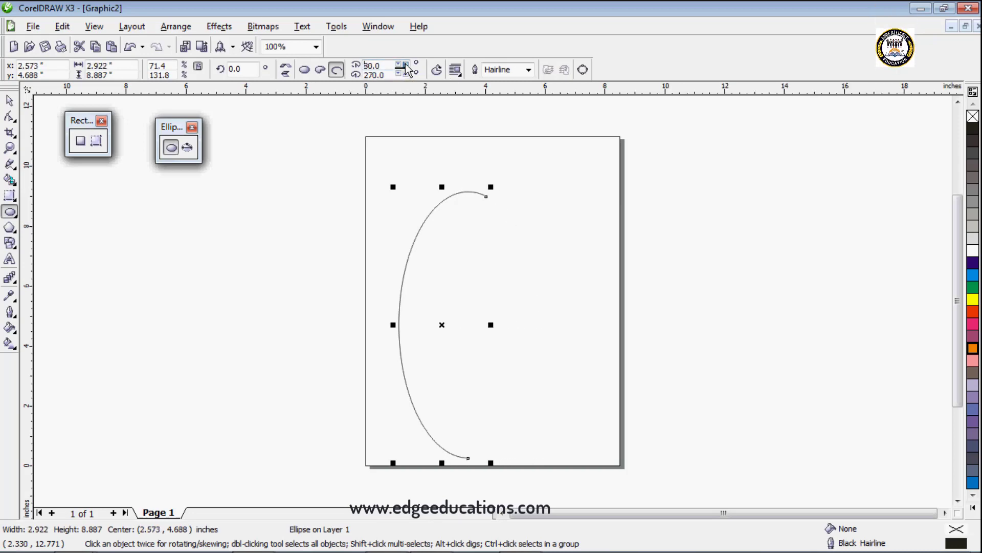
{"action": "left_click", "coordinate": [406, 65]}
{"action": "left_click", "coordinate": [406, 65]}
{"action": "left_click", "coordinate": [406, 65]}
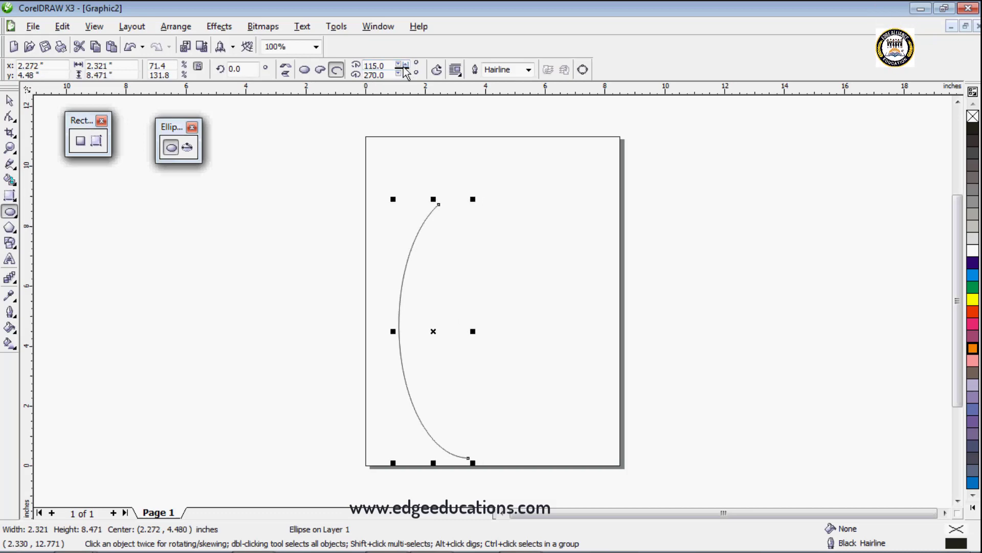
Step: Lower the arc's starting angle in steps past zero until it reaches 270°
{"action": "left_click", "coordinate": [399, 64]}
{"action": "left_click", "coordinate": [400, 64]}
{"action": "left_click", "coordinate": [399, 64]}
{"action": "left_click", "coordinate": [399, 64]}
{"action": "left_click", "coordinate": [399, 64]}
{"action": "left_click", "coordinate": [399, 64]}
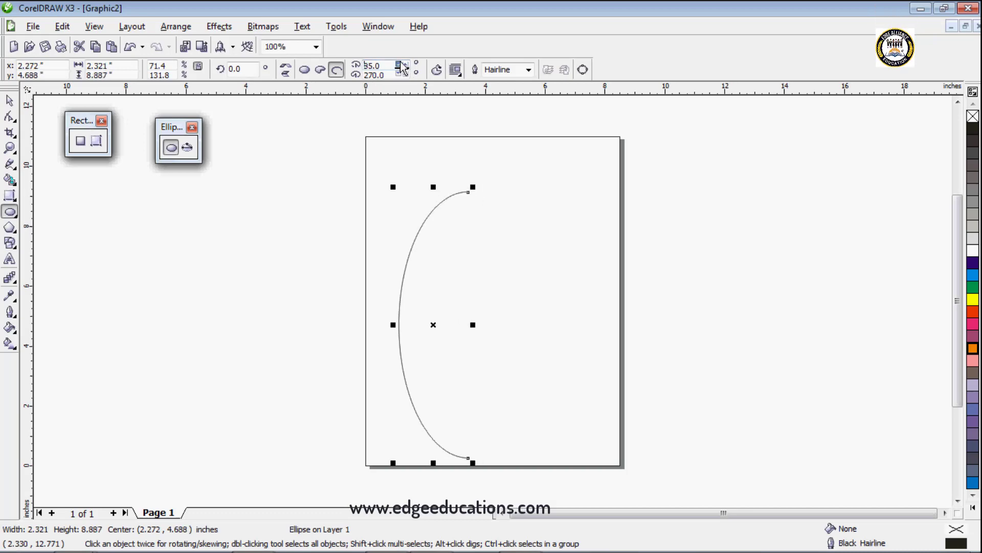
{"action": "left_click", "coordinate": [400, 64]}
{"action": "left_click", "coordinate": [399, 64]}
{"action": "left_click", "coordinate": [400, 64]}
{"action": "left_click", "coordinate": [399, 64]}
{"action": "left_click", "coordinate": [400, 64]}
{"action": "left_click", "coordinate": [402, 65]}
{"action": "left_click", "coordinate": [401, 65]}
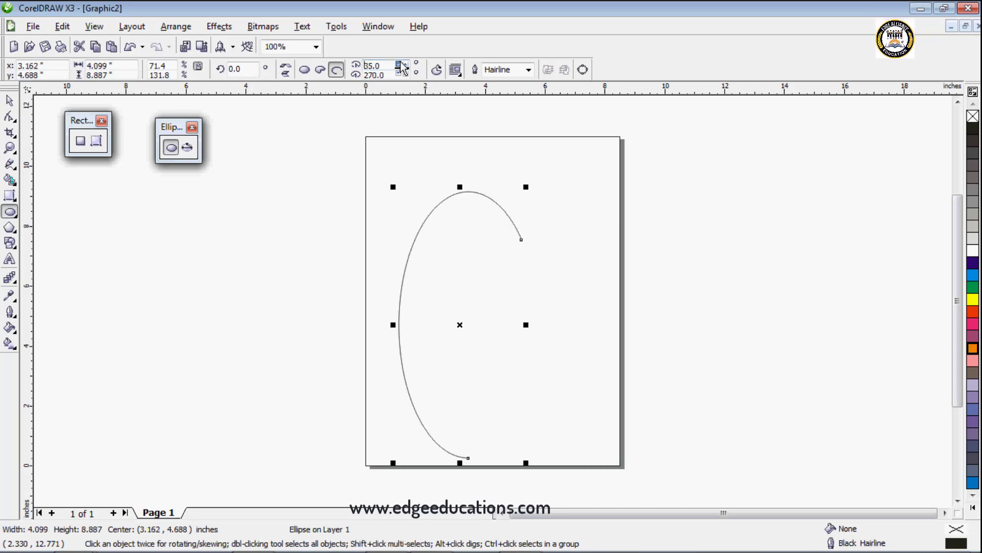
{"action": "left_click", "coordinate": [402, 65]}
{"action": "left_click", "coordinate": [402, 65]}
{"action": "left_click", "coordinate": [402, 65]}
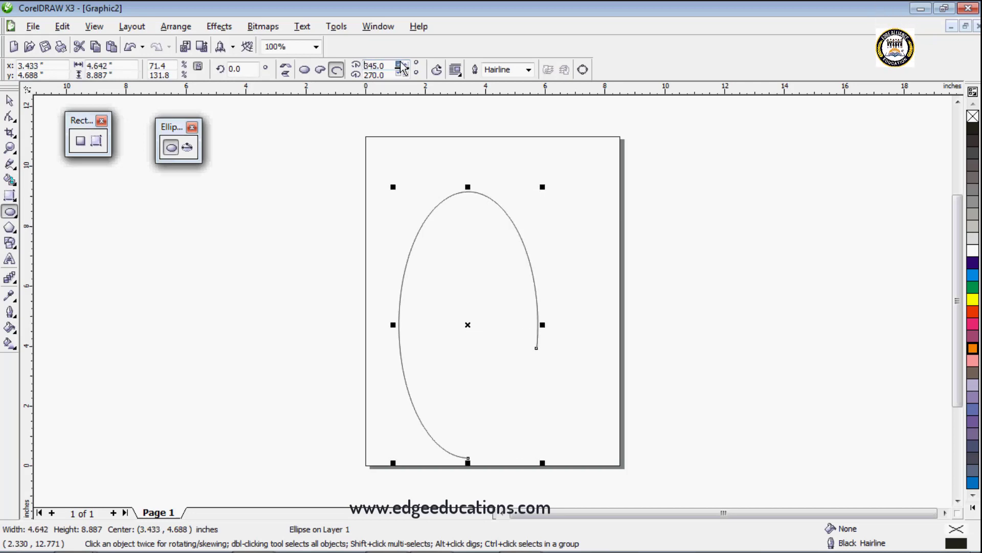
{"action": "left_click", "coordinate": [402, 65]}
{"action": "left_click", "coordinate": [402, 65]}
{"action": "left_click", "coordinate": [401, 65]}
{"action": "left_click", "coordinate": [402, 65]}
{"action": "left_click", "coordinate": [402, 65]}
{"action": "left_click", "coordinate": [401, 65]}
{"action": "left_click", "coordinate": [402, 66]}
{"action": "left_click", "coordinate": [401, 67]}
{"action": "left_click", "coordinate": [401, 67]}
{"action": "left_click", "coordinate": [401, 67]}
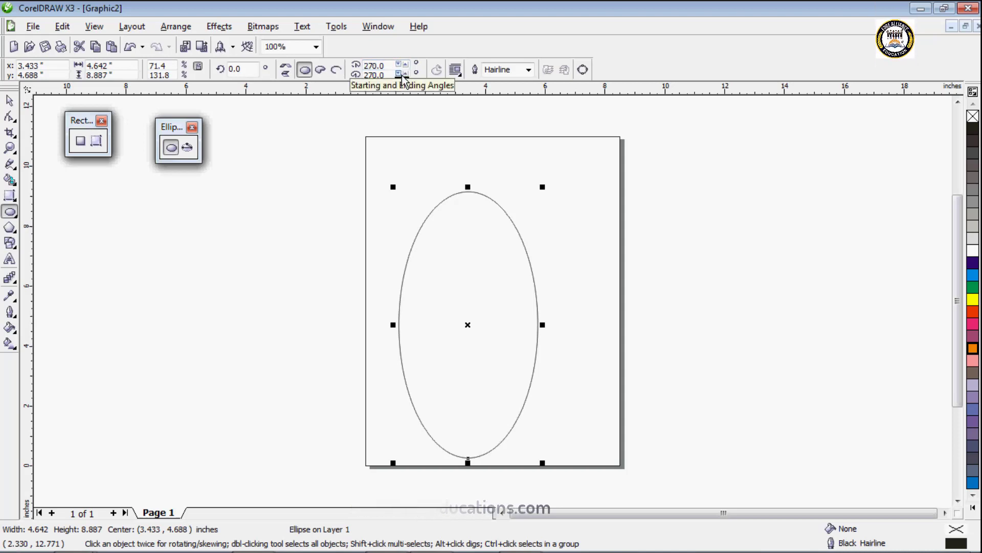
Step: Lower the ellipse's ending angle in steps to 150°
{"action": "left_click", "coordinate": [401, 75]}
{"action": "left_click", "coordinate": [401, 75]}
{"action": "left_click", "coordinate": [401, 75]}
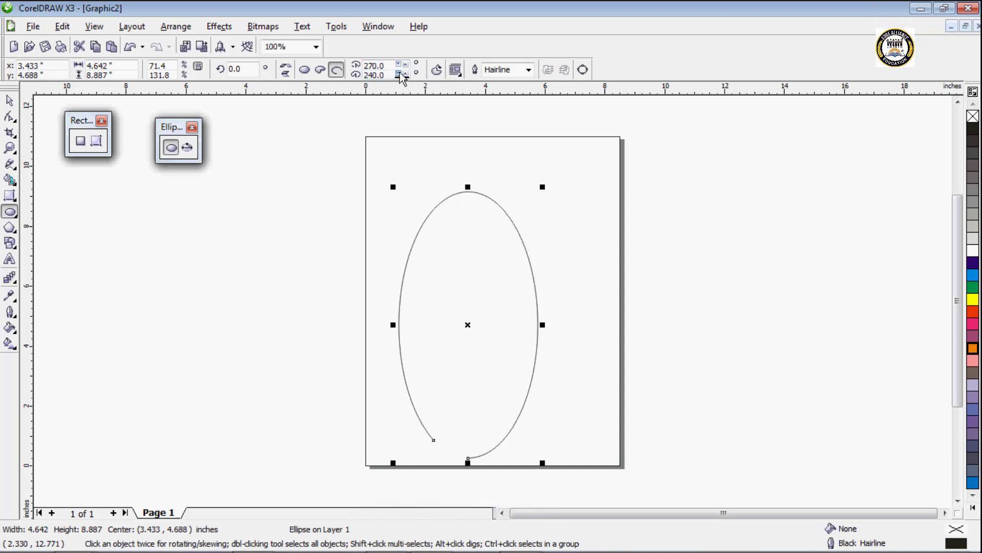
{"action": "left_click", "coordinate": [401, 76]}
{"action": "left_click", "coordinate": [401, 75]}
{"action": "left_click", "coordinate": [401, 76]}
{"action": "left_click", "coordinate": [401, 75]}
{"action": "left_click", "coordinate": [402, 75]}
{"action": "left_click", "coordinate": [401, 75]}
{"action": "left_click", "coordinate": [401, 75]}
{"action": "left_click", "coordinate": [401, 75]}
{"action": "left_click", "coordinate": [401, 75]}
{"action": "left_click", "coordinate": [401, 76]}
{"action": "left_click", "coordinate": [401, 75]}
{"action": "left_click", "coordinate": [401, 75]}
{"action": "left_click", "coordinate": [401, 75]}
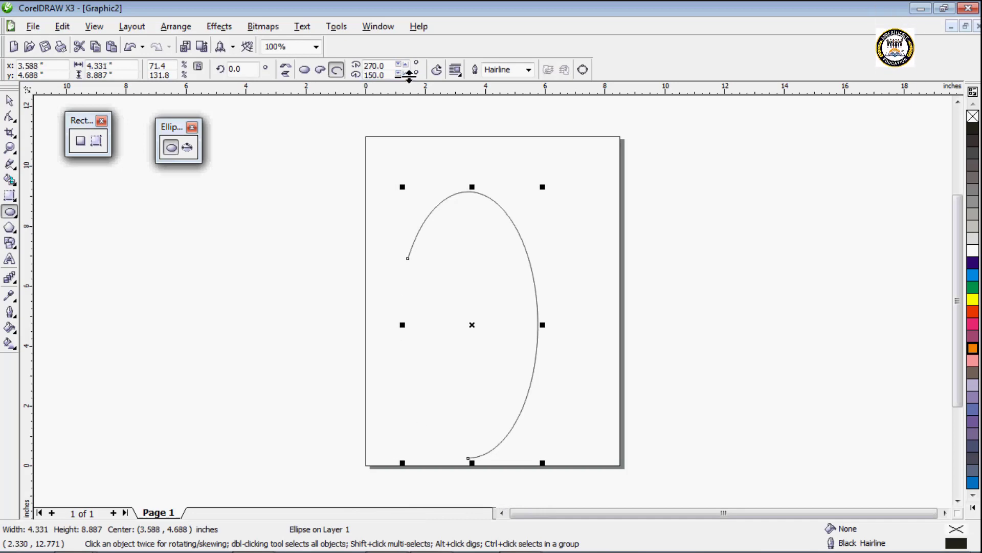
Step: Raise the arc's ending angle in steps to 270° to close it into a full ellipse
{"action": "left_click", "coordinate": [406, 74]}
{"action": "left_click", "coordinate": [405, 74]}
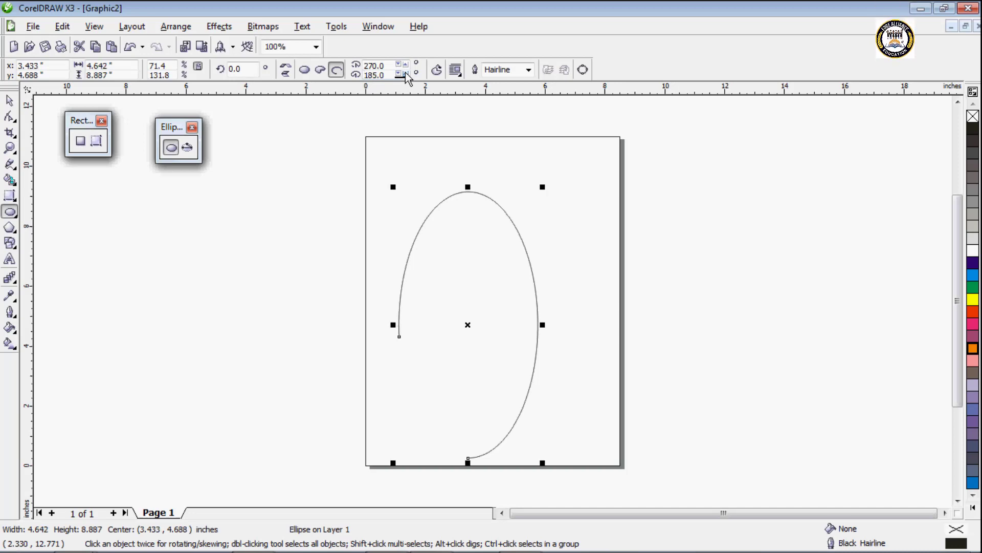
{"action": "left_click", "coordinate": [406, 74]}
{"action": "left_click", "coordinate": [406, 74]}
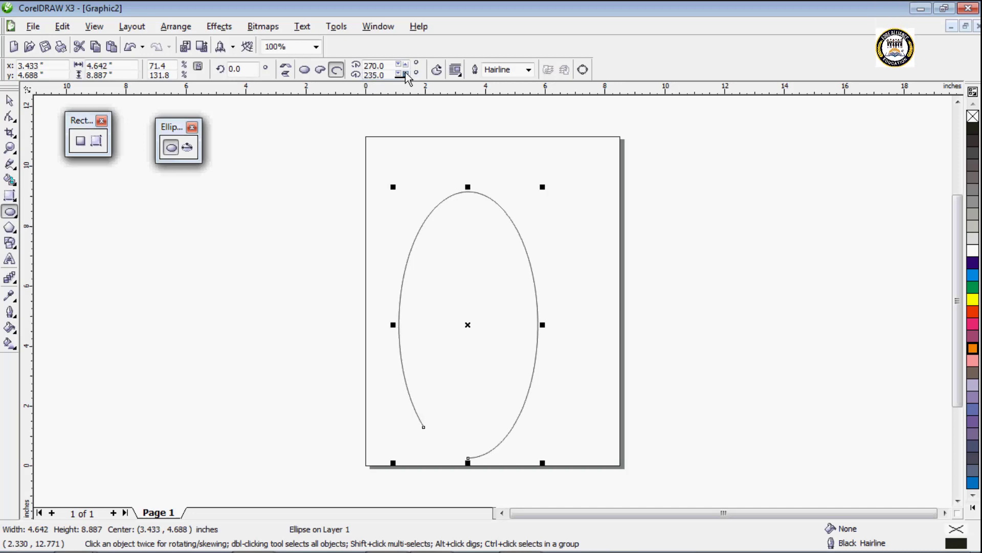
{"action": "left_click", "coordinate": [406, 75]}
{"action": "left_click", "coordinate": [405, 74]}
{"action": "left_click", "coordinate": [406, 74]}
{"action": "left_click", "coordinate": [406, 74]}
{"action": "left_click", "coordinate": [406, 75]}
{"action": "left_click", "coordinate": [406, 74]}
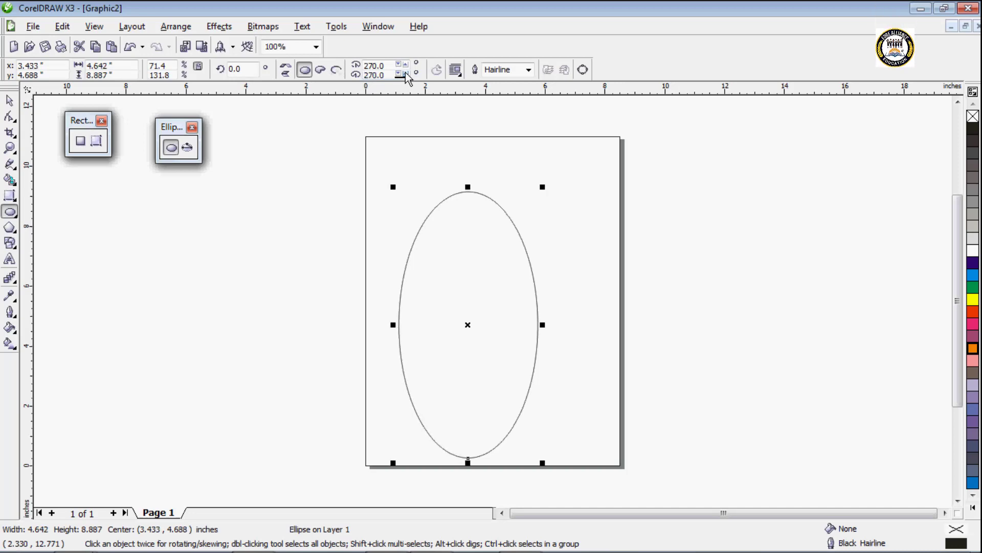
Step: Try a 1.4 mm outline width on the ellipse, then set it to 2.0 mm
{"action": "left_click", "coordinate": [528, 69]}
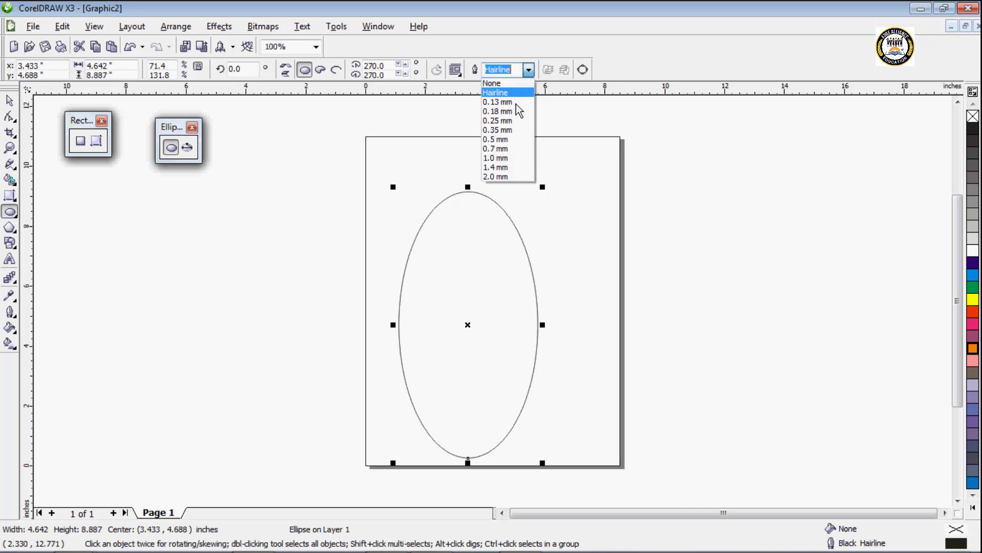
{"action": "left_click", "coordinate": [502, 170]}
{"action": "left_click", "coordinate": [529, 70]}
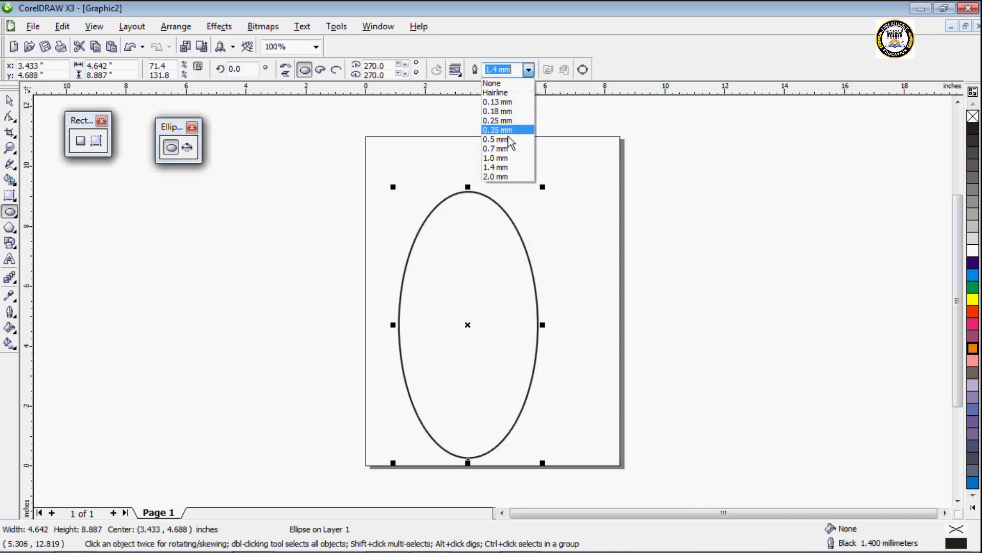
{"action": "left_click", "coordinate": [508, 179]}
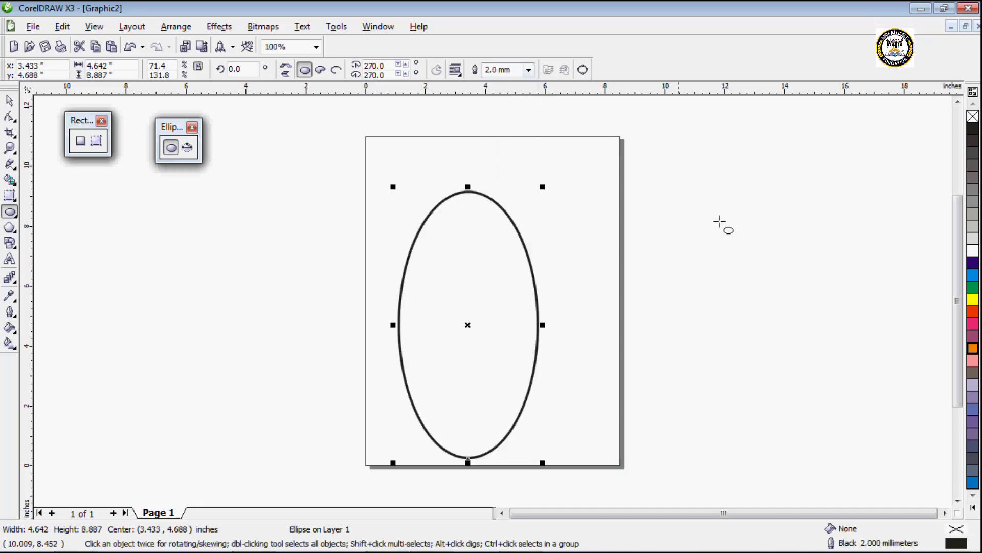
Step: Give the ellipse a yellow outline and purple fill after trying other colours, and move it off the page to the right
{"action": "right_click", "coordinate": [971, 263]}
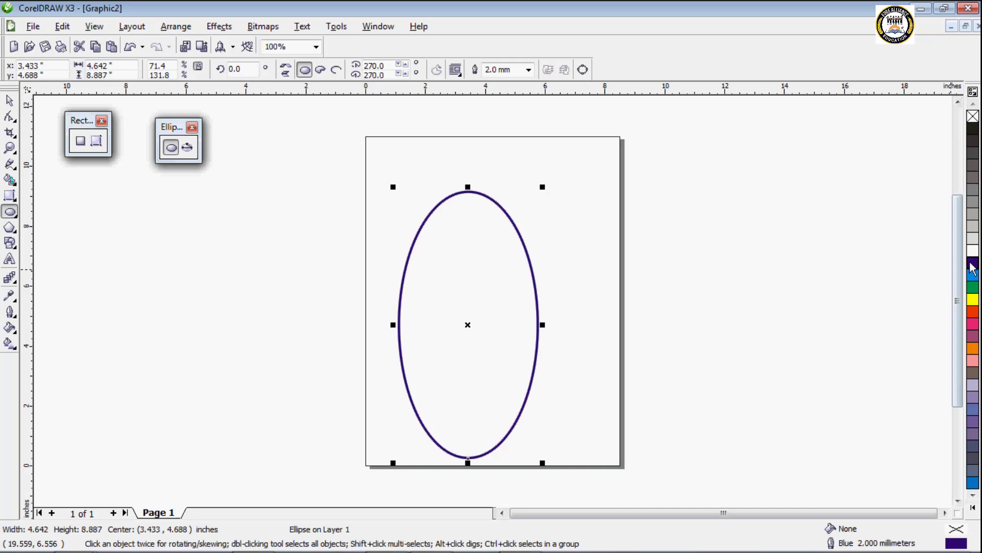
{"action": "left_click", "coordinate": [973, 287]}
{"action": "right_click", "coordinate": [973, 300]}
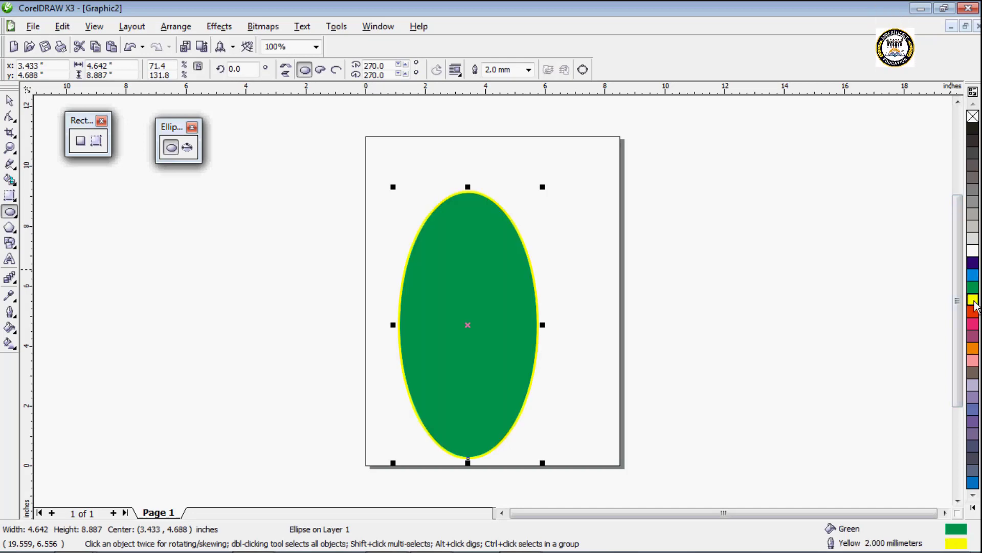
{"action": "left_click", "coordinate": [973, 313]}
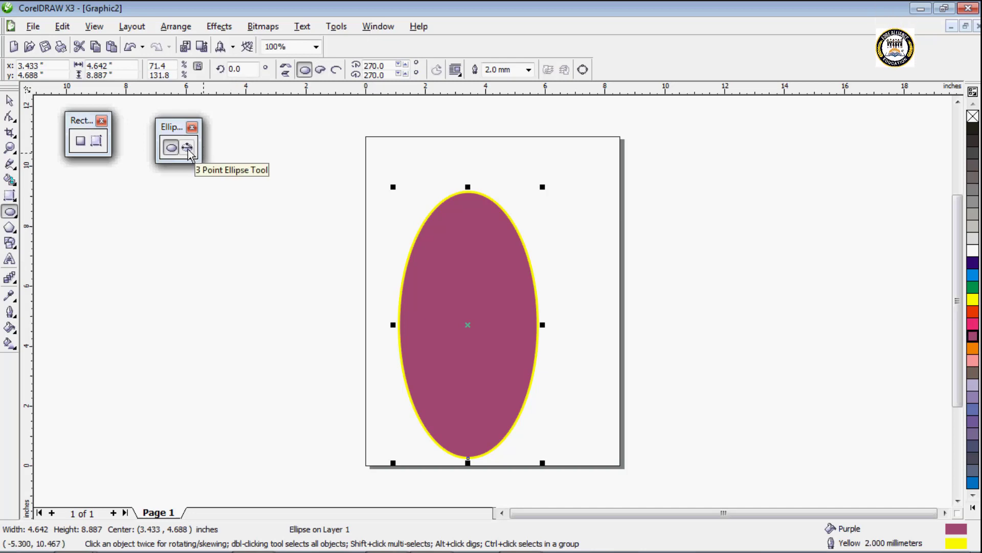
{"action": "left_click", "coordinate": [9, 100]}
{"action": "left_click_drag", "start_coordinate": [450, 279], "coordinate": [735, 214]}
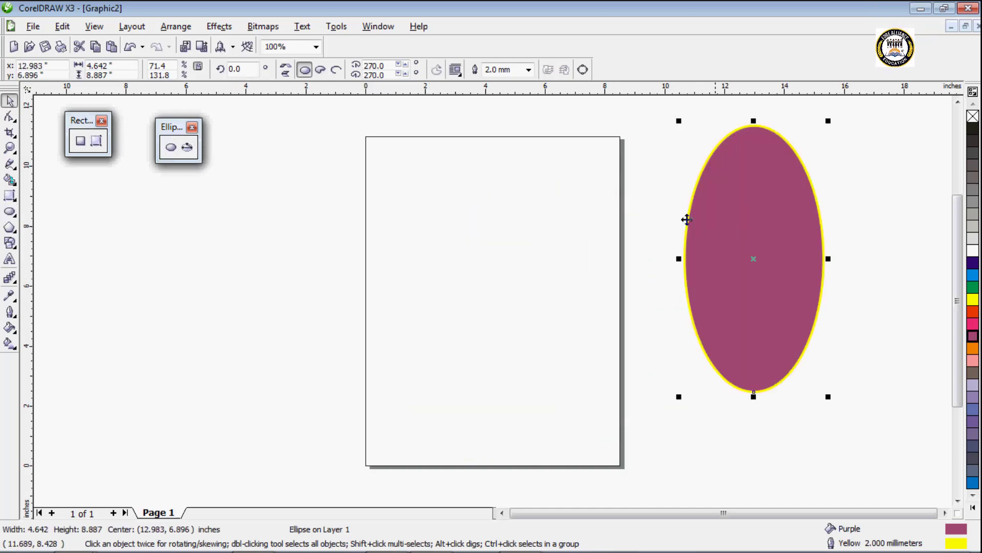
Step: Draw two tilted three-point ellipses, about 6.1 by 5.2 in across the page's left edge and 6.8 by 5.4 in across its right edge
{"action": "left_click", "coordinate": [188, 147]}
{"action": "mouse_move", "coordinate": [312, 214]}
{"action": "left_mouse_down"}
{"action": "mouse_move", "coordinate": [384, 313]}
{"action": "mouse_move", "coordinate": [377, 308]}
{"action": "left_mouse_up"}
{"action": "left_click", "coordinate": [428, 201]}
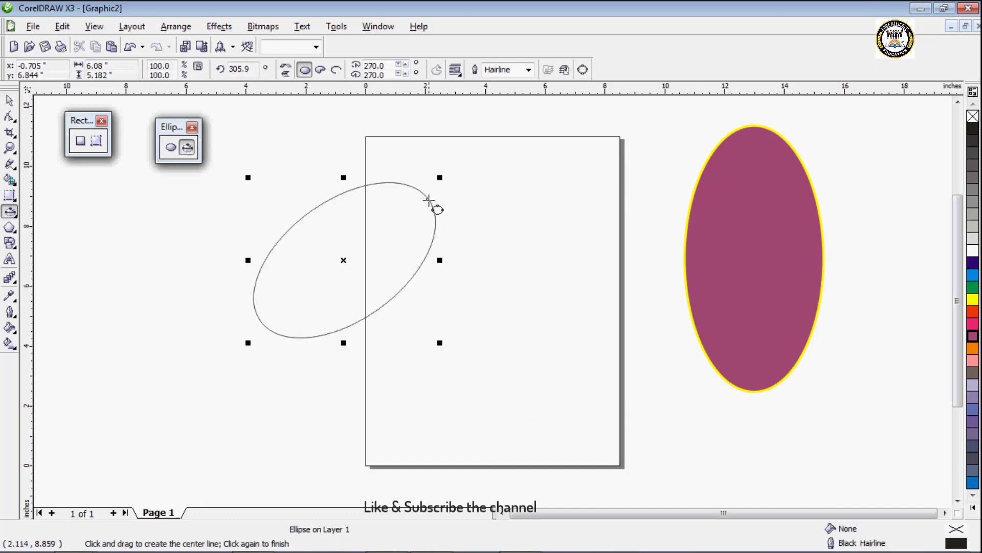
{"action": "left_click_drag", "start_coordinate": [594, 246], "coordinate": [529, 348]}
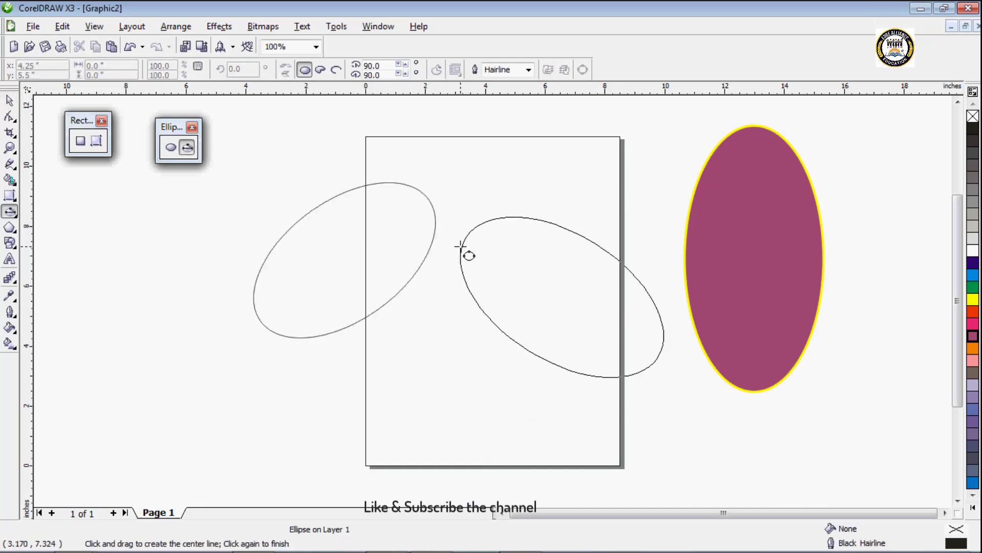
{"action": "left_click", "coordinate": [462, 247]}
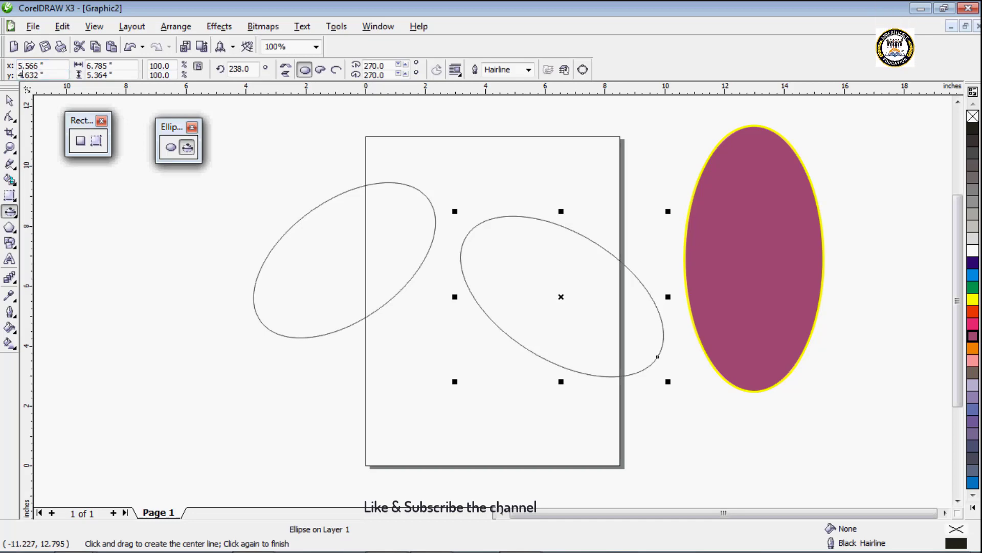
Step: Centre the selected tilted ellipse at x 5.566 in, y 4.632 in and resize it to 5.785 by 4.364 in
{"action": "key", "text": "Return"}
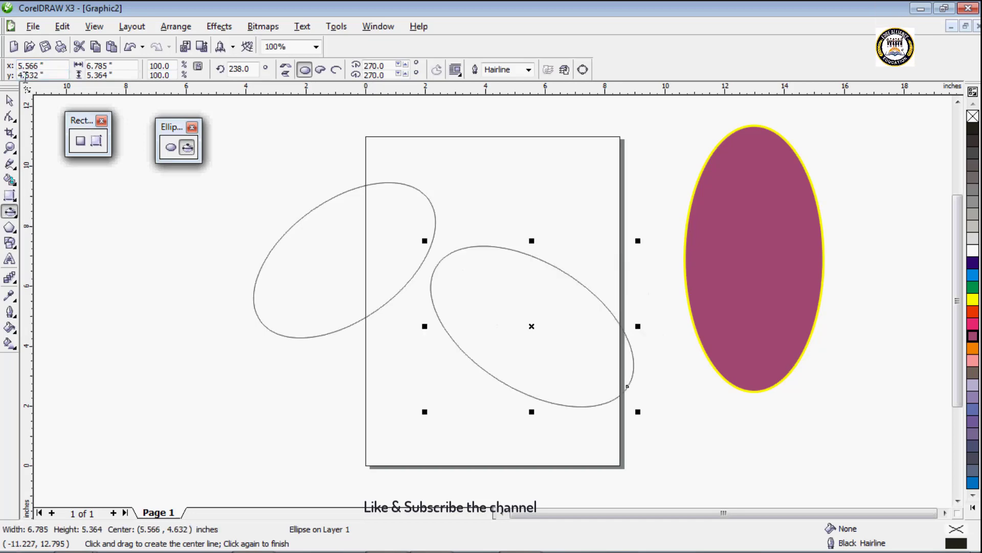
{"action": "left_click", "coordinate": [90, 65]}
{"action": "key", "text": "BackSpace"}
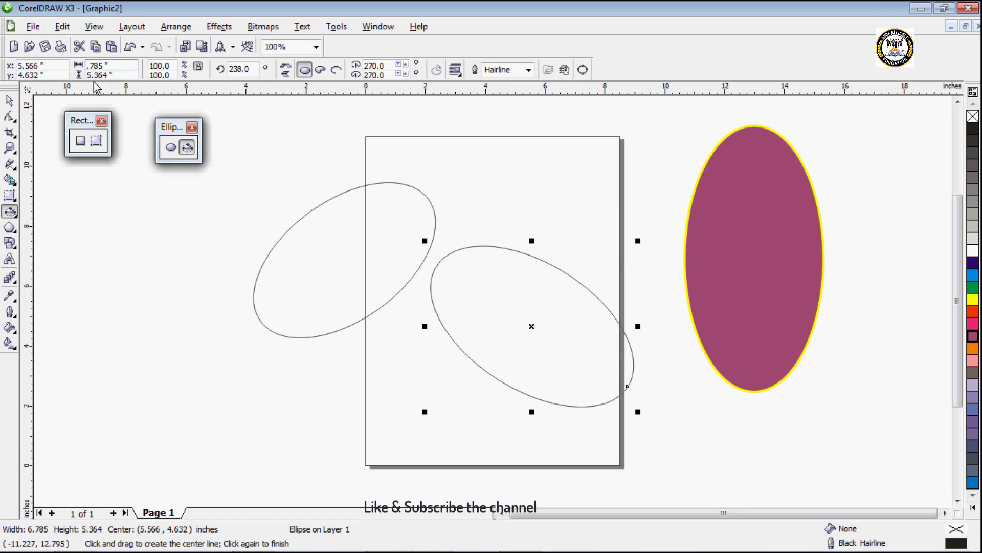
{"action": "left_click", "coordinate": [92, 74]}
{"action": "key", "text": "BackSpace"}
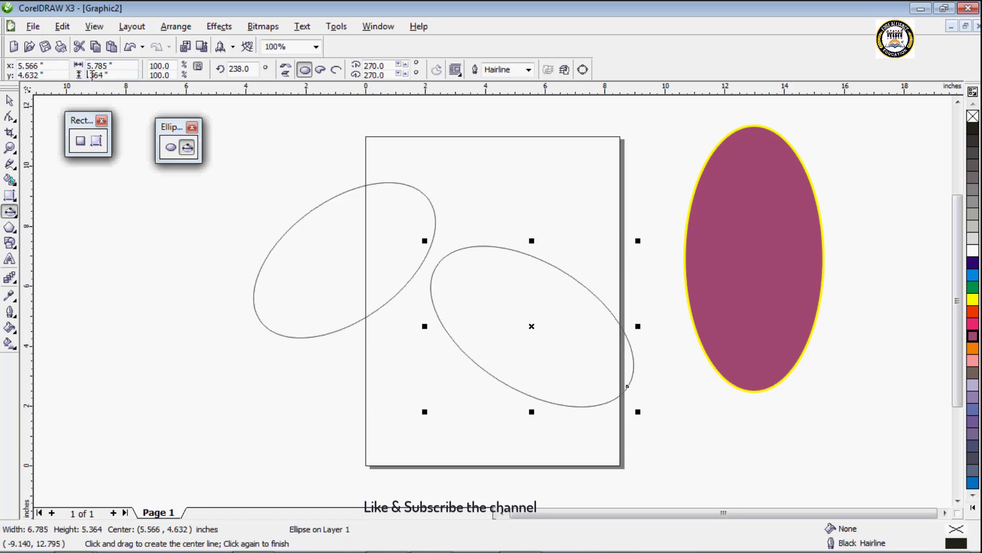
{"action": "type", "text": "4"}
{"action": "key", "text": "Return"}
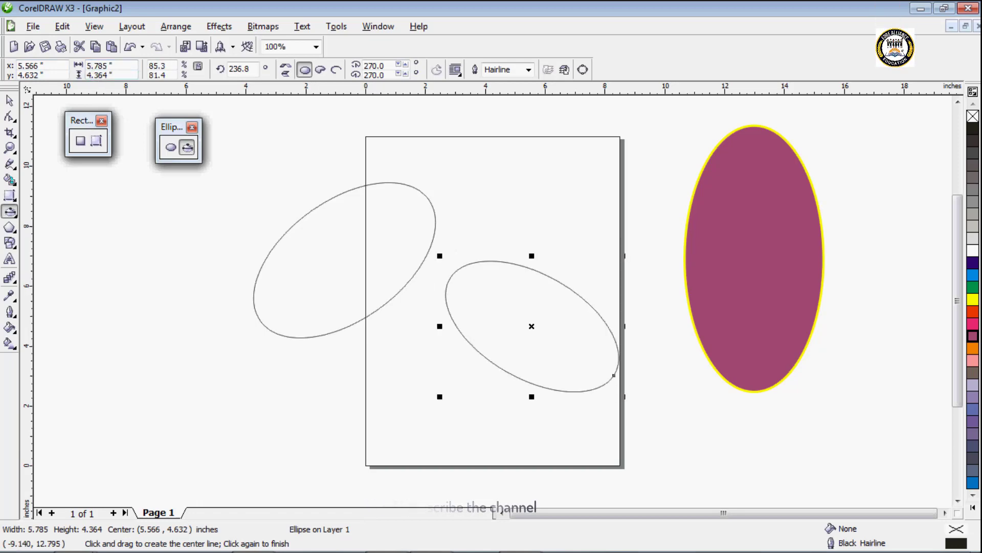
Step: Set the selected ellipse's rotation angle to 180°
{"action": "left_click", "coordinate": [257, 68]}
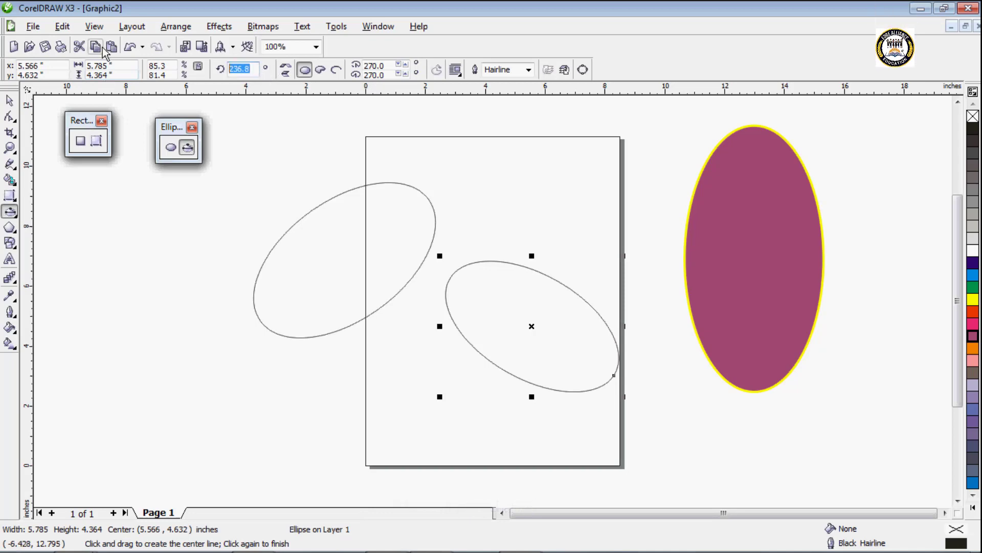
{"action": "type", "text": "180"}
{"action": "key", "text": "Return"}
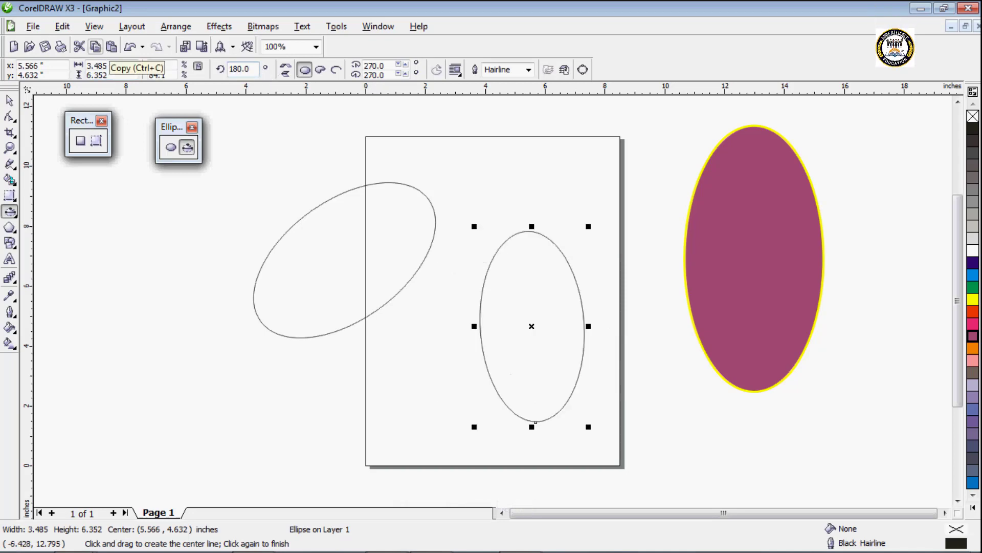
Step: Try the selected ellipse as a pie and as an arc, then restore it to a full ellipse
{"action": "left_click", "coordinate": [320, 70]}
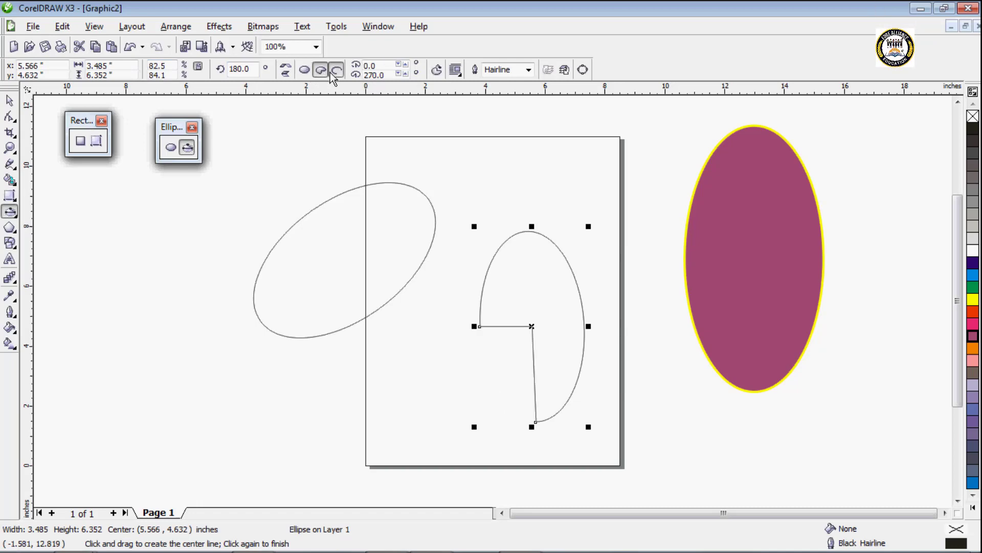
{"action": "left_click", "coordinate": [333, 71]}
{"action": "left_click", "coordinate": [305, 70]}
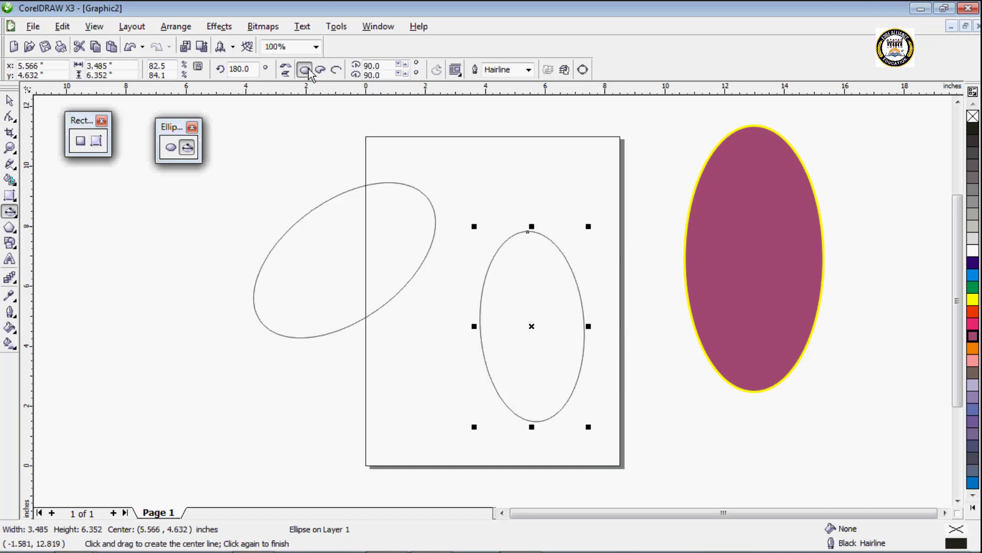
Step: Give the selected ellipse a 2.0 mm cyan outline and a red fill
{"action": "left_click", "coordinate": [528, 70]}
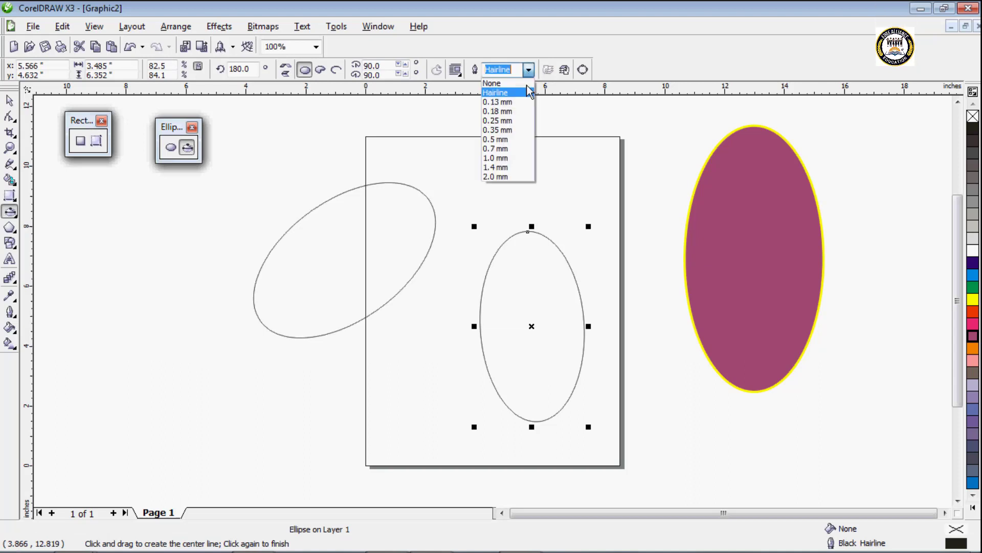
{"action": "left_click", "coordinate": [521, 176]}
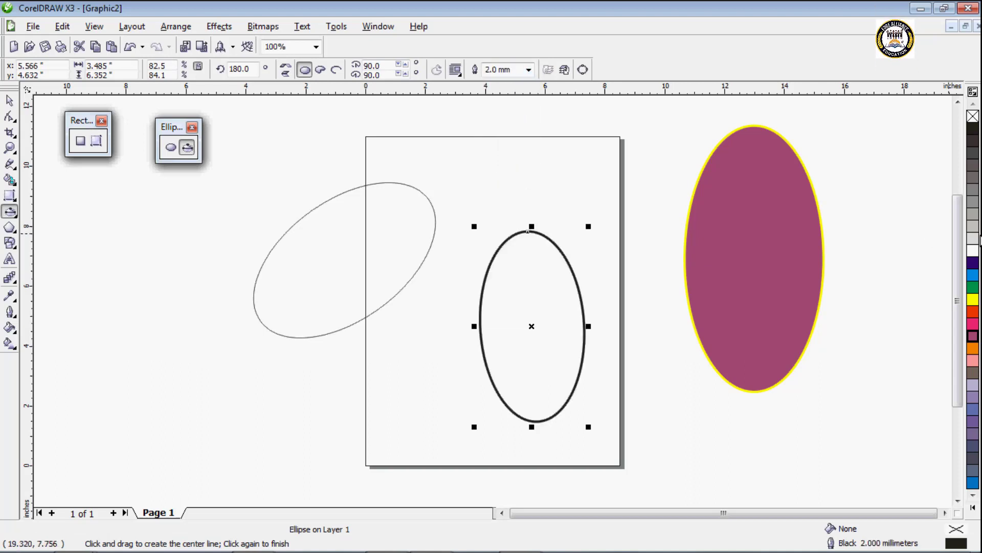
{"action": "right_click", "coordinate": [973, 279]}
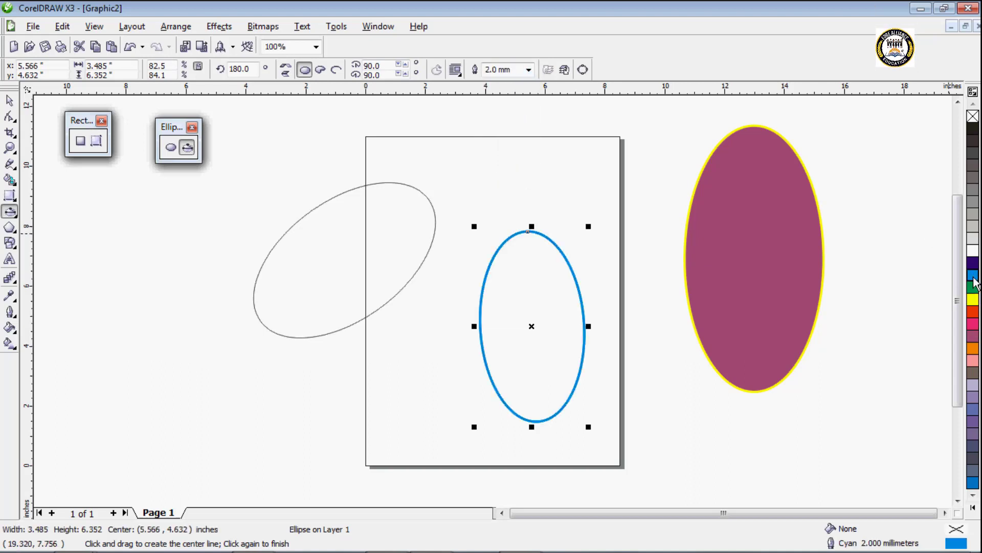
{"action": "left_click", "coordinate": [978, 318]}
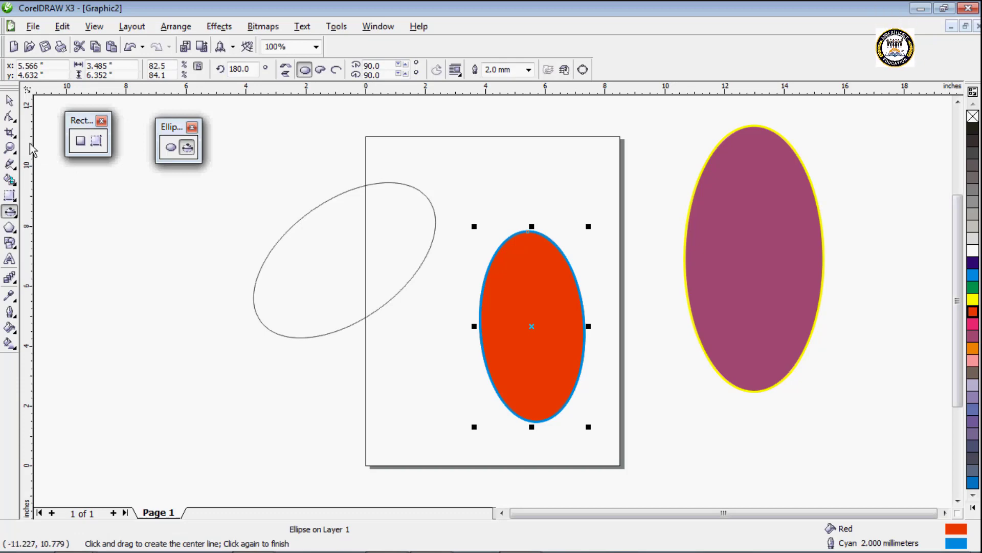
Step: Delete all objects from the drawing and close the floating ellipse and rectangle tool sets
{"action": "key", "text": "ctrl+a"}
{"action": "key", "text": "Delete"}
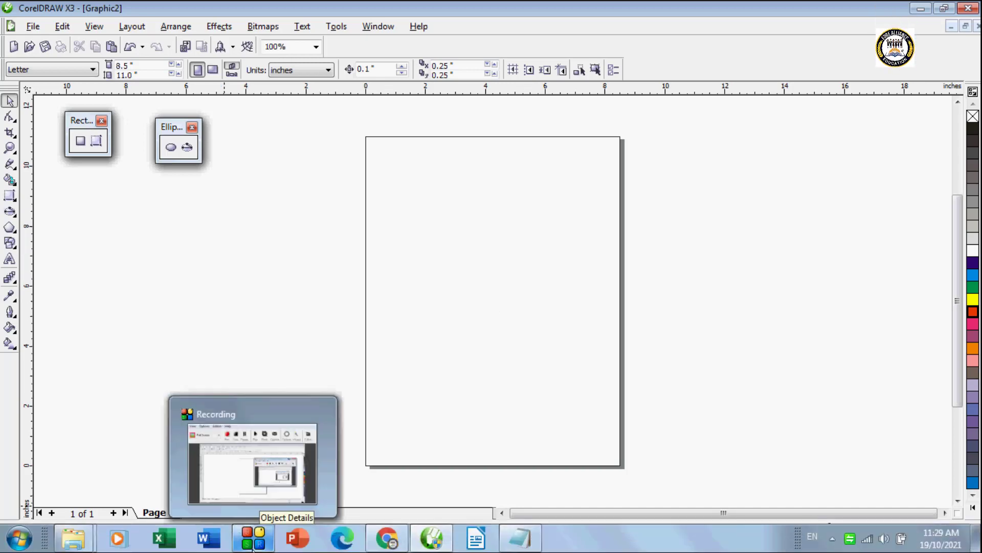
{"action": "left_click", "coordinate": [192, 127]}
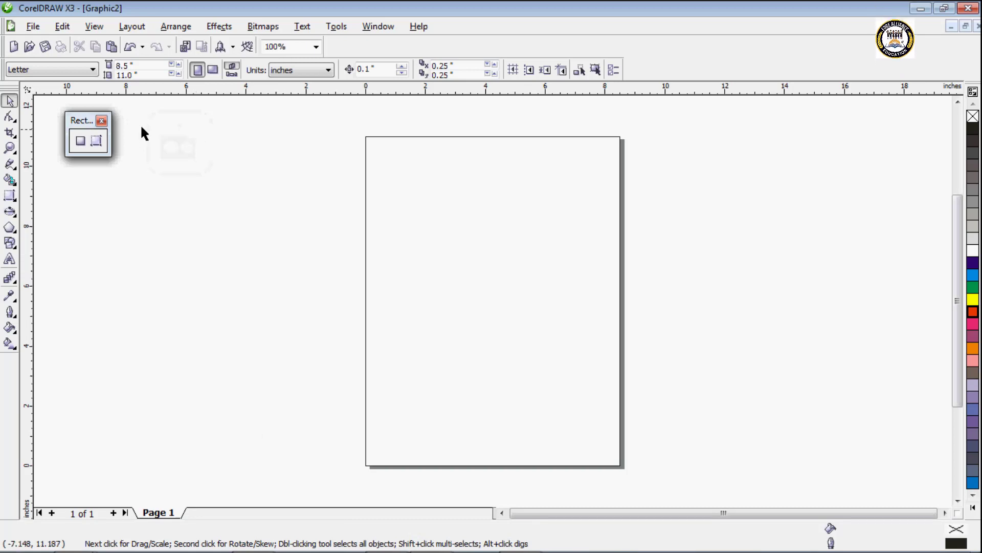
{"action": "left_click", "coordinate": [102, 121]}
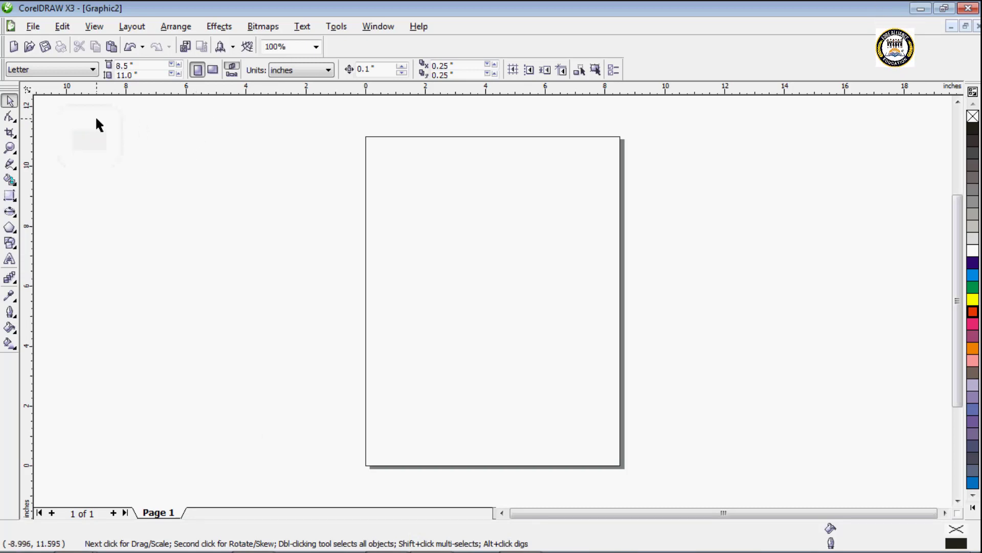
Step: Float the polygon tool set over the workspace and draw a five-sided polygon about 6.2 by 5.5 in on the page
{"action": "left_click", "coordinate": [10, 230]}
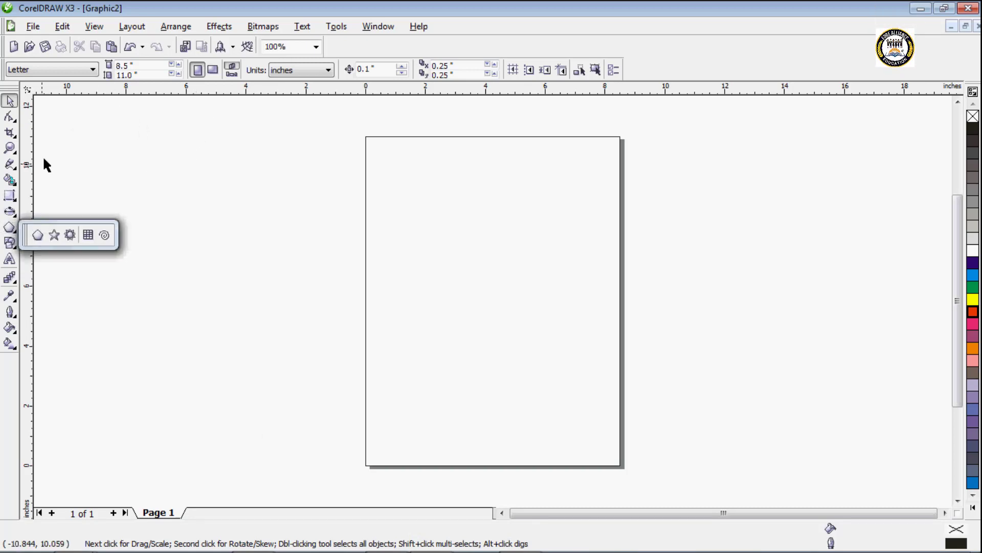
{"action": "left_click_drag", "start_coordinate": [24, 234], "coordinate": [67, 153]}
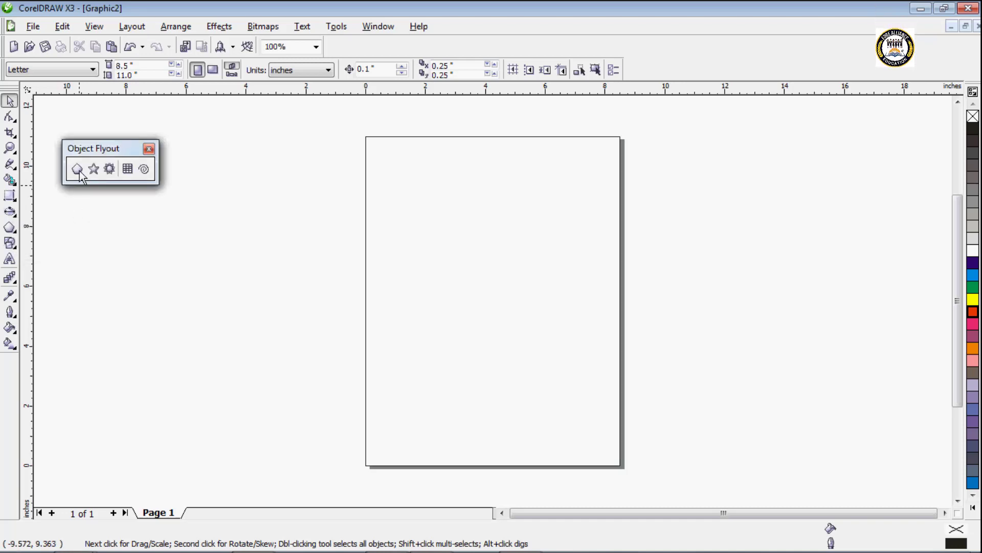
{"action": "left_click", "coordinate": [78, 169]}
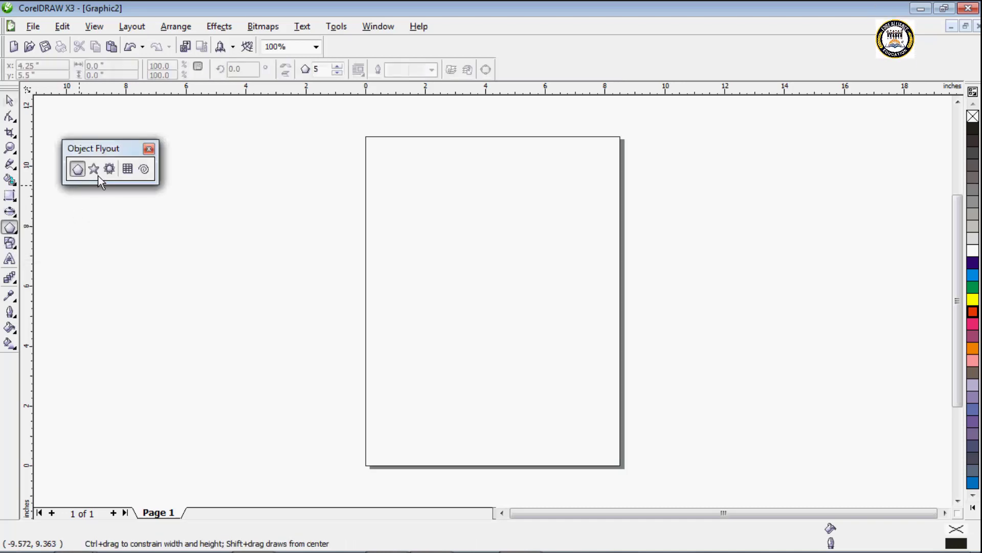
{"action": "left_click_drag", "start_coordinate": [378, 173], "coordinate": [573, 343]}
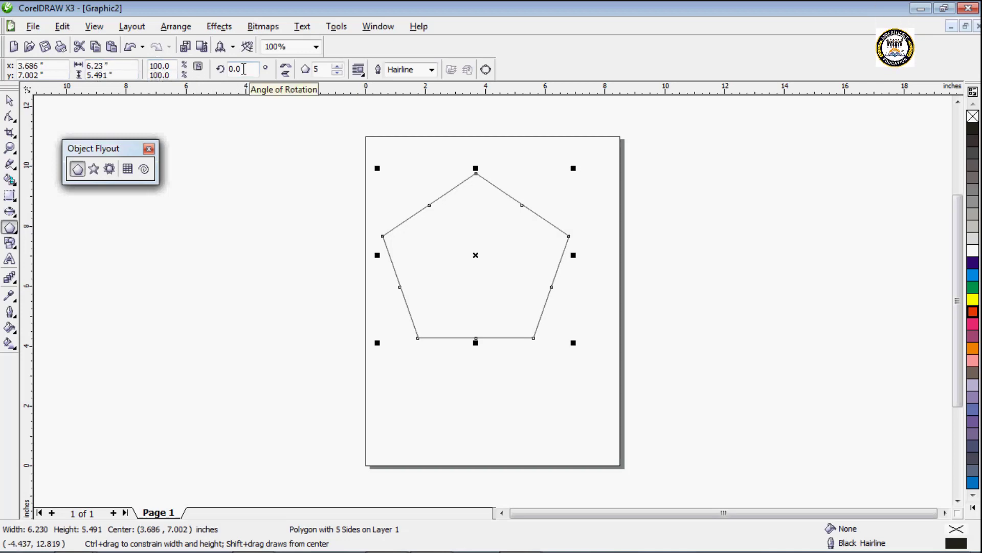
Step: Raise the polygon's number of sides in steps to 10, then lower it to 6
{"action": "left_click", "coordinate": [340, 69]}
{"action": "left_click", "coordinate": [340, 69]}
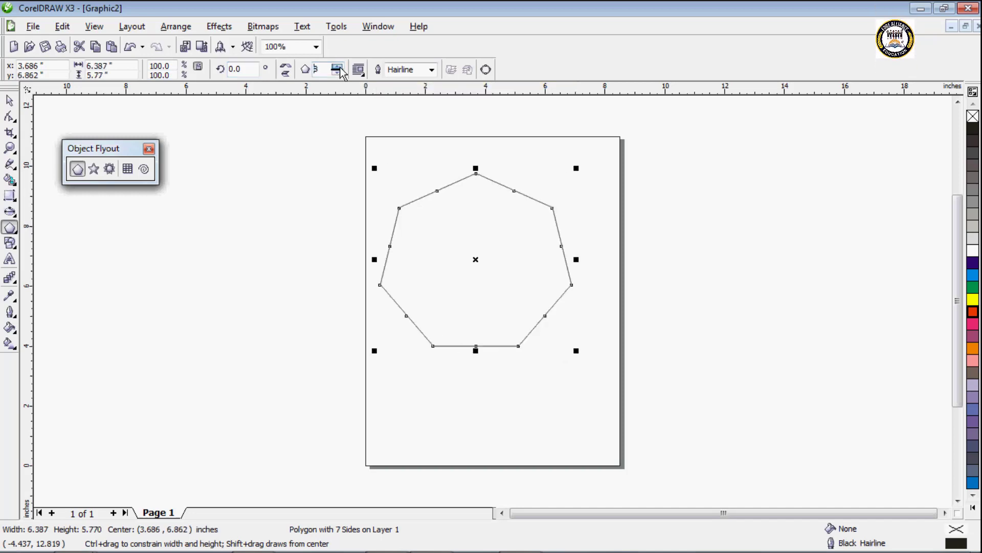
{"action": "left_click", "coordinate": [340, 69]}
{"action": "left_click", "coordinate": [340, 69]}
{"action": "left_click", "coordinate": [339, 69]}
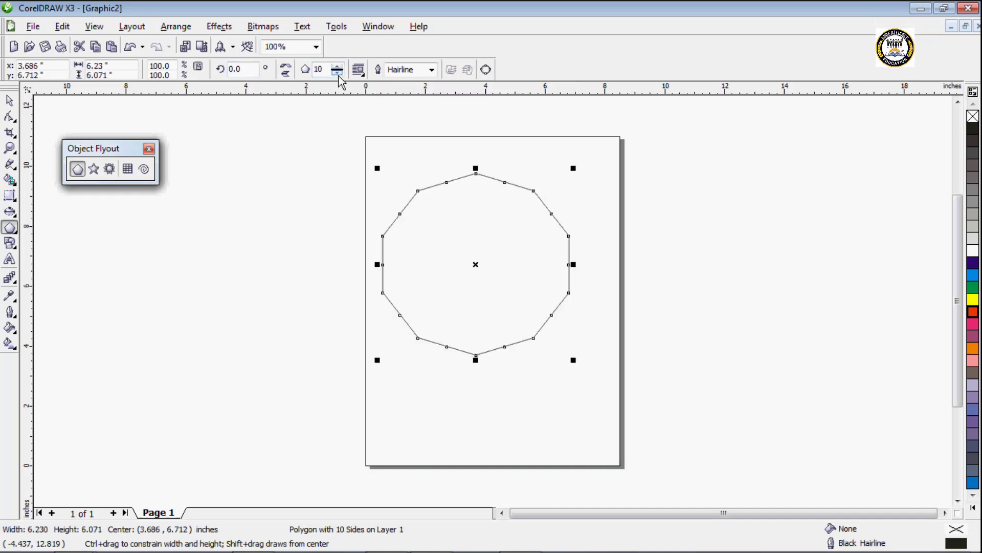
{"action": "left_click", "coordinate": [338, 72]}
{"action": "left_click", "coordinate": [337, 73]}
{"action": "left_click", "coordinate": [338, 73]}
{"action": "left_click", "coordinate": [337, 73]}
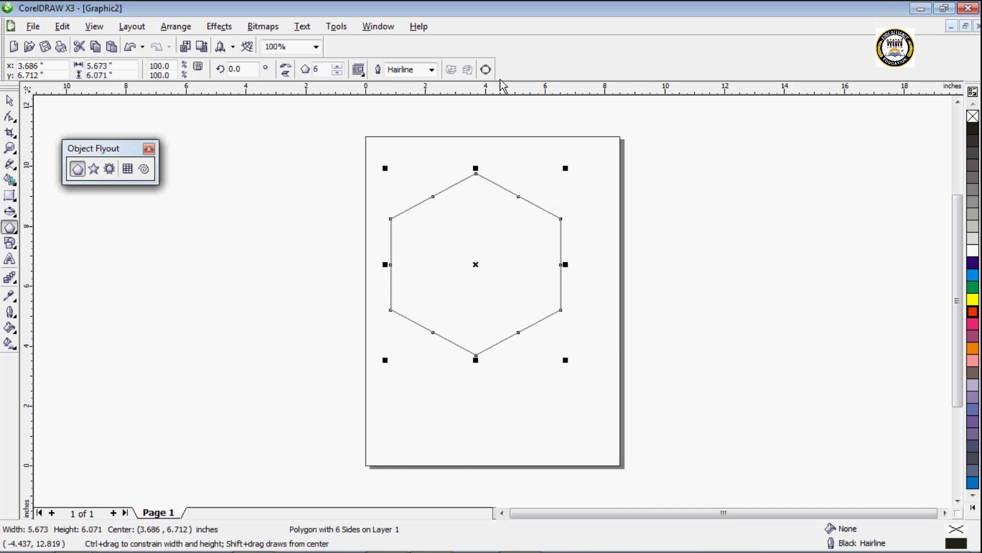
Step: Give the hexagon a 2.0 mm cyan outline and a yellow fill, then view its text wrapping options without changing them
{"action": "left_click", "coordinate": [432, 70]}
{"action": "left_click", "coordinate": [406, 177]}
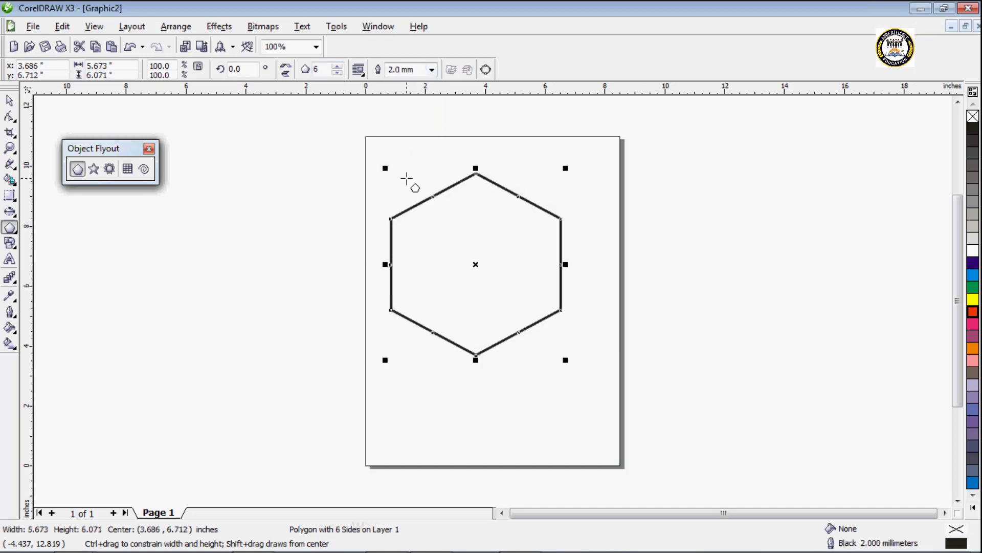
{"action": "right_click", "coordinate": [974, 276]}
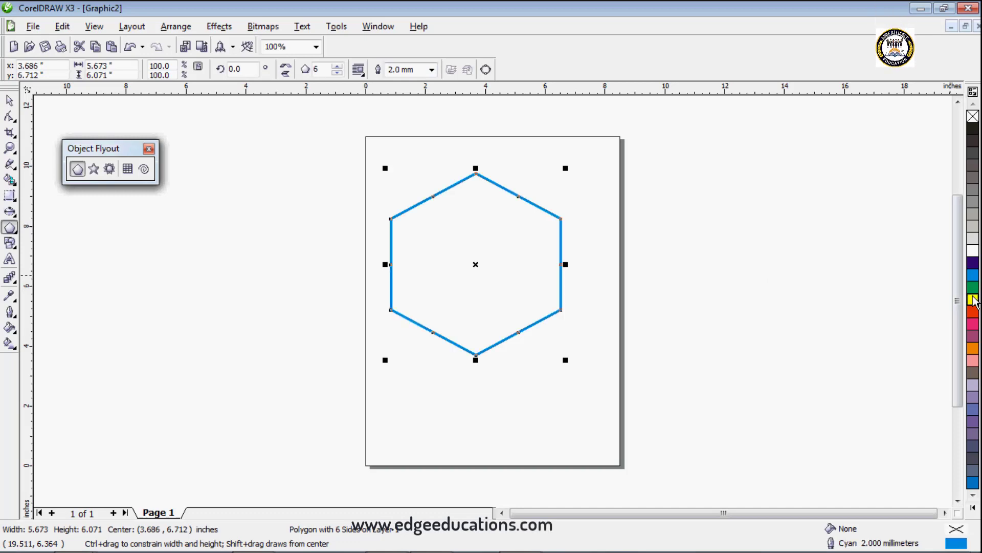
{"action": "left_click", "coordinate": [973, 299]}
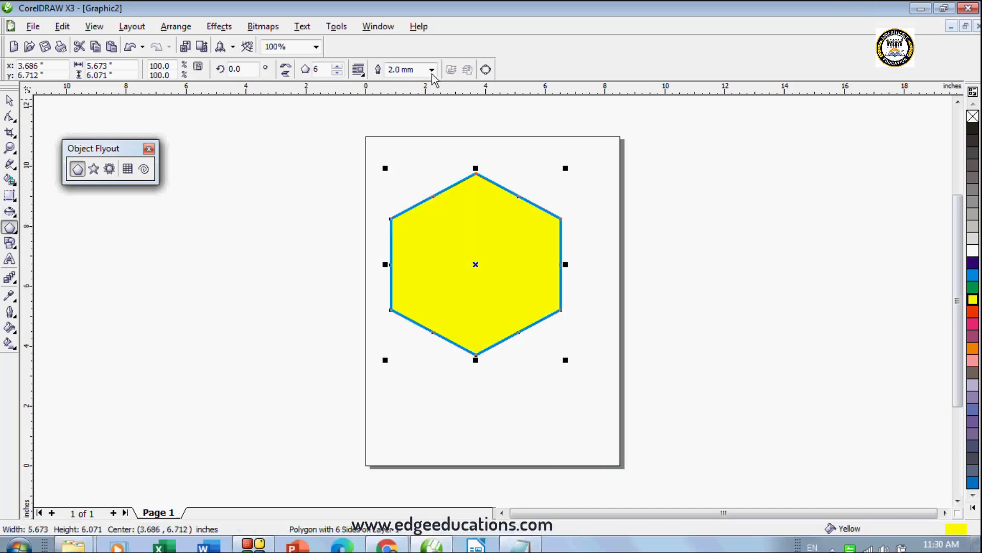
{"action": "left_click", "coordinate": [359, 71]}
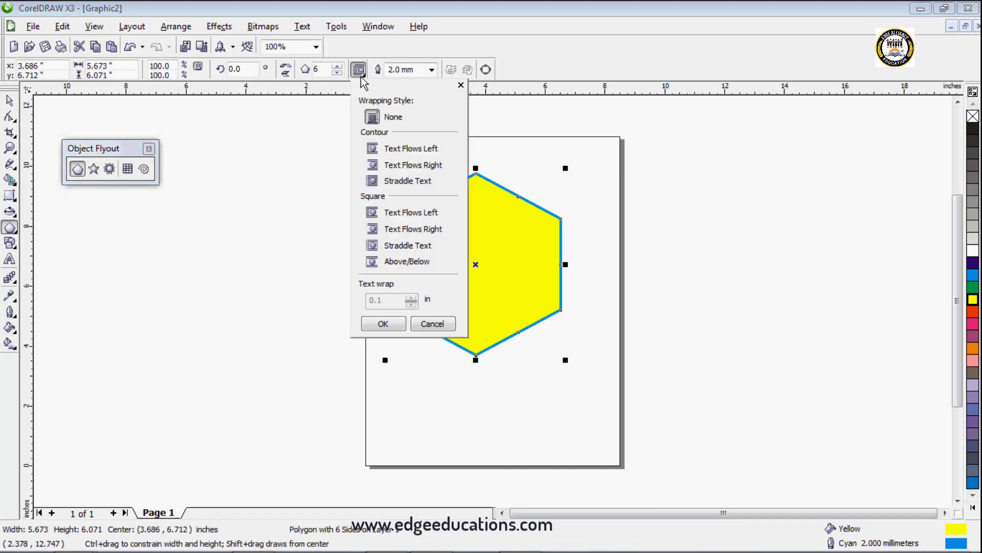
{"action": "left_click", "coordinate": [462, 86]}
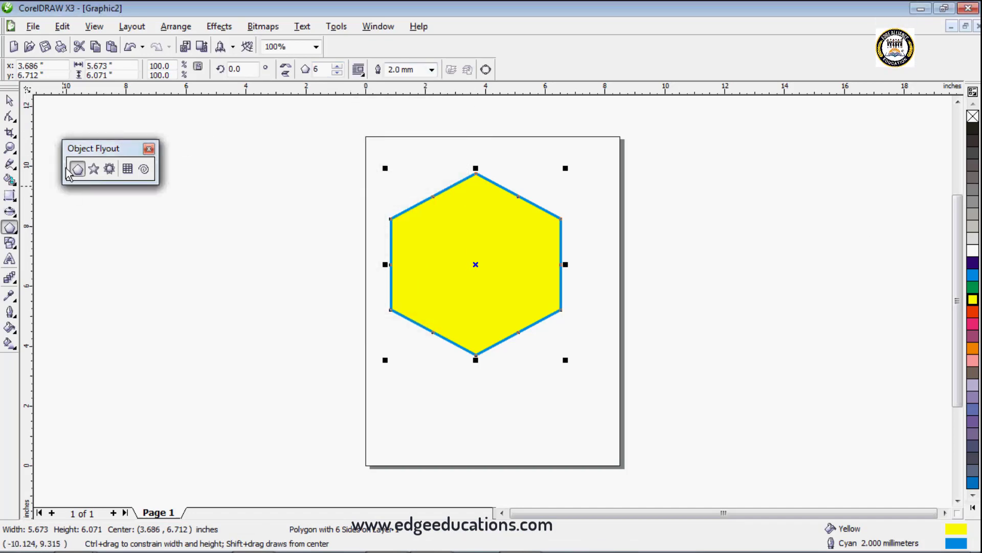
Step: Draw a star about 6.3 by 6.8 in beside the hexagon, overlapping the page's left edge
{"action": "left_click", "coordinate": [93, 169]}
{"action": "mouse_move", "coordinate": [183, 183]}
{"action": "left_mouse_down"}
{"action": "mouse_move", "coordinate": [247, 282]}
{"action": "mouse_move", "coordinate": [376, 392]}
{"action": "left_mouse_up"}
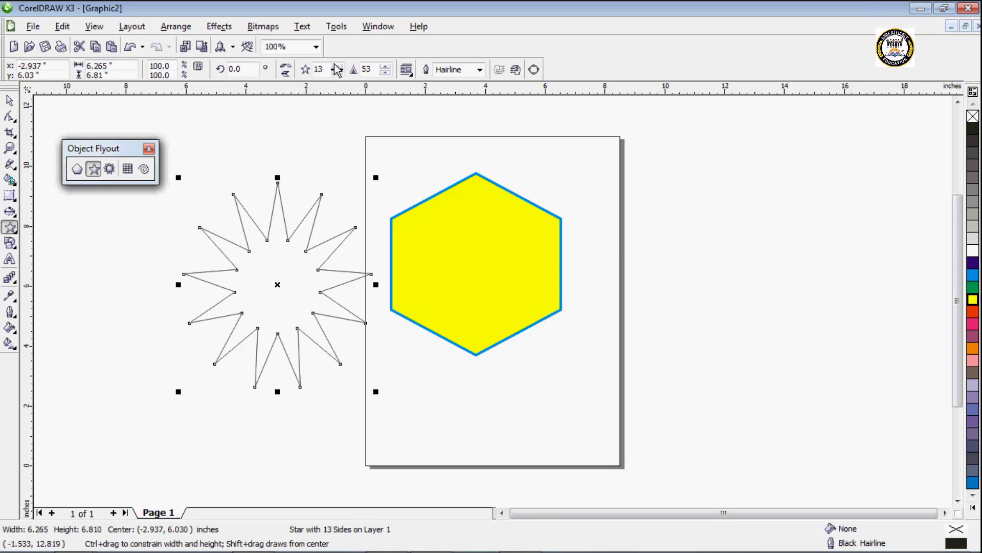
Step: Give the star 12 points, a sharpness of 51, a 2.0 mm cyan outline and a pink fill
{"action": "left_click_drag", "start_coordinate": [337, 67], "coordinate": [390, 75]}
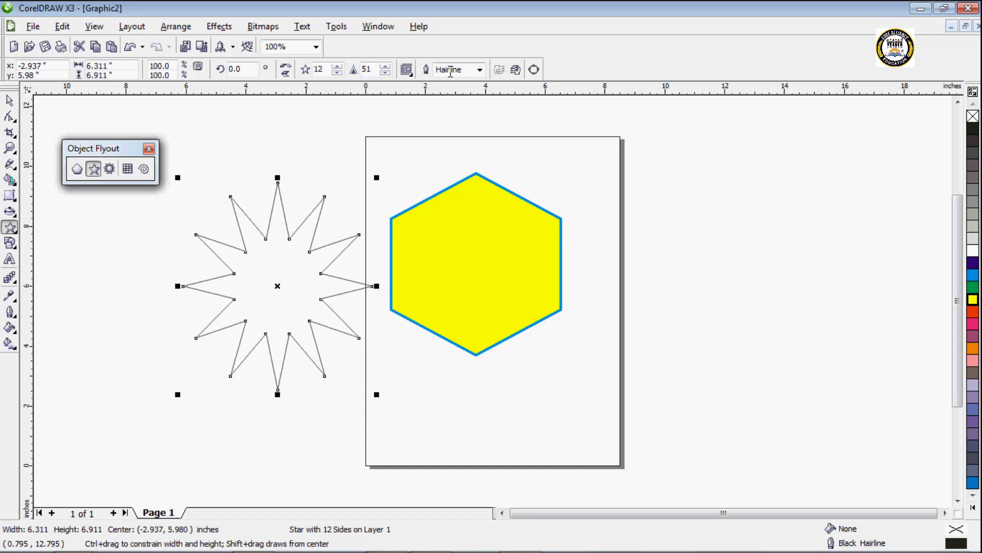
{"action": "left_click", "coordinate": [483, 70]}
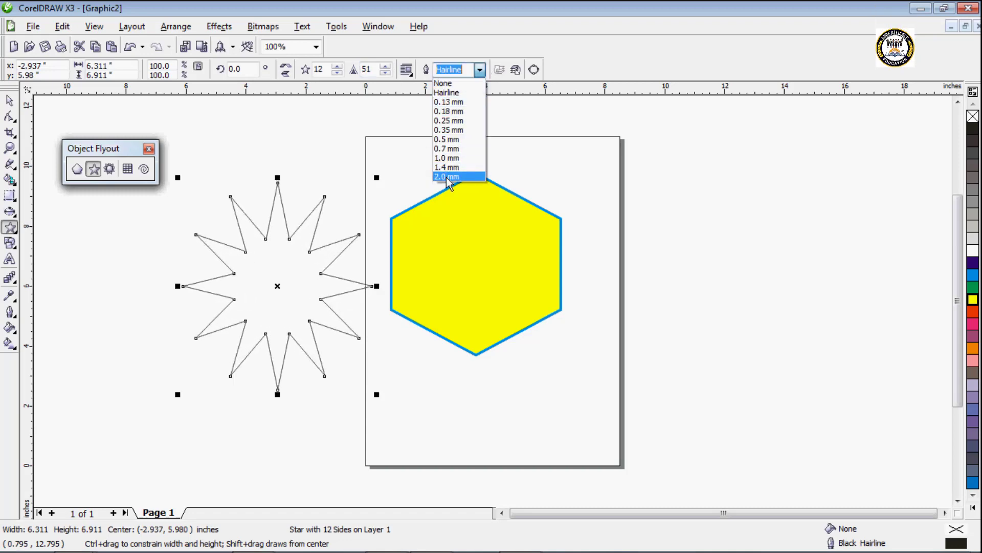
{"action": "left_click", "coordinate": [448, 177]}
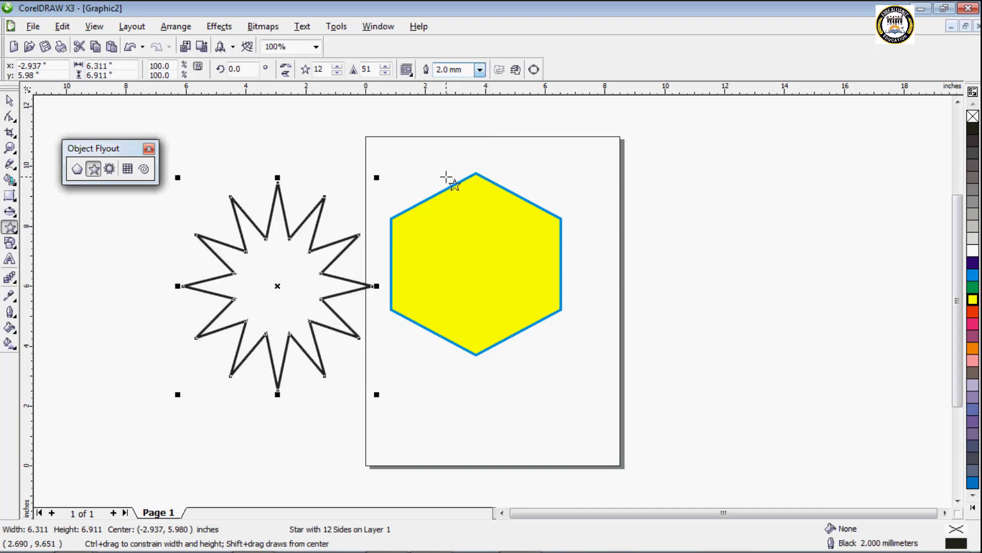
{"action": "right_click", "coordinate": [974, 263]}
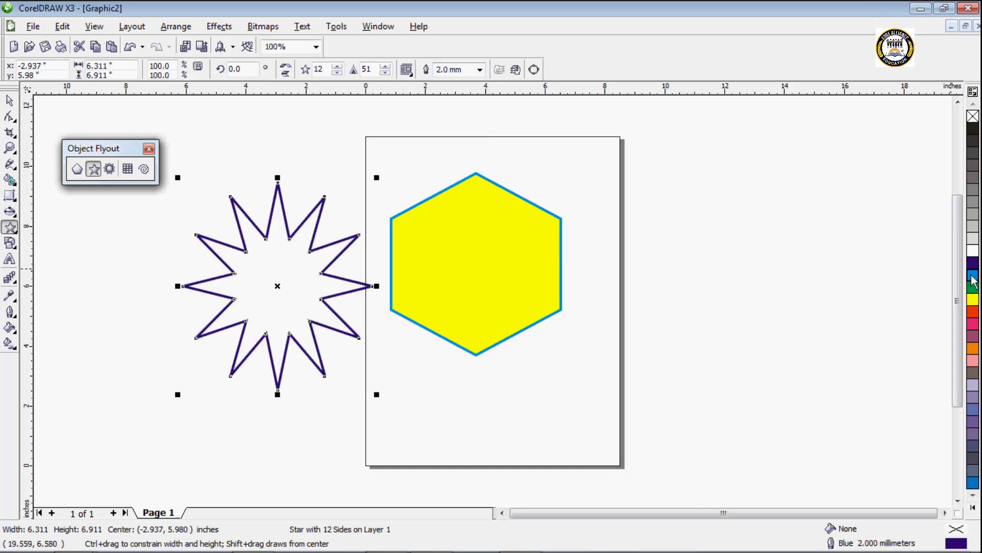
{"action": "right_click", "coordinate": [972, 276]}
{"action": "left_click", "coordinate": [973, 300]}
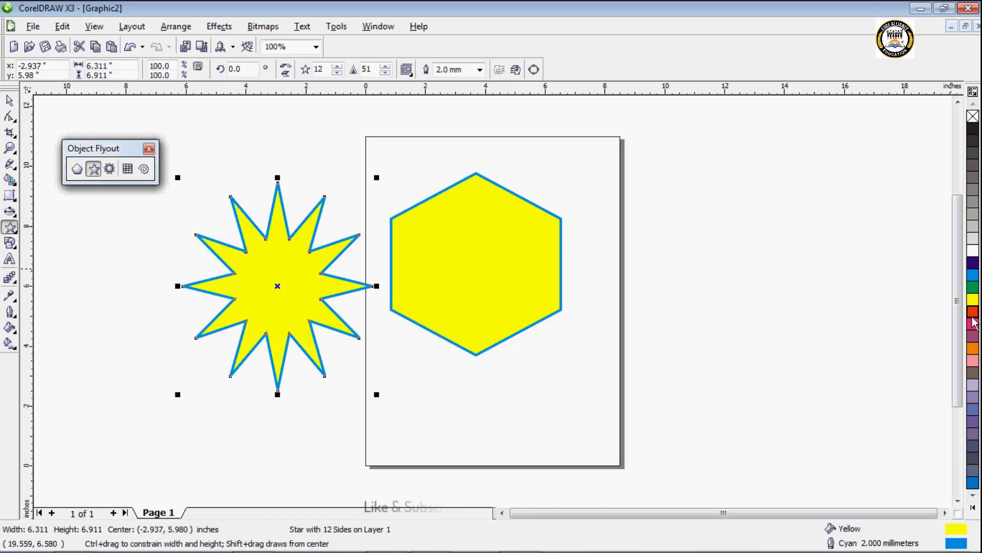
{"action": "left_click", "coordinate": [972, 311]}
{"action": "left_click", "coordinate": [973, 361]}
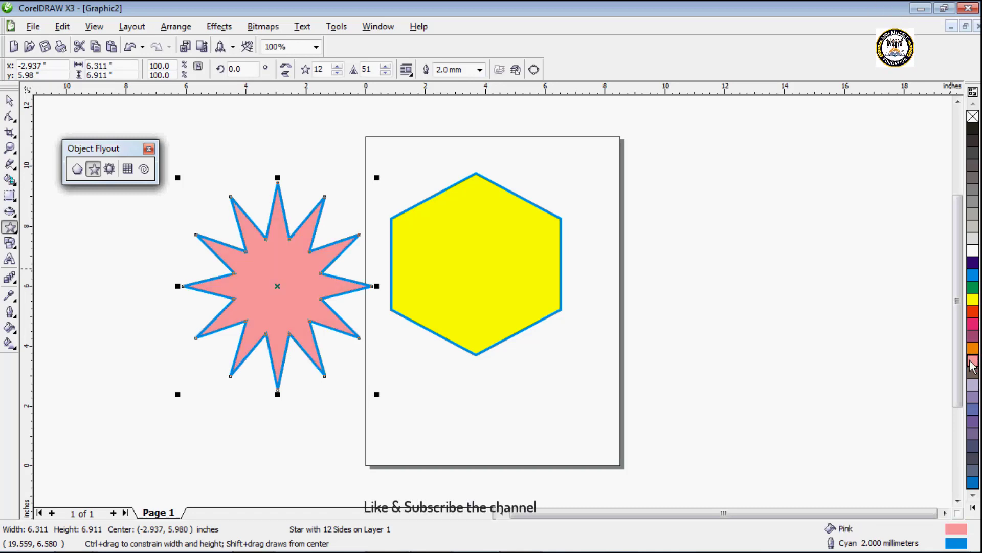
Step: Enlarge the star slightly to about 6.4 by 7.0 in and move it right of the hexagon, overlapping the page's right edge
{"action": "left_click", "coordinate": [9, 101]}
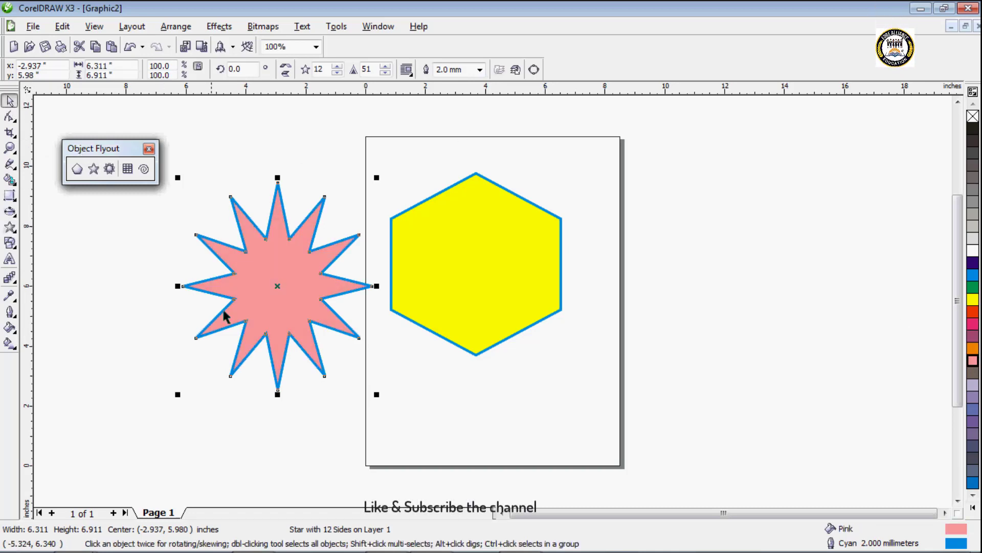
{"action": "mouse_move", "coordinate": [377, 394]}
{"action": "left_mouse_down"}
{"action": "mouse_move", "coordinate": [329, 313]}
{"action": "mouse_move", "coordinate": [351, 351]}
{"action": "mouse_move", "coordinate": [306, 303]}
{"action": "mouse_move", "coordinate": [379, 395]}
{"action": "left_mouse_up"}
{"action": "left_click_drag", "start_coordinate": [270, 287], "coordinate": [681, 212]}
Step: Rotate the pink star about its centre to 324.5 degrees and undo the rotation
{"action": "left_click", "coordinate": [690, 209]}
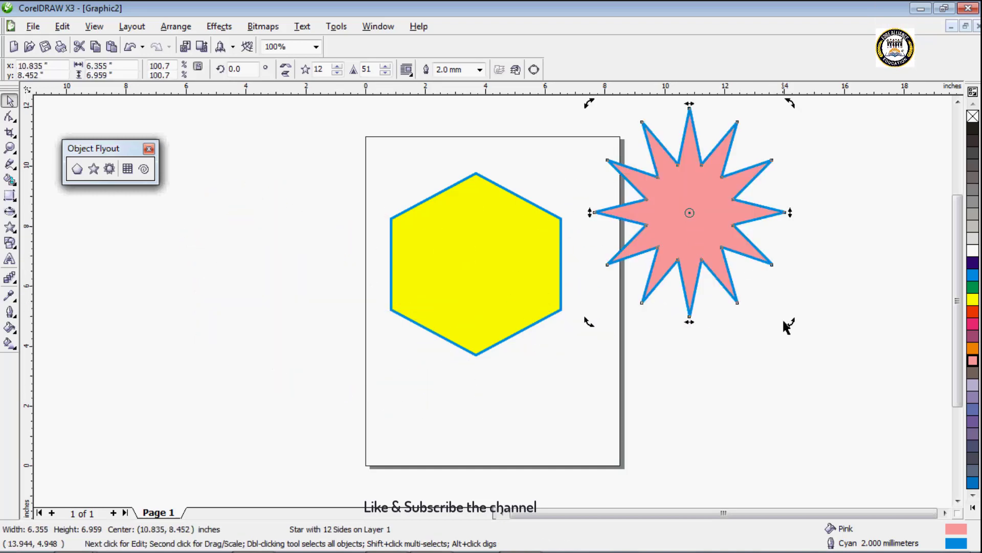
{"action": "left_click_drag", "start_coordinate": [789, 322], "coordinate": [707, 350]}
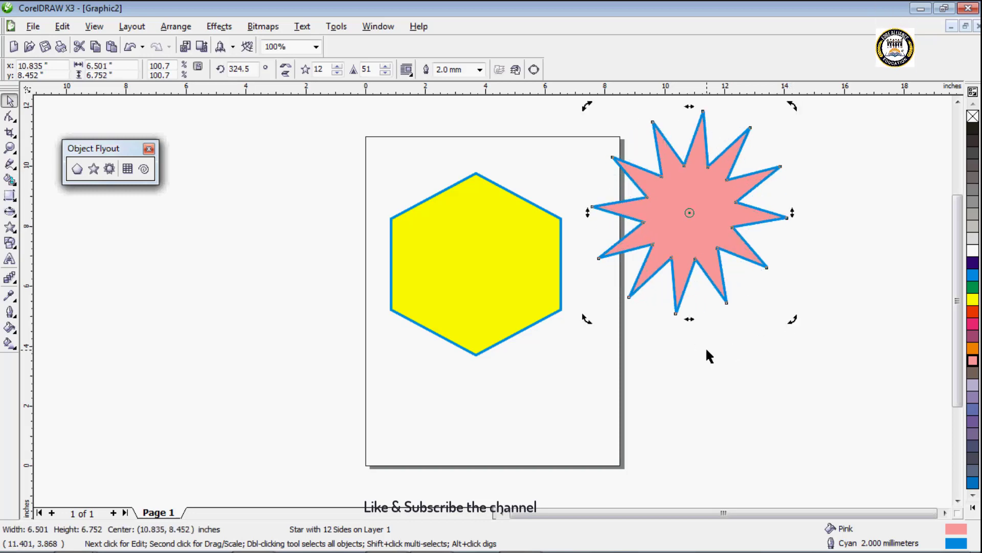
{"action": "key", "text": "ctrl+z"}
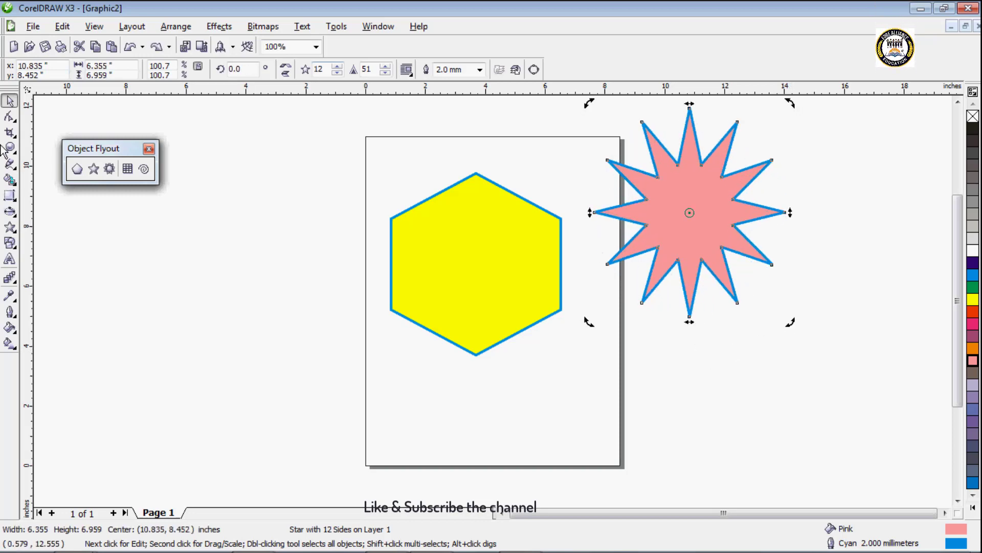
Step: Draw a complex star about 7.7 by 7.3 in beside the page's left edge and set its horizontal position to 4.072 in
{"action": "left_click", "coordinate": [109, 169]}
{"action": "left_click_drag", "start_coordinate": [117, 217], "coordinate": [330, 432]}
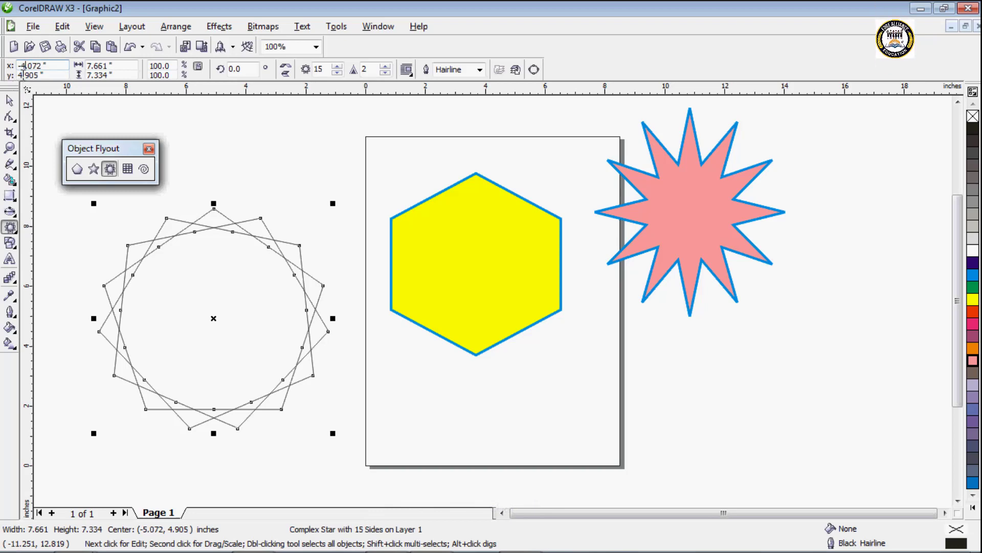
{"action": "key", "text": "BackSpace"}
{"action": "key", "text": "BackSpace"}
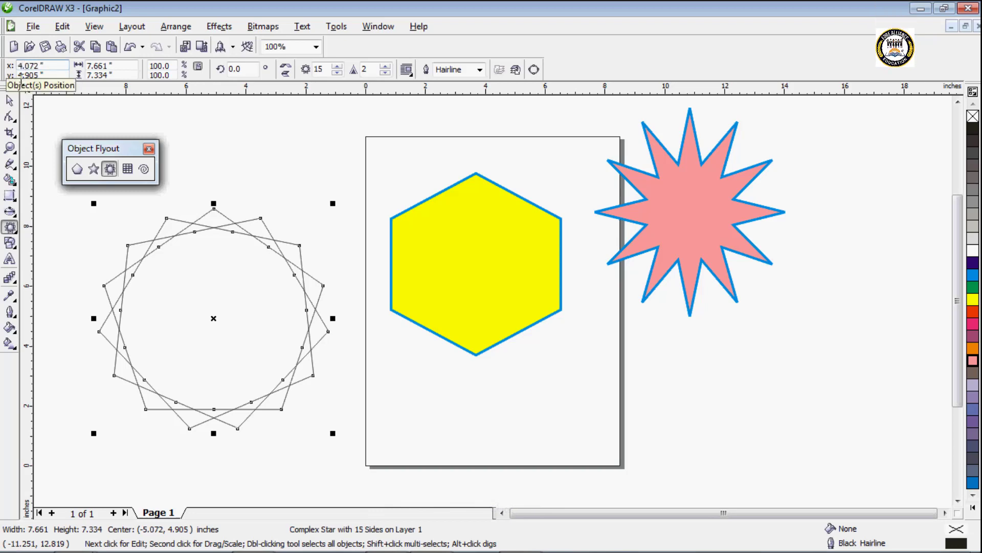
{"action": "key", "text": "Return"}
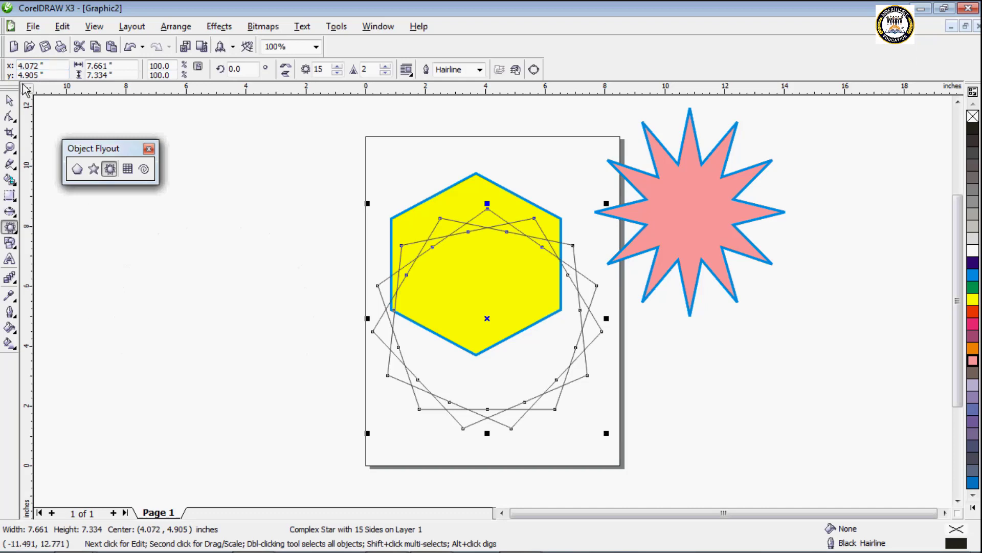
Step: Resize the complex star to 6.661 in wide and 5.334 in high
{"action": "left_click", "coordinate": [91, 75]}
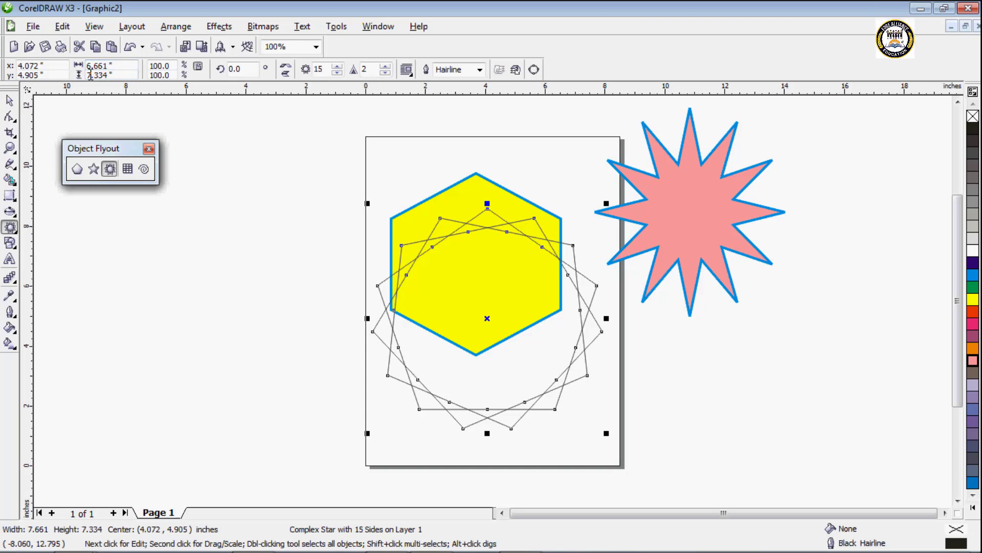
{"action": "key", "text": "BackSpace"}
{"action": "key", "text": "Return"}
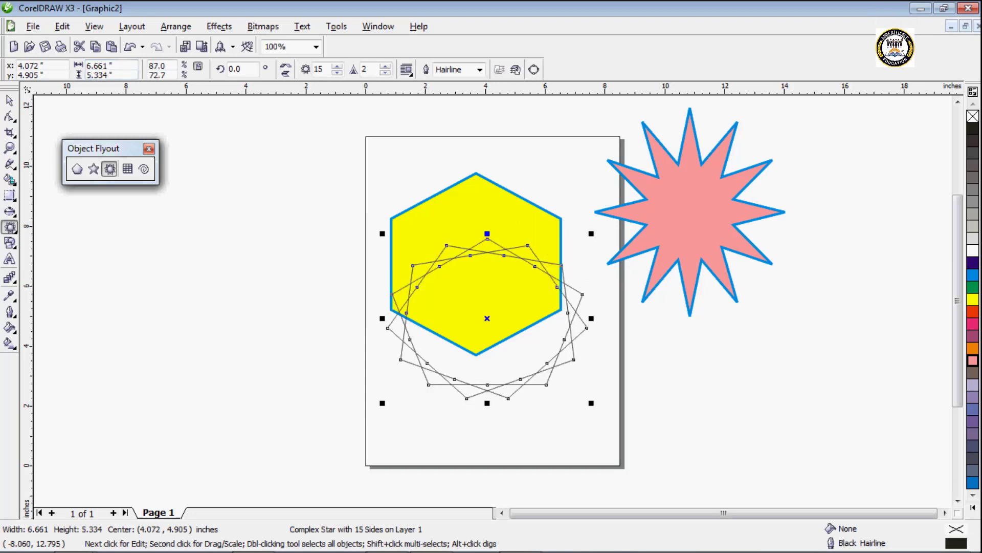
Step: Raise the complex star's number of points to 18, lower it to 13, and set its sharpness to 4
{"action": "left_click", "coordinate": [337, 67]}
{"action": "left_click", "coordinate": [337, 67]}
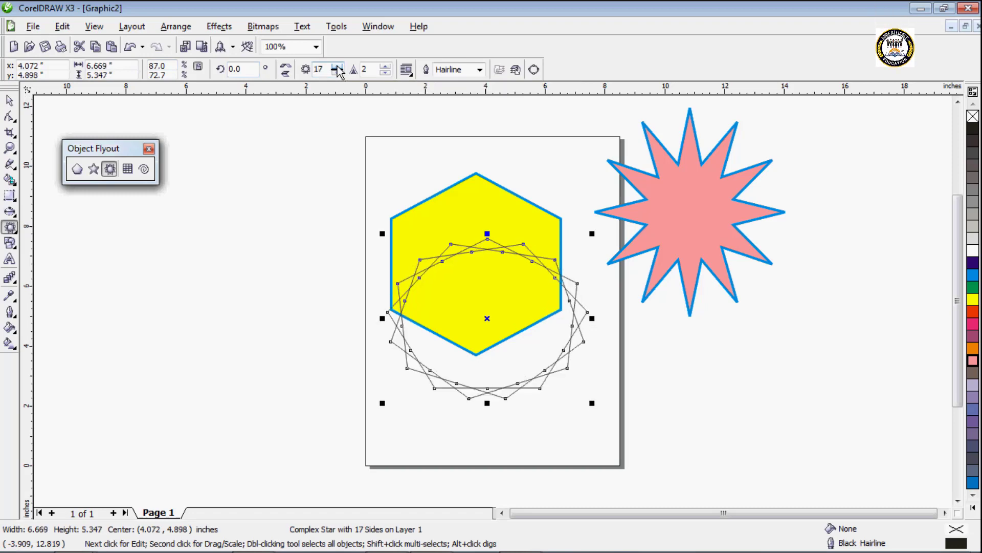
{"action": "left_click", "coordinate": [337, 67]}
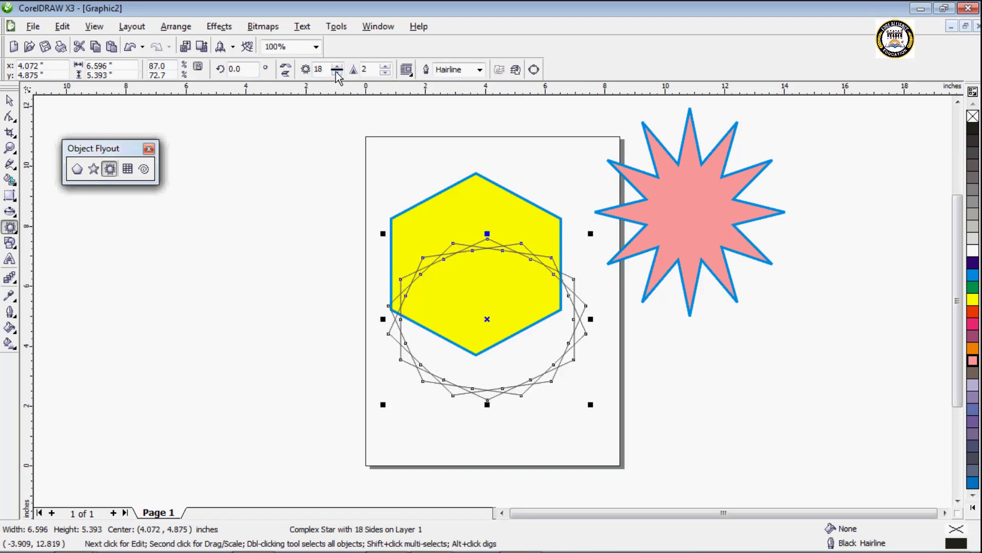
{"action": "left_click", "coordinate": [336, 72]}
{"action": "left_click", "coordinate": [337, 73]}
{"action": "left_click", "coordinate": [337, 73]}
{"action": "left_click", "coordinate": [336, 72]}
{"action": "left_click", "coordinate": [337, 73]}
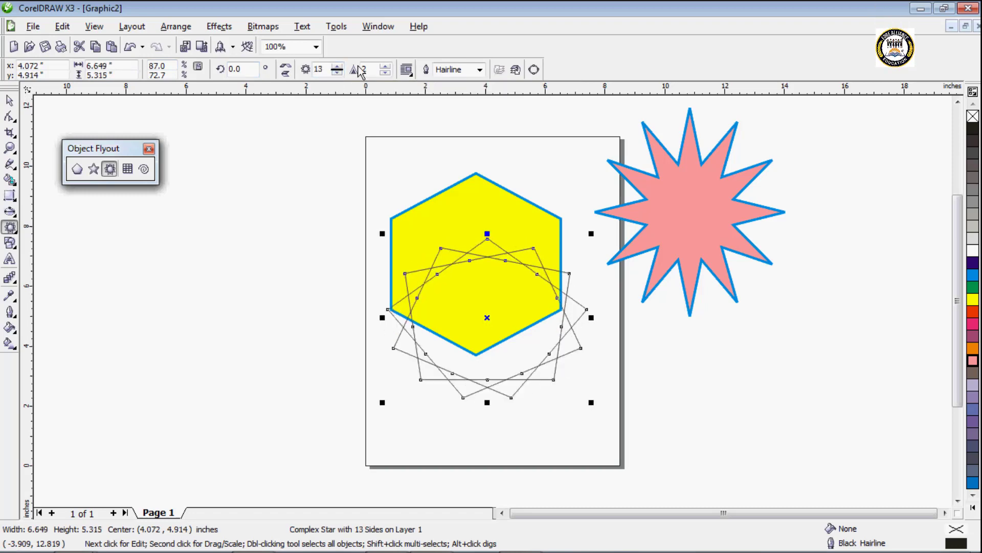
{"action": "left_click", "coordinate": [385, 67]}
{"action": "left_click", "coordinate": [384, 67]}
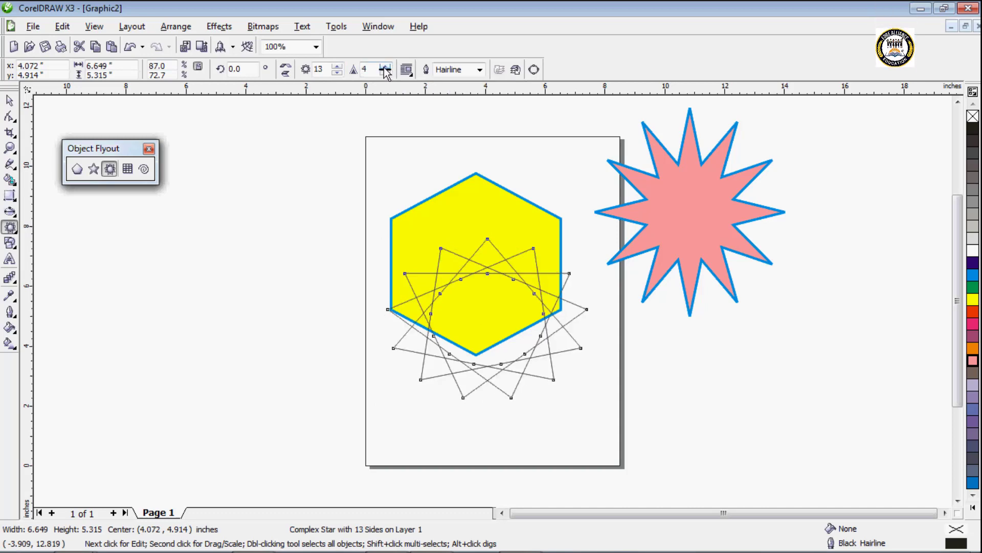
{"action": "left_click", "coordinate": [384, 67]}
{"action": "left_click", "coordinate": [385, 74]}
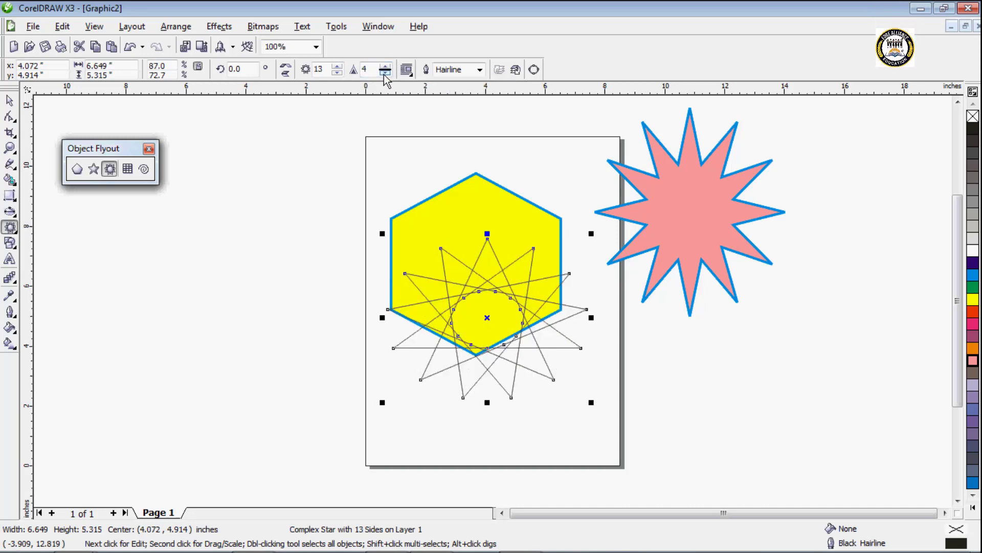
{"action": "left_click", "coordinate": [385, 73]}
{"action": "left_click", "coordinate": [385, 67]}
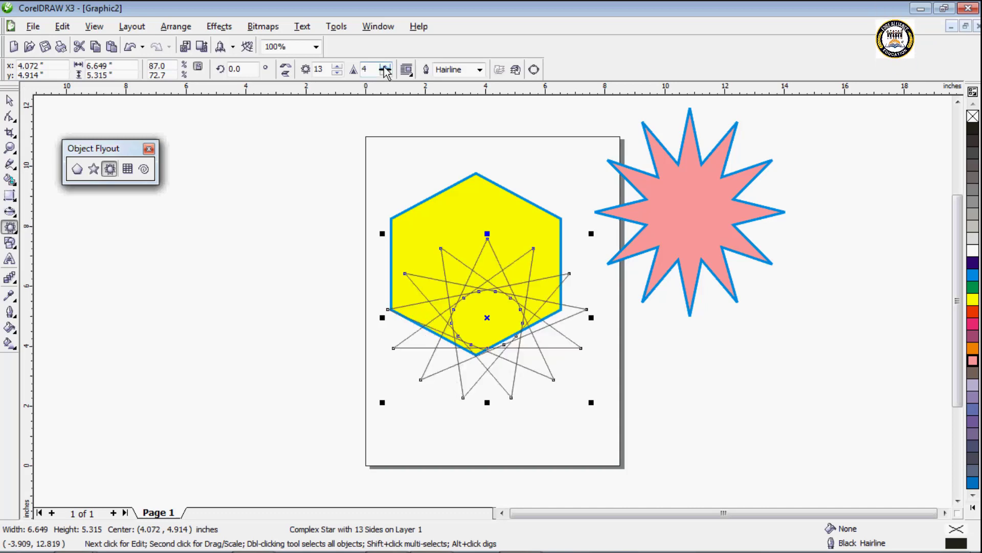
Step: Give the complex star a 2.0 mm cyan outline and an orange fill, and move it off the page below the pink star
{"action": "left_click", "coordinate": [480, 69]}
{"action": "left_click", "coordinate": [458, 176]}
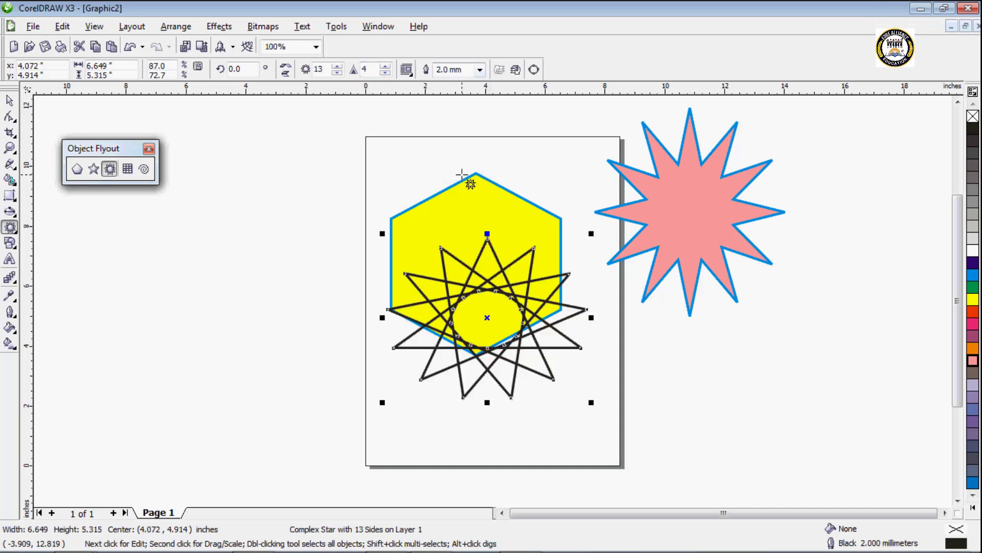
{"action": "right_click", "coordinate": [973, 278]}
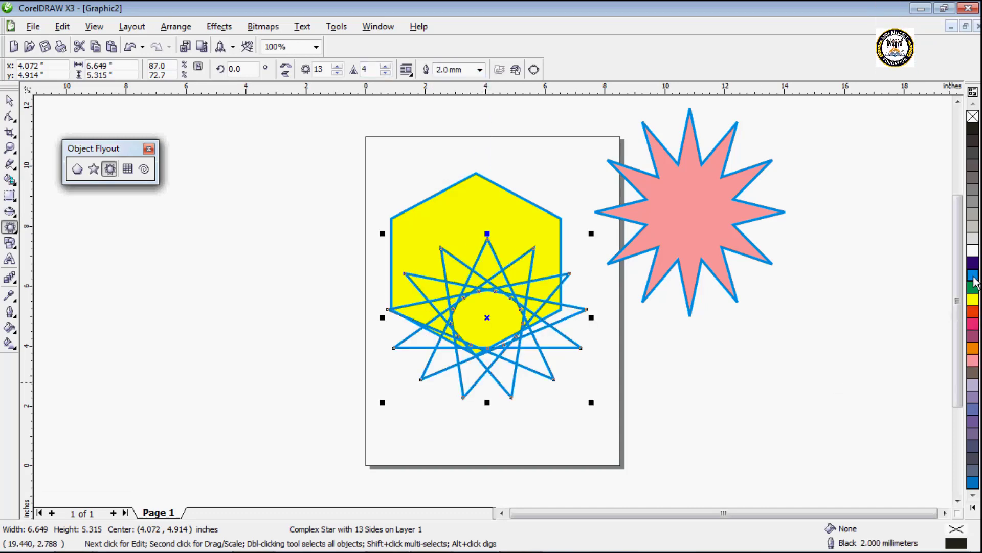
{"action": "left_click", "coordinate": [973, 311]}
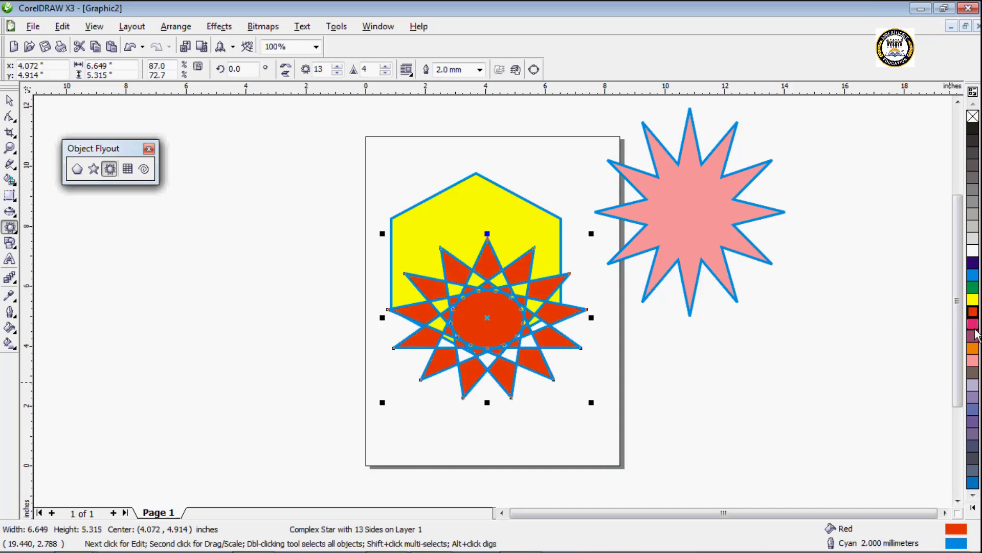
{"action": "left_click", "coordinate": [973, 349]}
{"action": "left_click", "coordinate": [9, 101]}
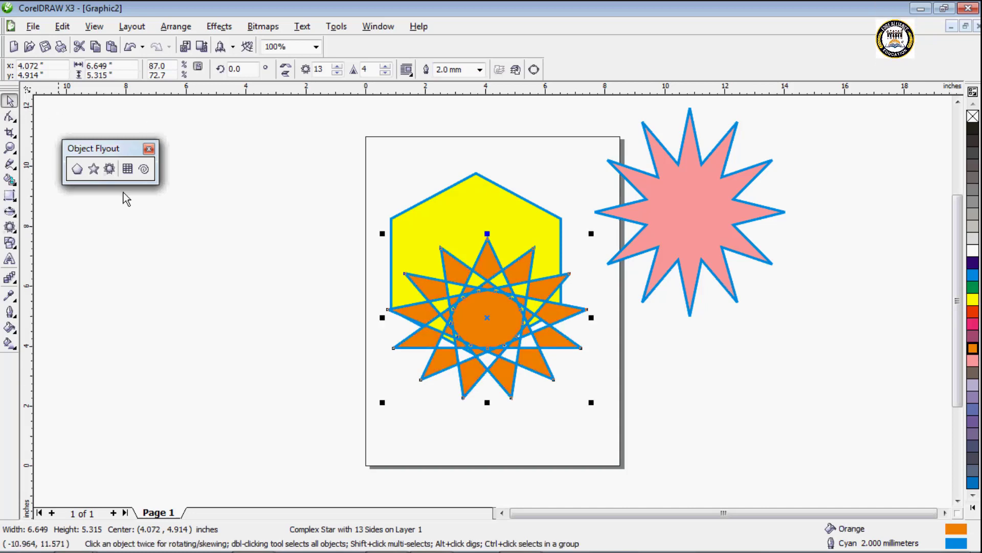
{"action": "left_click_drag", "start_coordinate": [471, 314], "coordinate": [784, 359]}
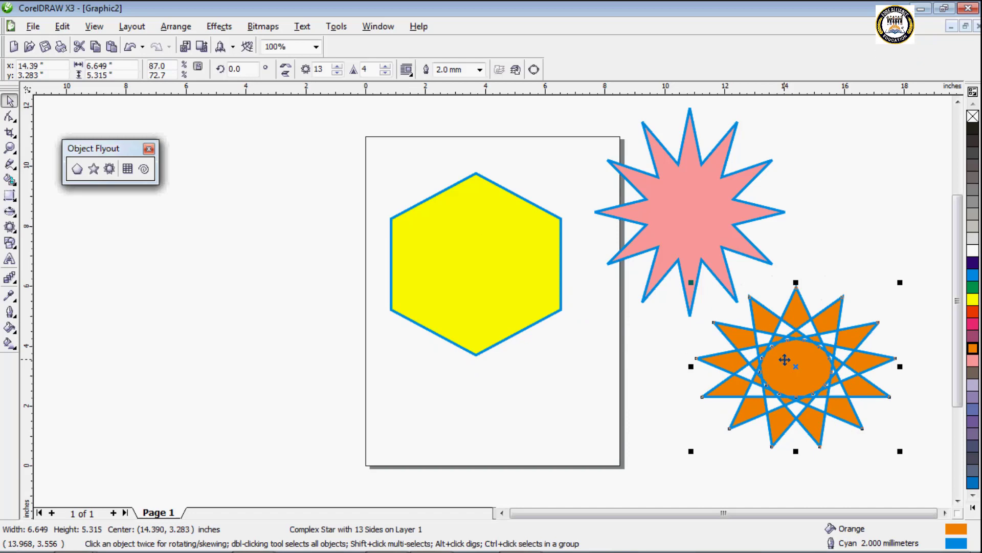
Step: Draw a 2 by 2 graph paper grid about 5.8 by 5.4 in left of the hexagon, with a cyan outline and yellow fill
{"action": "left_click", "coordinate": [128, 169]}
{"action": "left_click_drag", "start_coordinate": [195, 138], "coordinate": [369, 300]}
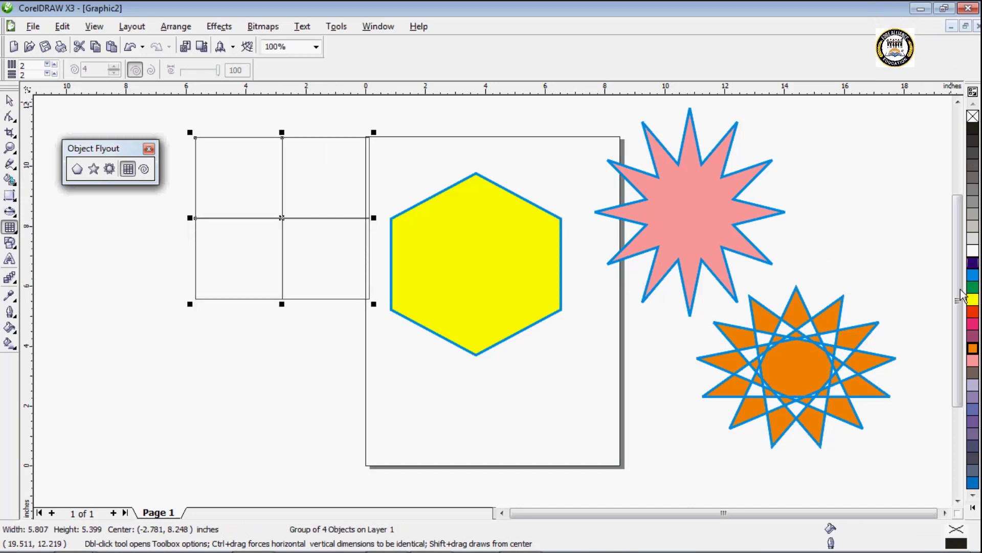
{"action": "right_click", "coordinate": [972, 275]}
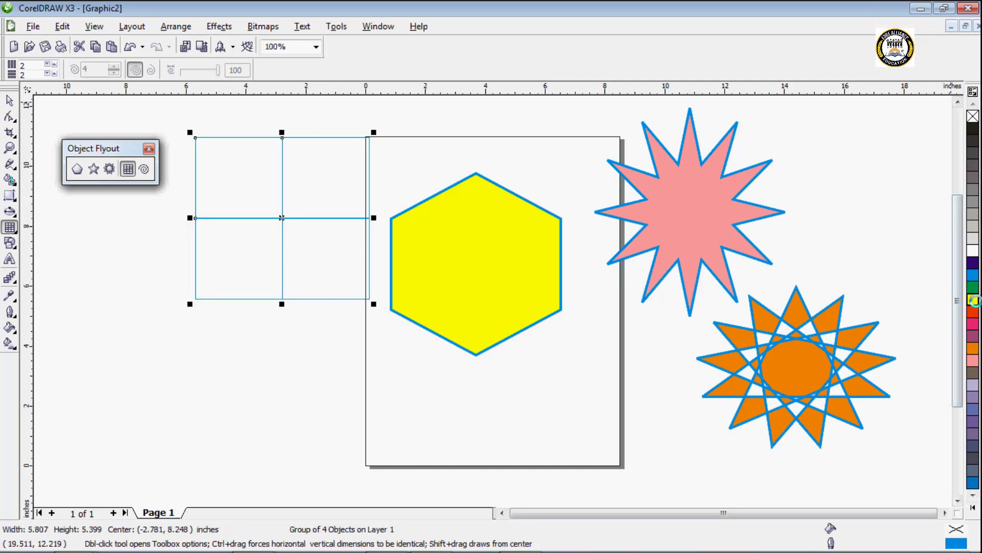
{"action": "left_click", "coordinate": [973, 299]}
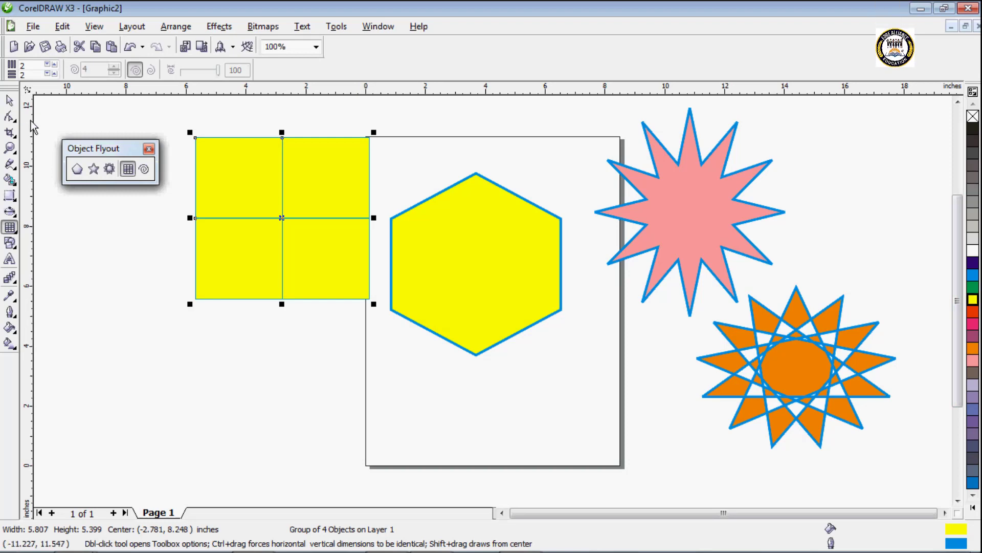
Step: Set the graph paper to 5 columns and 5 rows and draw a grid about 7.0 by 5.8 in below the yellow grid
{"action": "left_click", "coordinate": [51, 68]}
{"action": "left_click", "coordinate": [55, 65]}
{"action": "left_click", "coordinate": [48, 73]}
{"action": "left_click", "coordinate": [55, 74]}
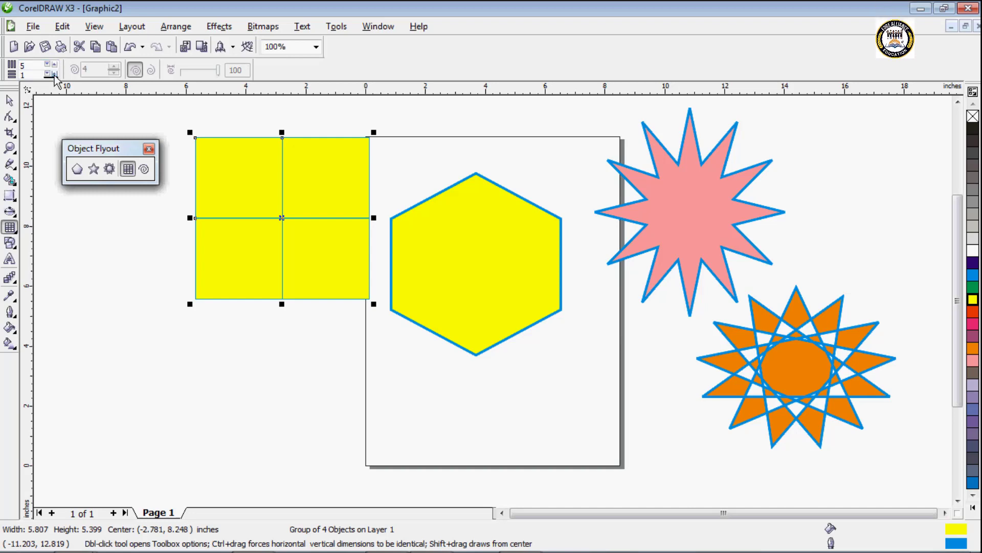
{"action": "left_click", "coordinate": [54, 73]}
{"action": "left_click_drag", "start_coordinate": [122, 305], "coordinate": [336, 482]}
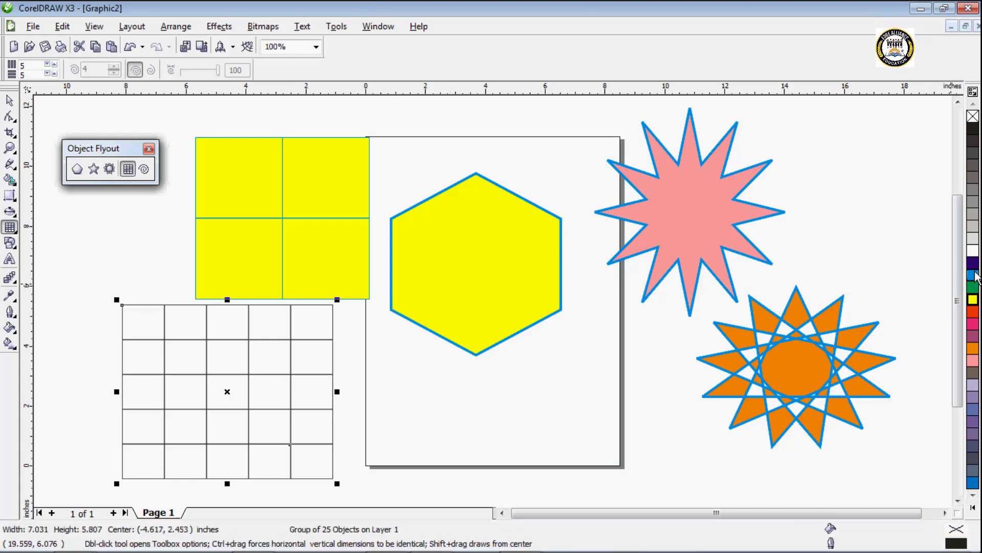
Step: Give the 5 by 5 grid a red fill and an orange outline, and move it right of the page over the pink star
{"action": "left_click", "coordinate": [973, 299]}
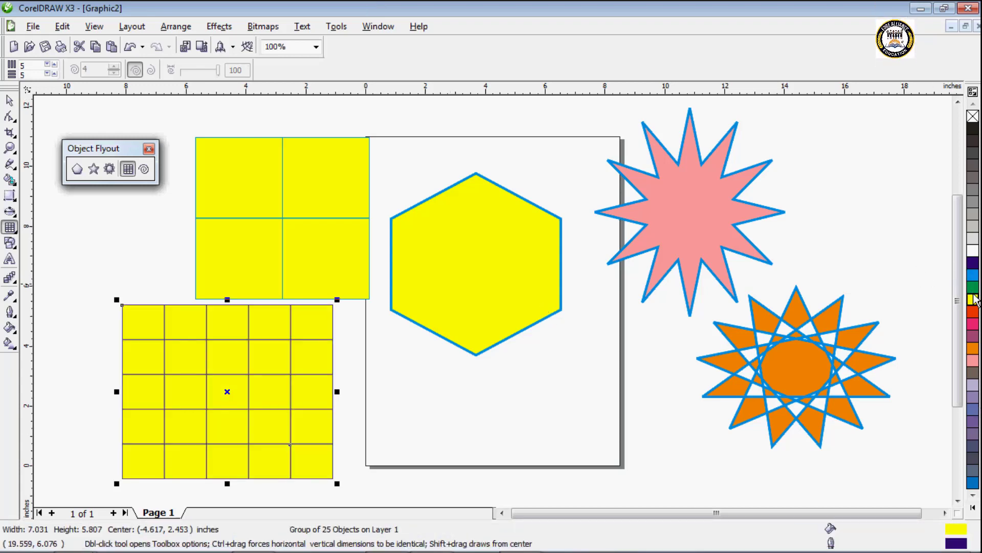
{"action": "left_click", "coordinate": [973, 311]}
{"action": "right_click", "coordinate": [972, 349]}
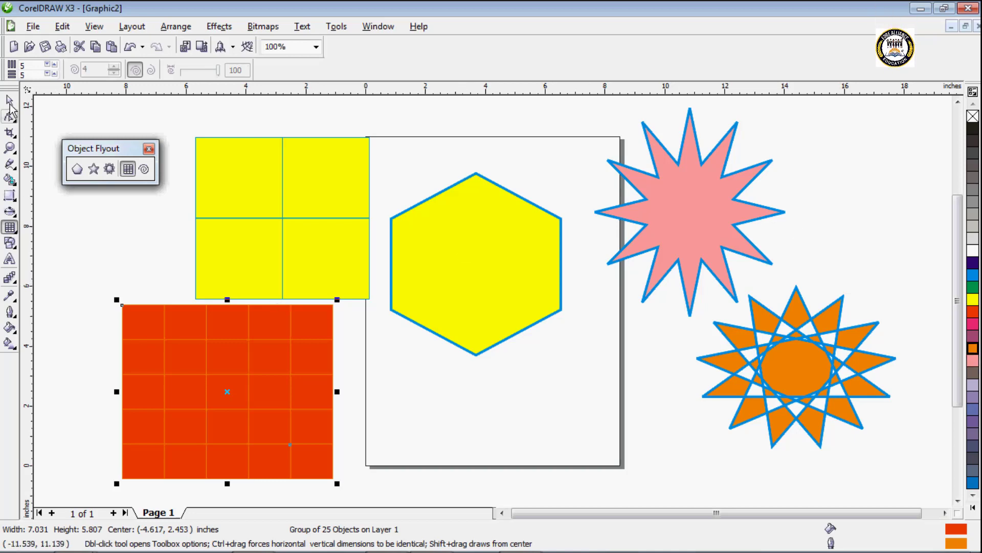
{"action": "left_click", "coordinate": [9, 102]}
{"action": "left_click_drag", "start_coordinate": [168, 362], "coordinate": [749, 178]}
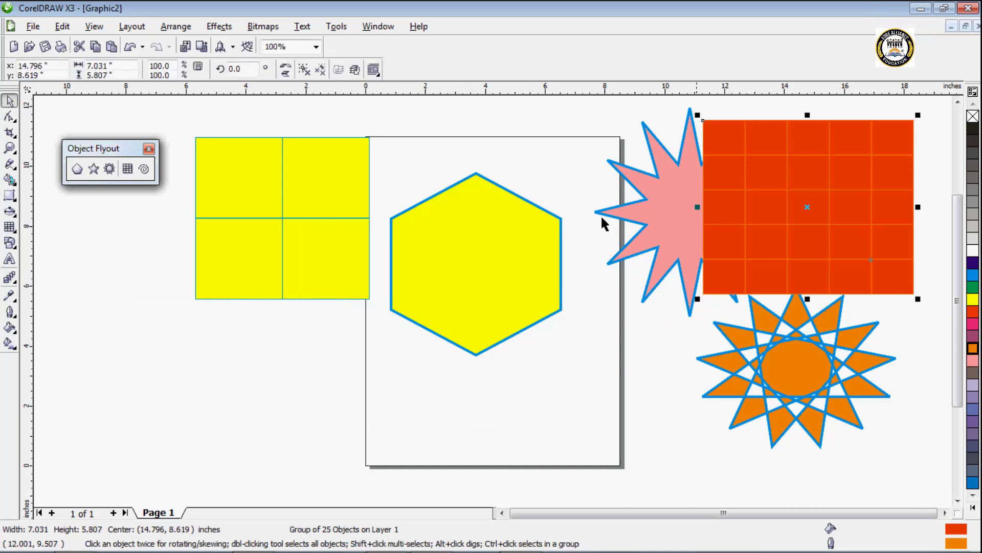
Step: Move the yellow grid right of the page over the complex star, and draw an 11-revolution symmetrical spiral about 6.3 in wide left of the page
{"action": "left_click_drag", "start_coordinate": [280, 190], "coordinate": [757, 324]}
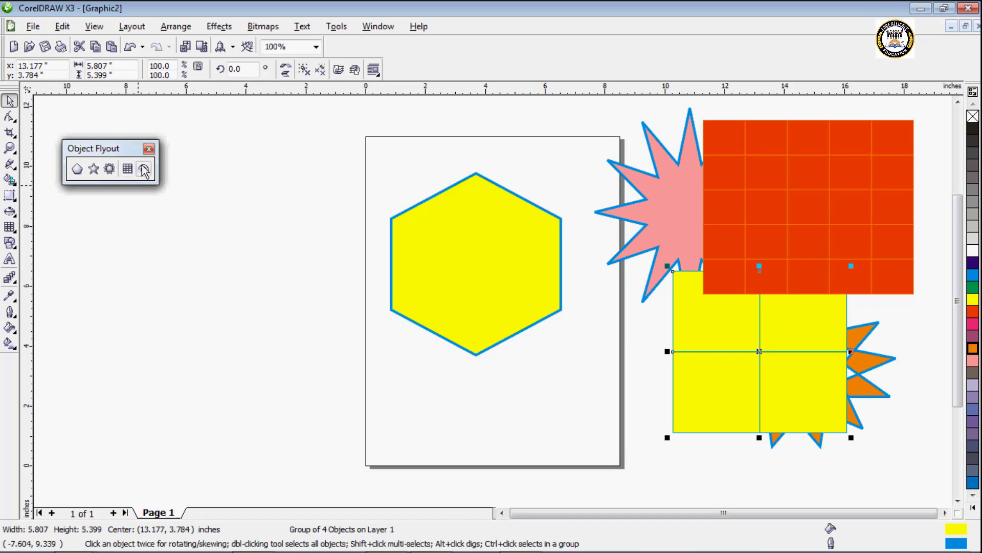
{"action": "left_click", "coordinate": [144, 170]}
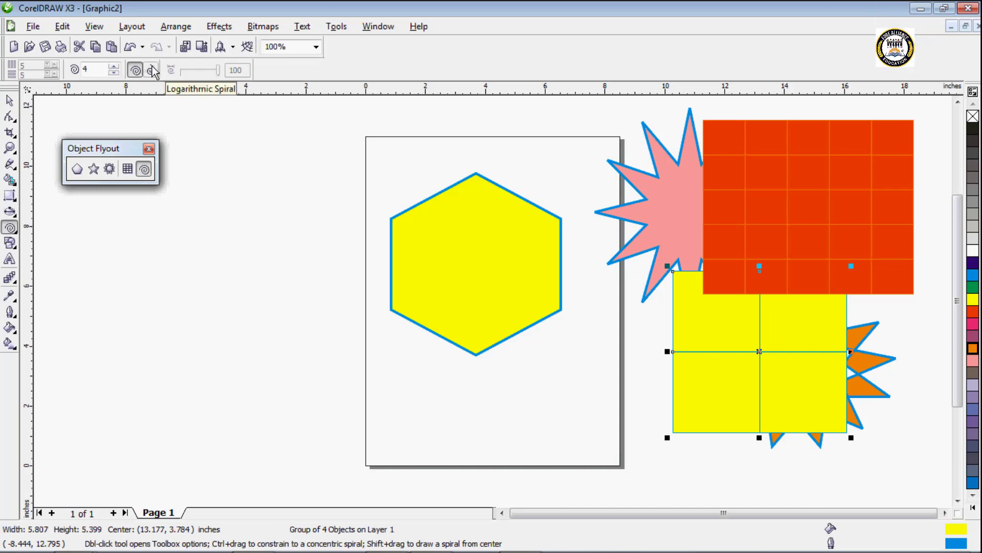
{"action": "left_click", "coordinate": [113, 67]}
{"action": "left_click", "coordinate": [112, 67]}
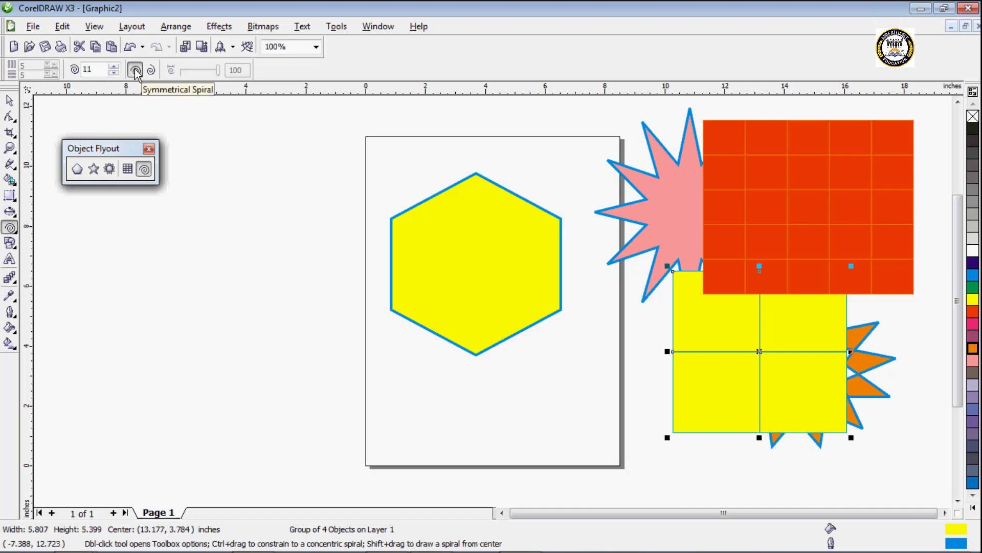
{"action": "left_click_drag", "start_coordinate": [69, 212], "coordinate": [258, 397]}
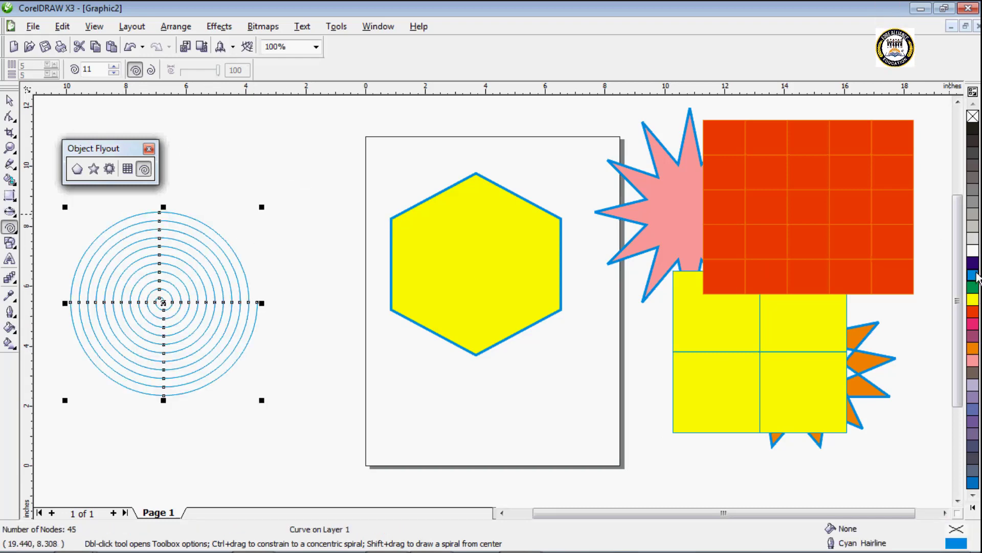
Step: Try a yellow outline on the symmetrical spiral, then set its outline colour to red
{"action": "right_click", "coordinate": [974, 302]}
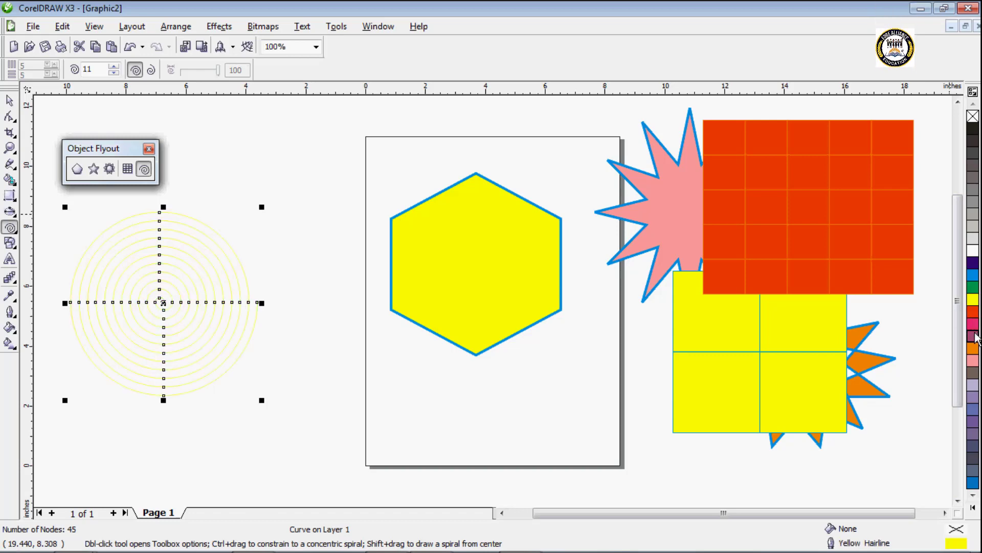
{"action": "right_click", "coordinate": [975, 336]}
{"action": "right_click", "coordinate": [973, 311]}
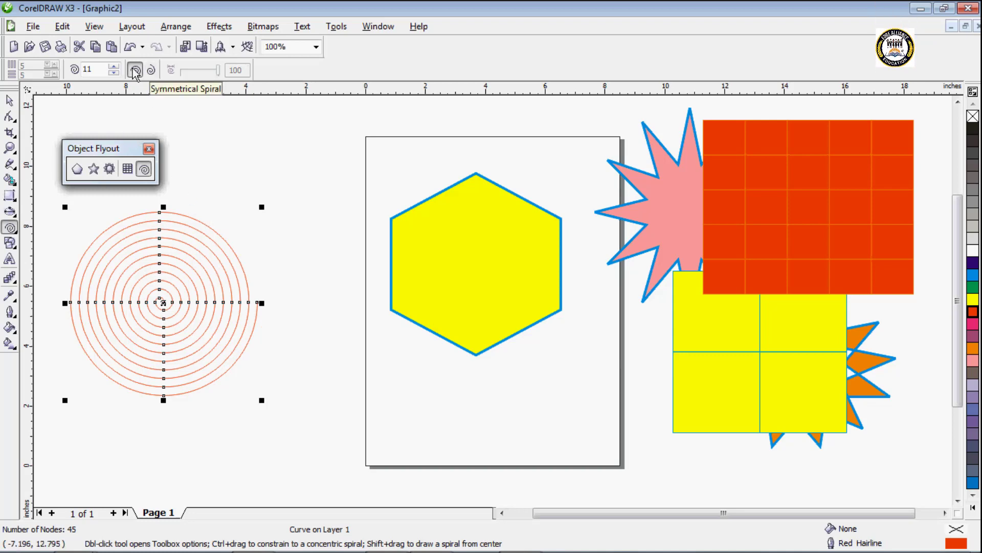
Step: Draw a logarithmic spiral with 19 revolutions and expansion factor 100 across the page's left edge, overlapping the hexagon
{"action": "left_click", "coordinate": [151, 72]}
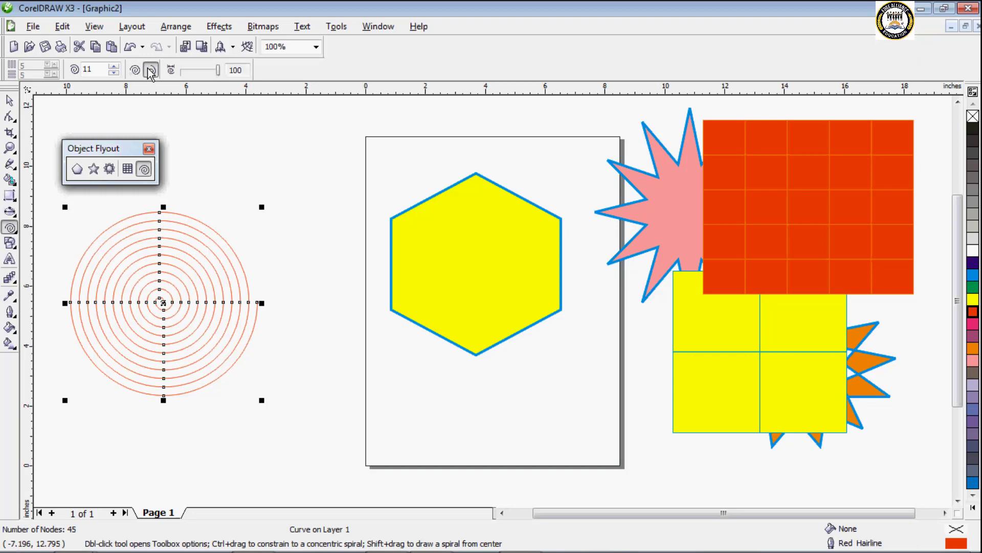
{"action": "left_click", "coordinate": [113, 67]}
{"action": "left_click", "coordinate": [114, 66]}
{"action": "left_click", "coordinate": [113, 67]}
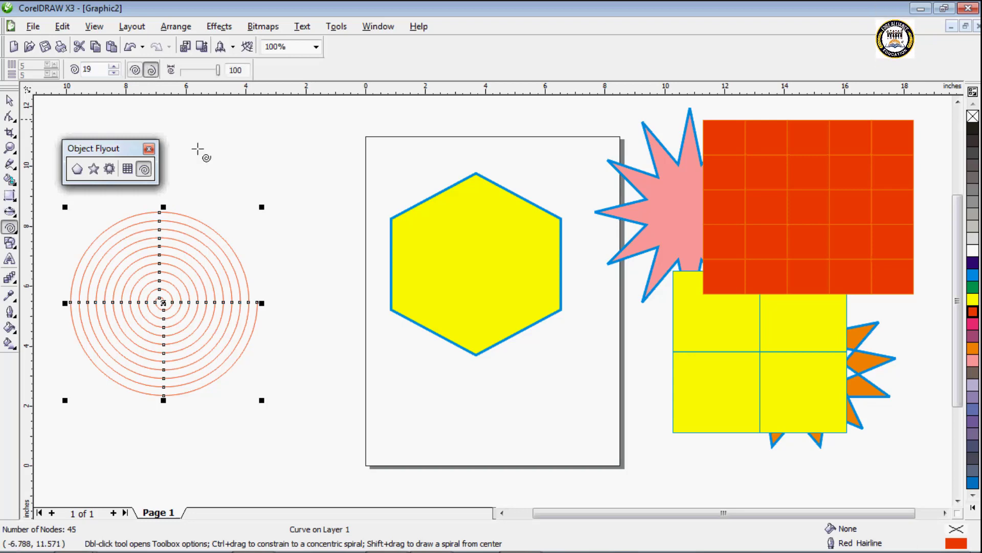
{"action": "left_click_drag", "start_coordinate": [267, 168], "coordinate": [462, 326]}
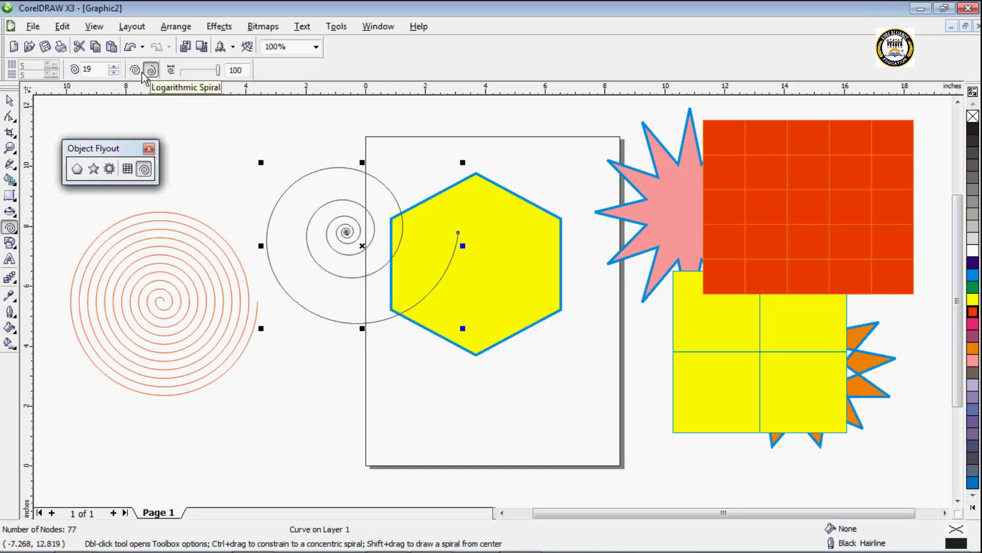
Step: Draw a 19-revolution symmetrical spiral below the black logarithmic spiral and give it a yellow outline
{"action": "scroll", "coordinate": [493, 302], "scroll_direction": "down", "scroll_amount": 1}
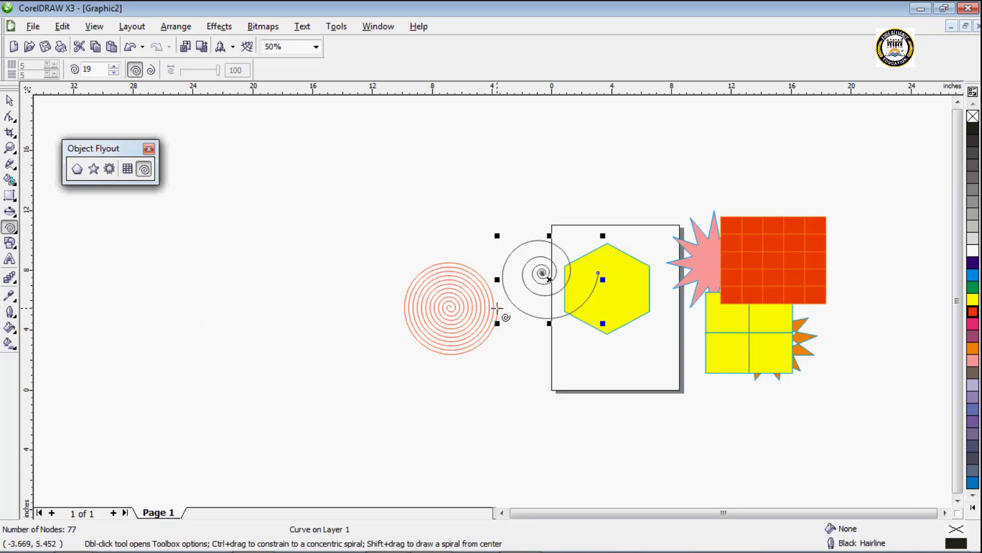
{"action": "scroll", "coordinate": [496, 308], "scroll_direction": "up", "scroll_amount": 1}
{"action": "left_click_drag", "start_coordinate": [288, 324], "coordinate": [444, 476]}
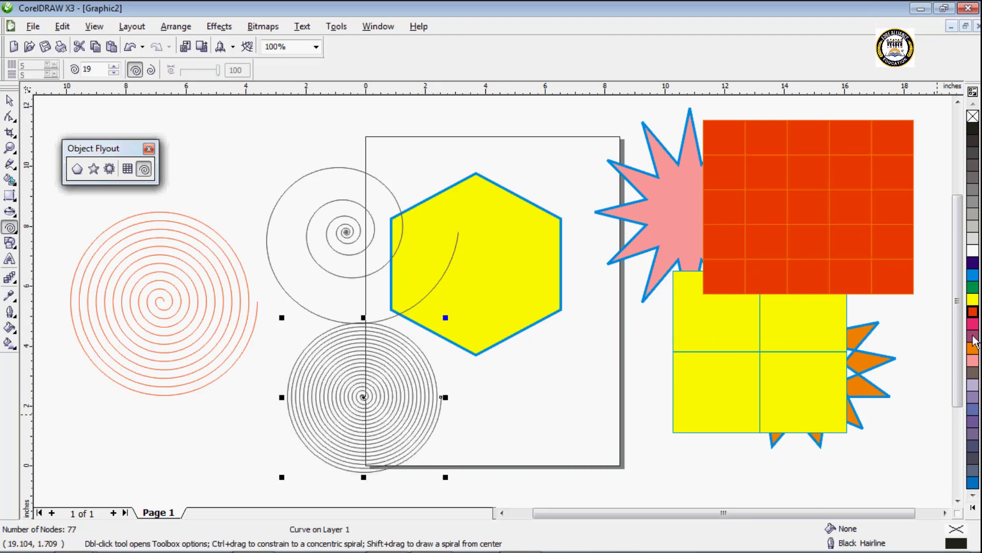
{"action": "right_click", "coordinate": [975, 312]}
{"action": "right_click", "coordinate": [973, 299]}
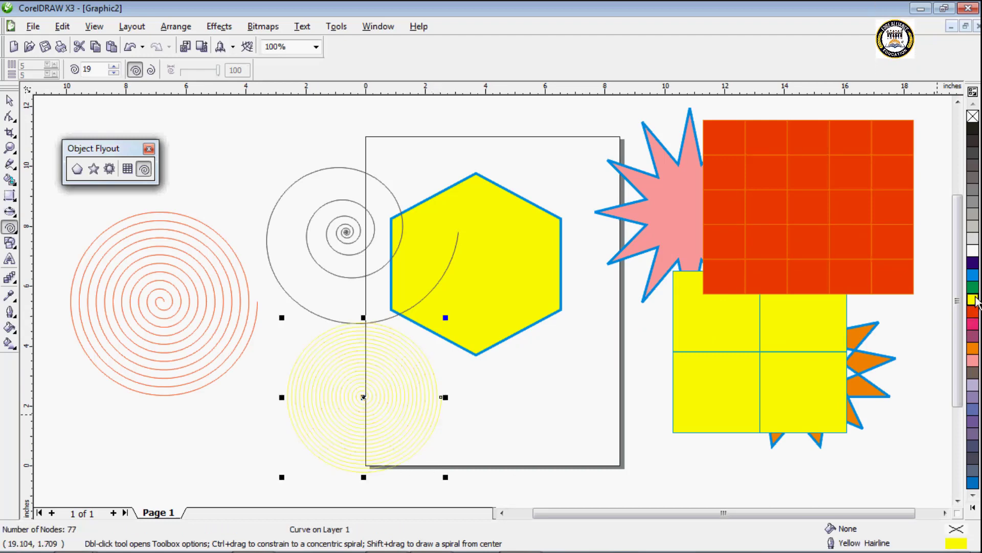
Step: Draw three 19-revolution logarithmic spirals with expansion factors 100, 44 and 74, the last above the hexagon, about 4.6 by 4.0 in, outlined yellow
{"action": "left_click", "coordinate": [153, 70]}
{"action": "left_click_drag", "start_coordinate": [182, 110], "coordinate": [275, 198]}
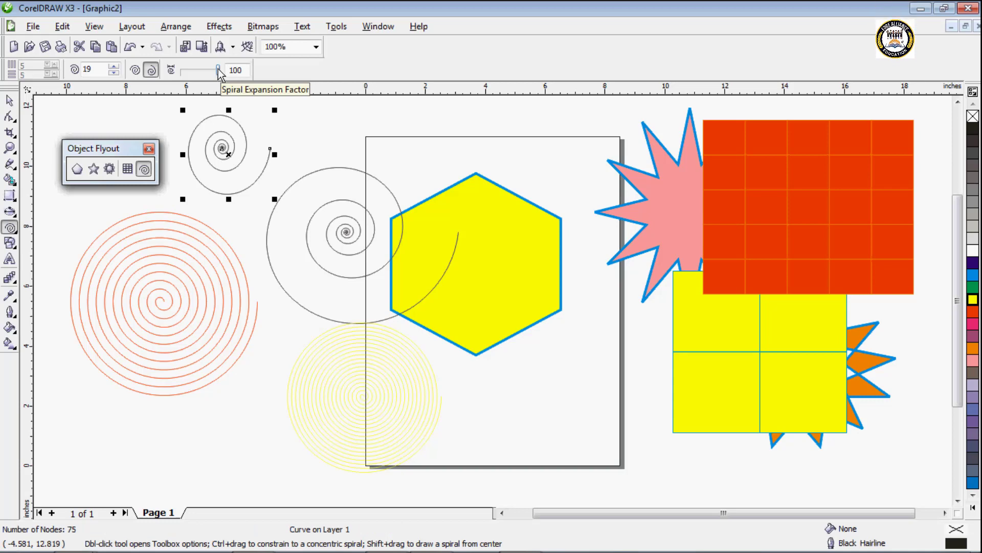
{"action": "left_click_drag", "start_coordinate": [218, 70], "coordinate": [199, 72]}
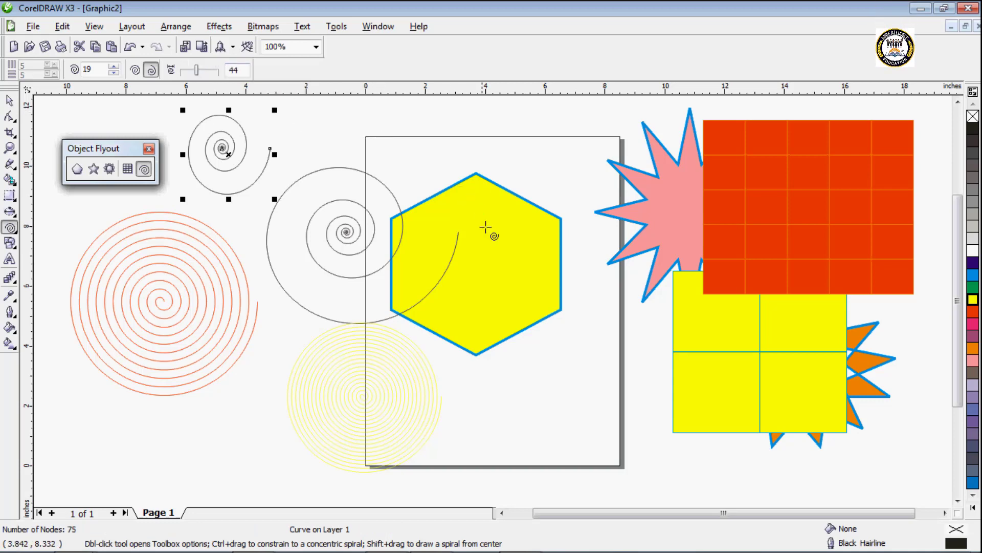
{"action": "left_click_drag", "start_coordinate": [482, 221], "coordinate": [640, 365]}
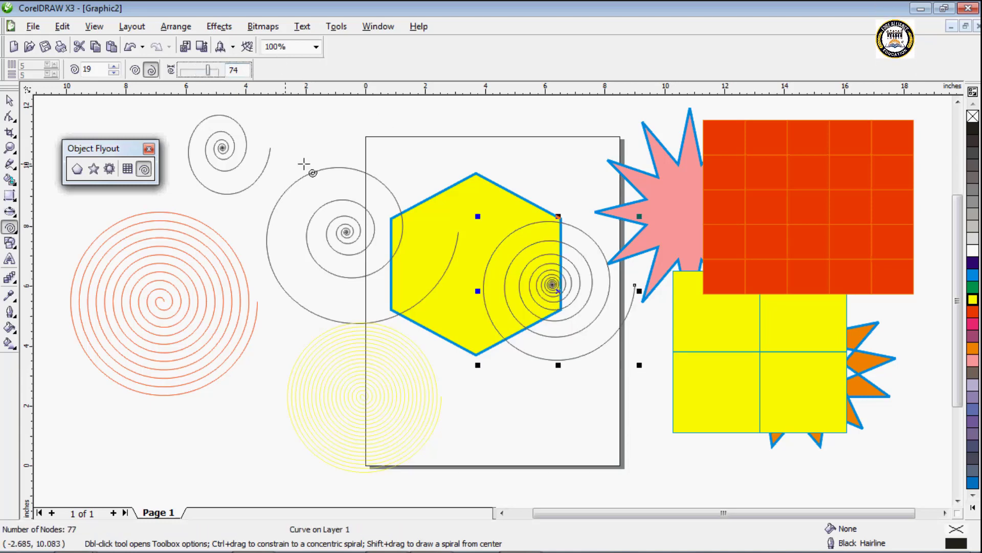
{"action": "left_click_drag", "start_coordinate": [386, 126], "coordinate": [518, 234]}
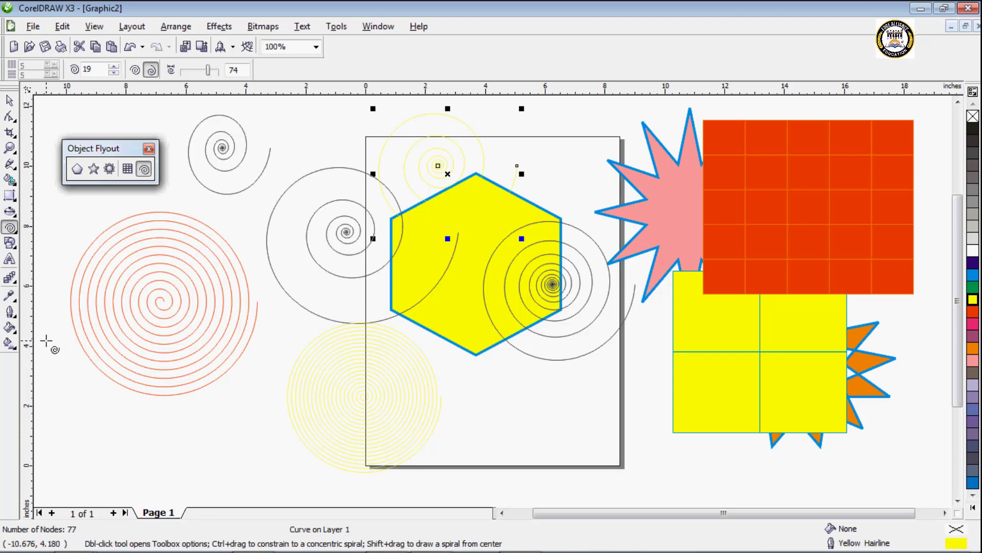
{"action": "key", "text": "space"}
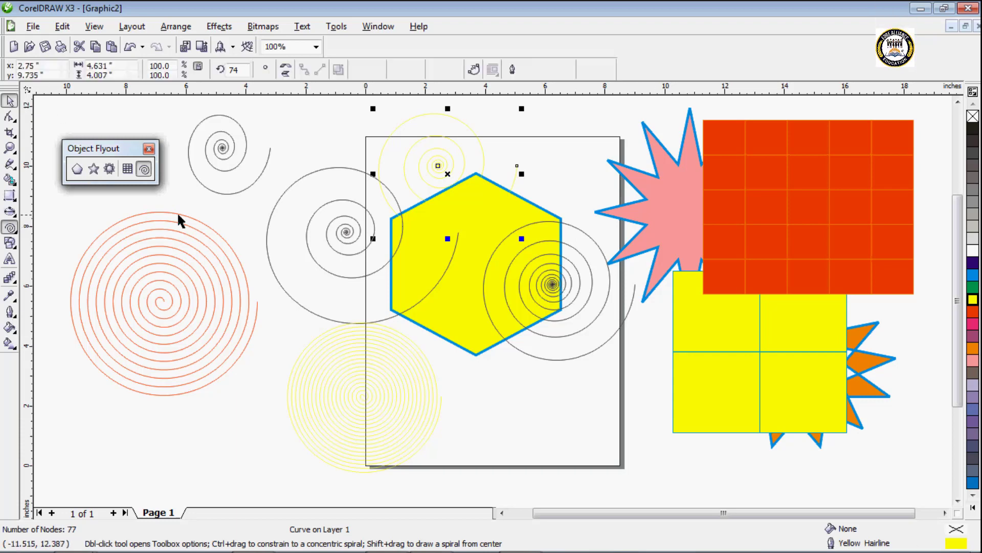
{"action": "key", "text": "F10"}
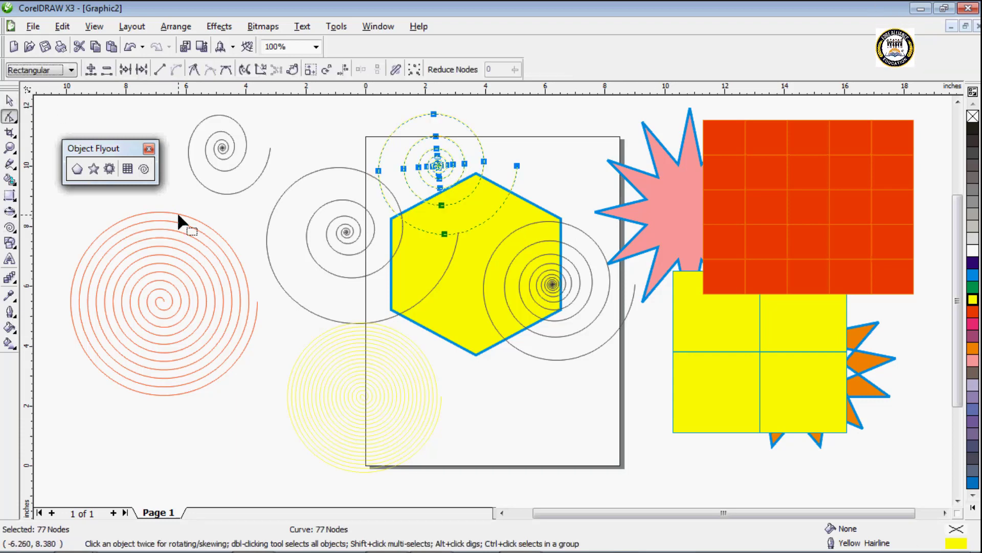
{"action": "key", "text": "space"}
{"action": "key", "text": "space"}
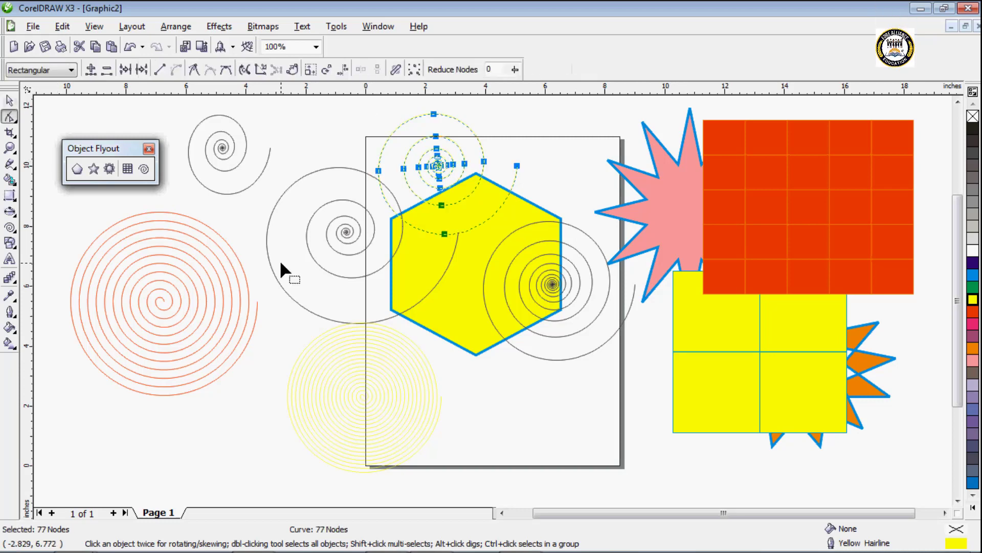
{"action": "key", "text": "space"}
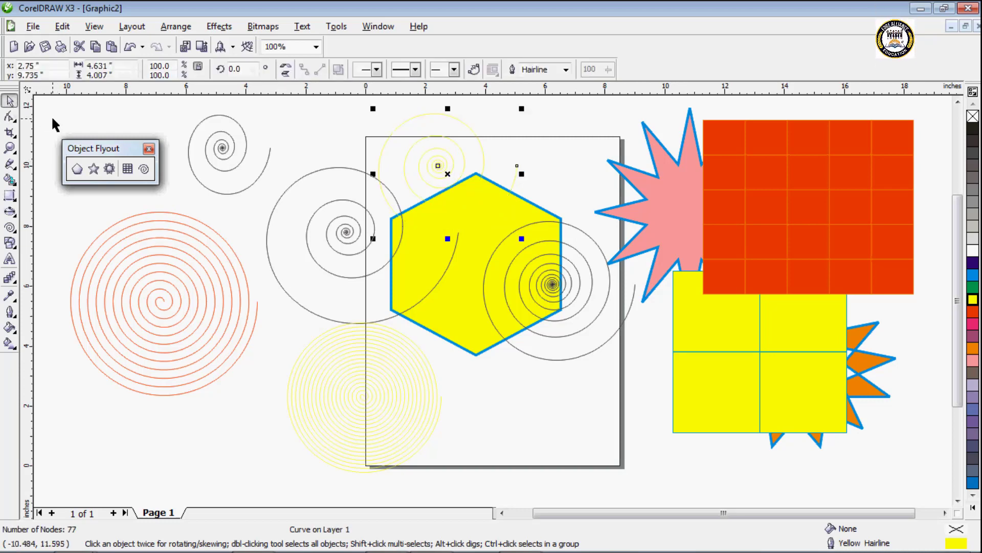
{"action": "key", "text": "space"}
Step: Delete the yellow logarithmic spiral above the hexagon and clear all remaining objects from the drawing
{"action": "key", "text": "Delete"}
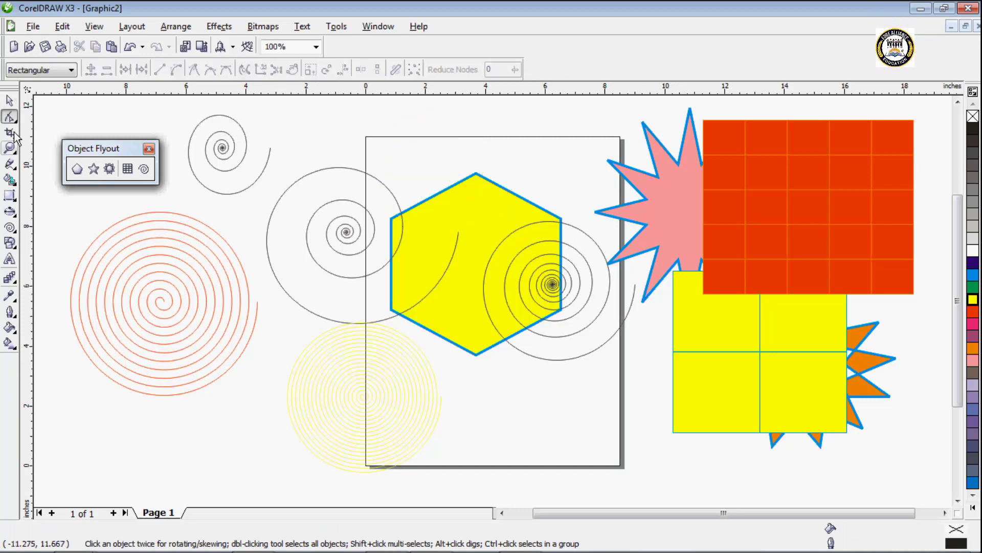
{"action": "key", "text": "ctrl+a"}
{"action": "key", "text": "Delete"}
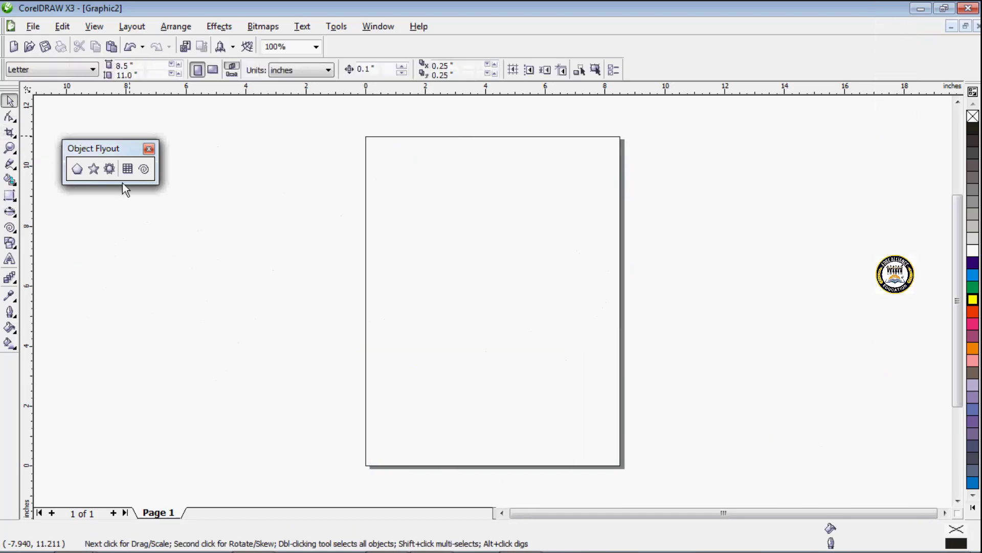